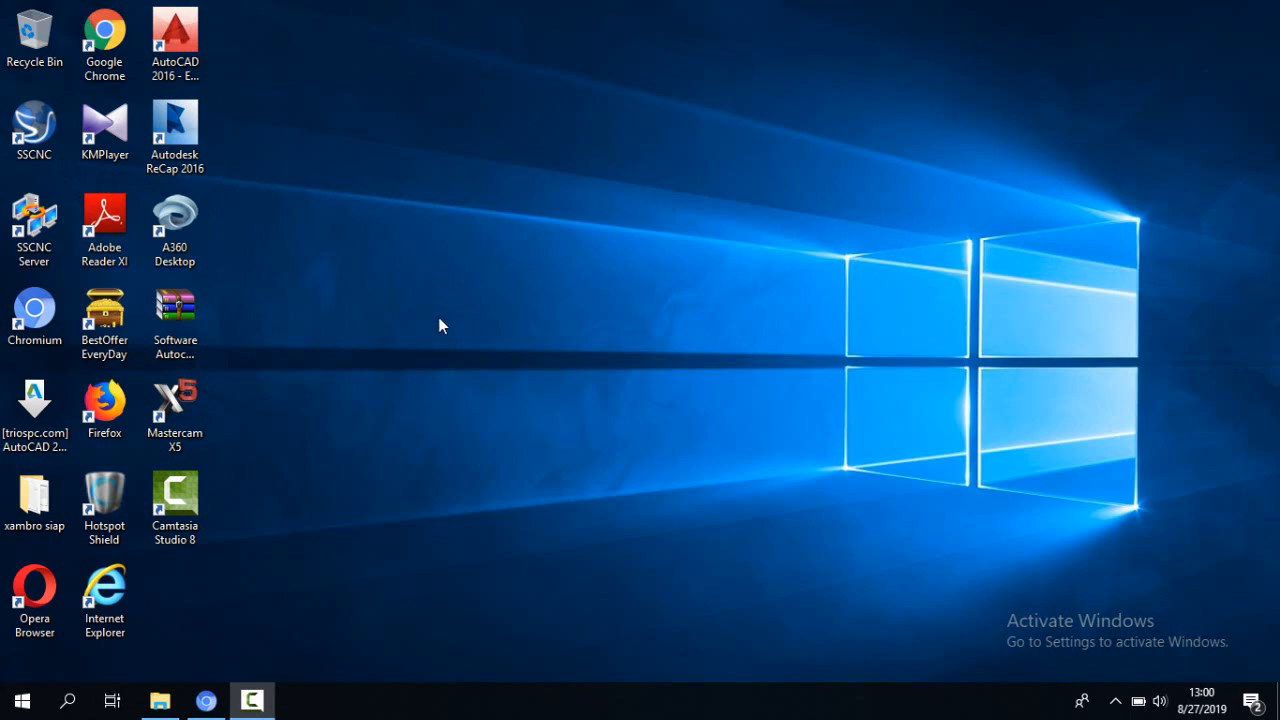
# Step: Launch the SSCNC simulator and run it with the GSK928TC CNC system
pyautogui.doubleClick(44, 148)
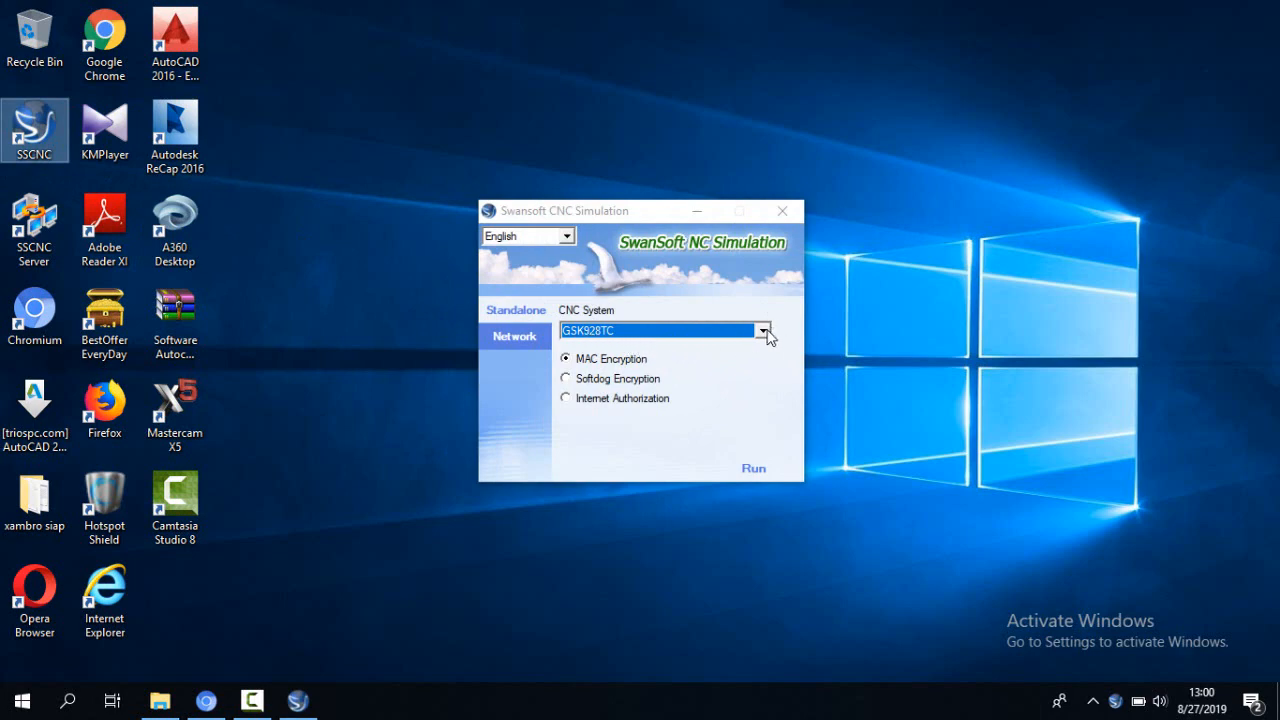
pyautogui.click(763, 331)
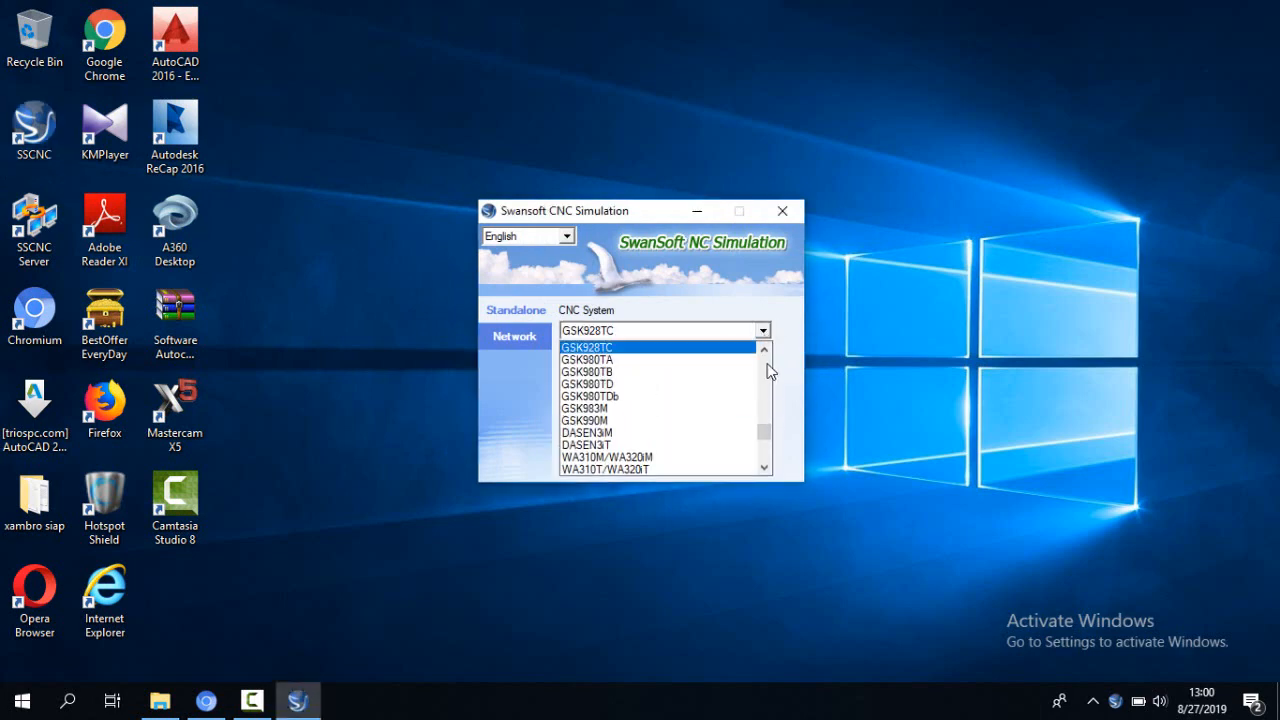
pyautogui.moveTo(767, 435)
pyautogui.mouseDown()
pyautogui.moveTo(770, 380)
pyautogui.moveTo(772, 435)
pyautogui.mouseUp()
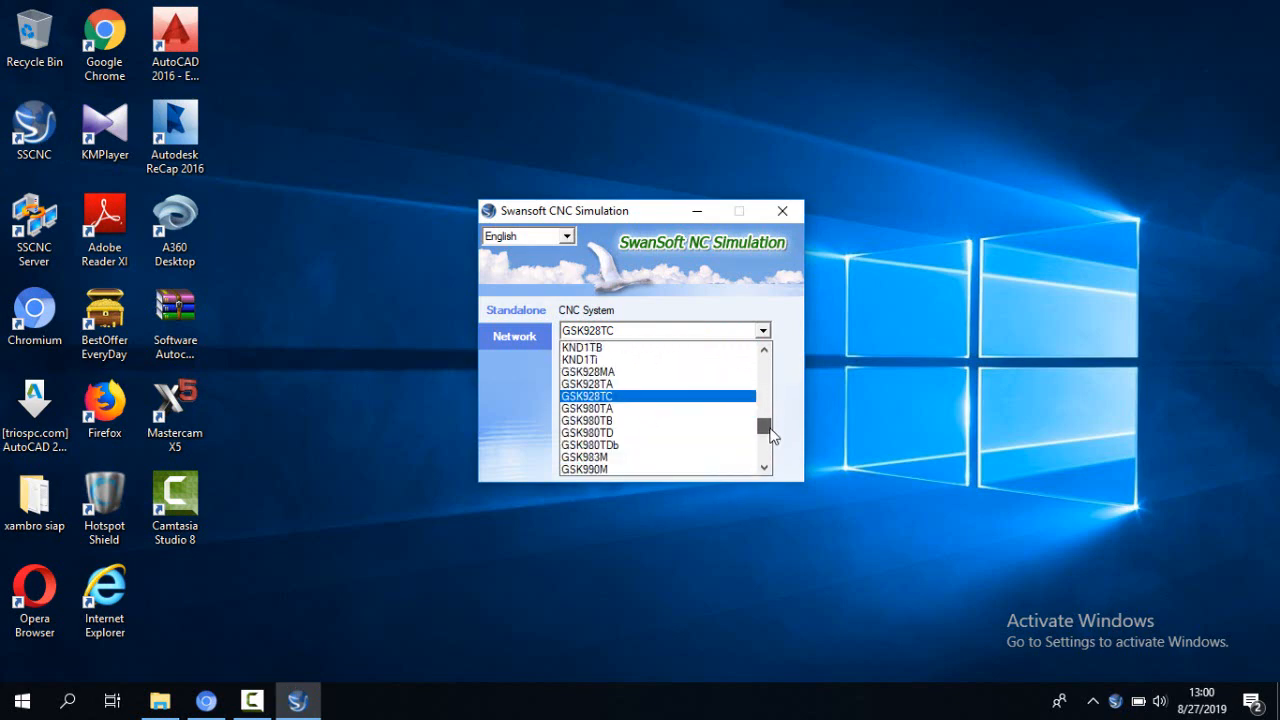
pyautogui.click(643, 403)
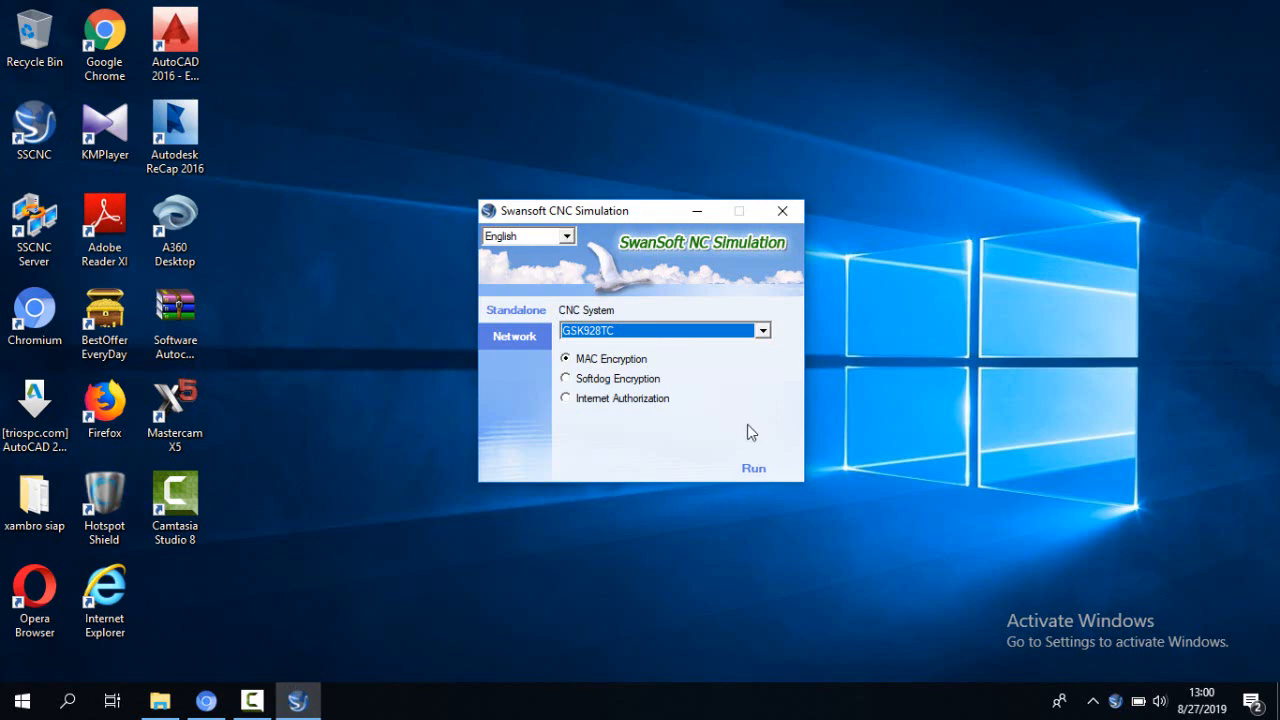
pyautogui.click(758, 470)
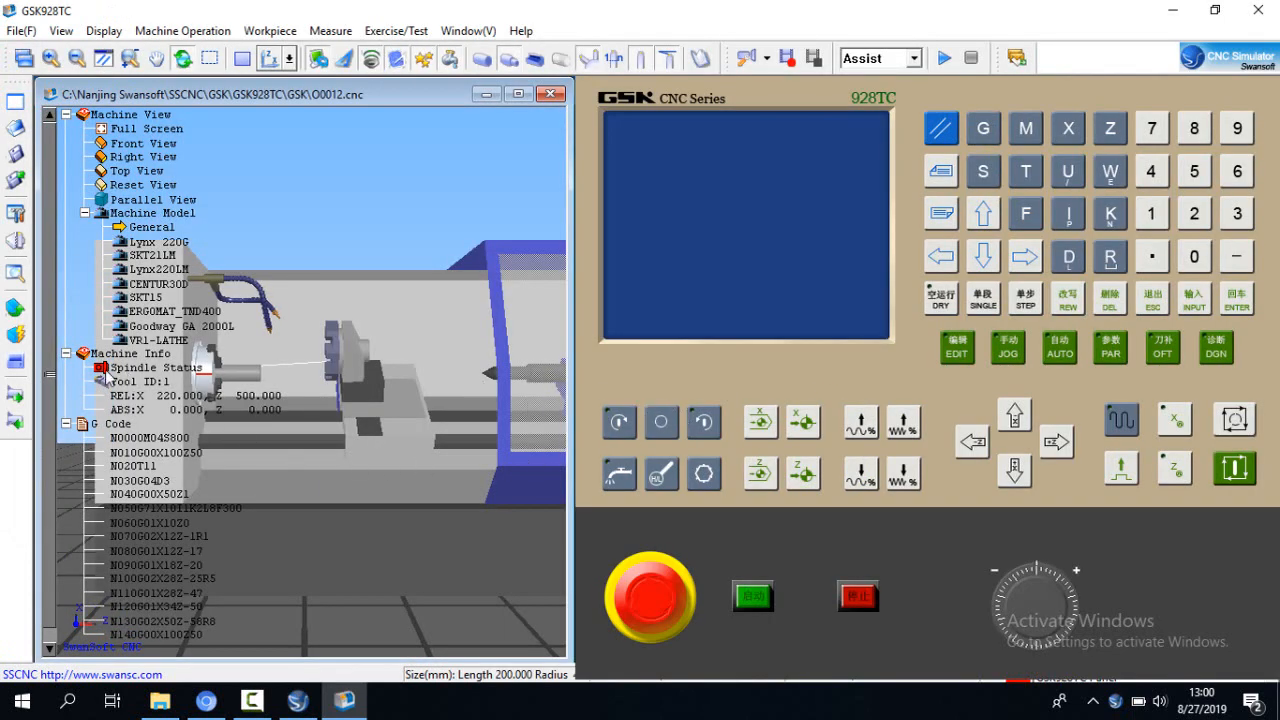
# Step: Collapse the Machine Info, G Code, Machine Model and Machine View branches over the 3D machine view
pyautogui.click(66, 353)
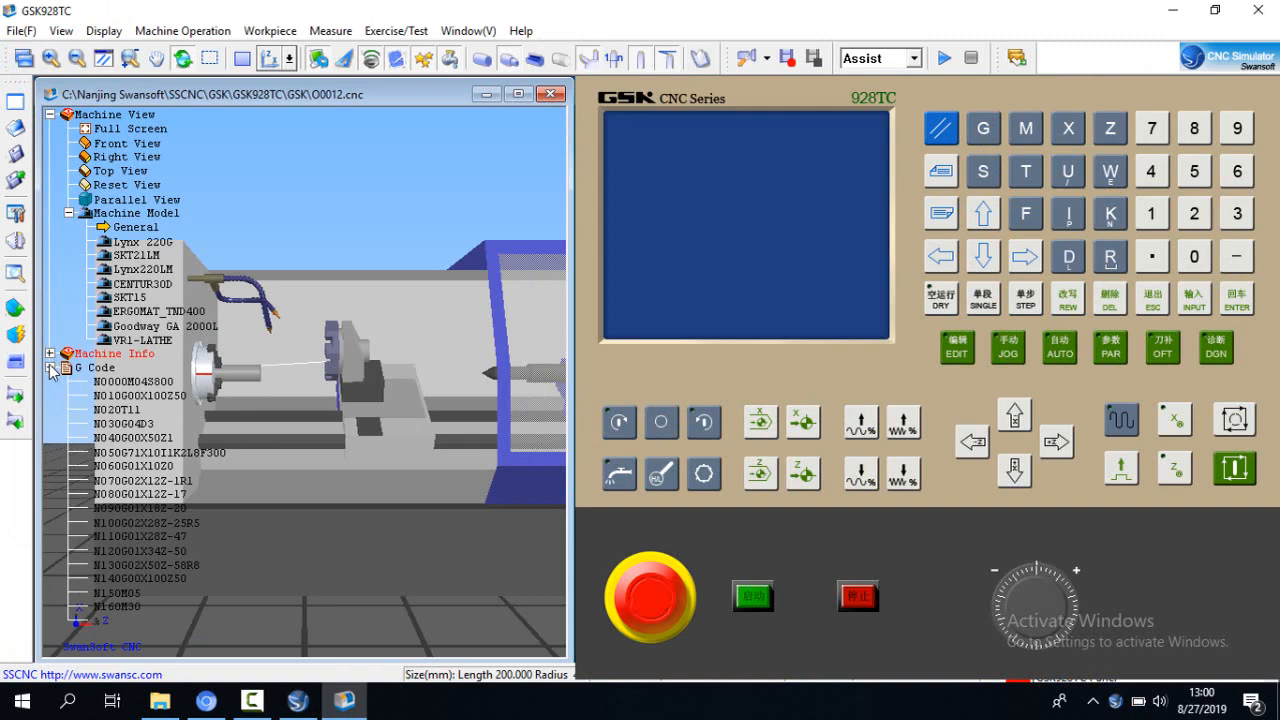
pyautogui.click(50, 368)
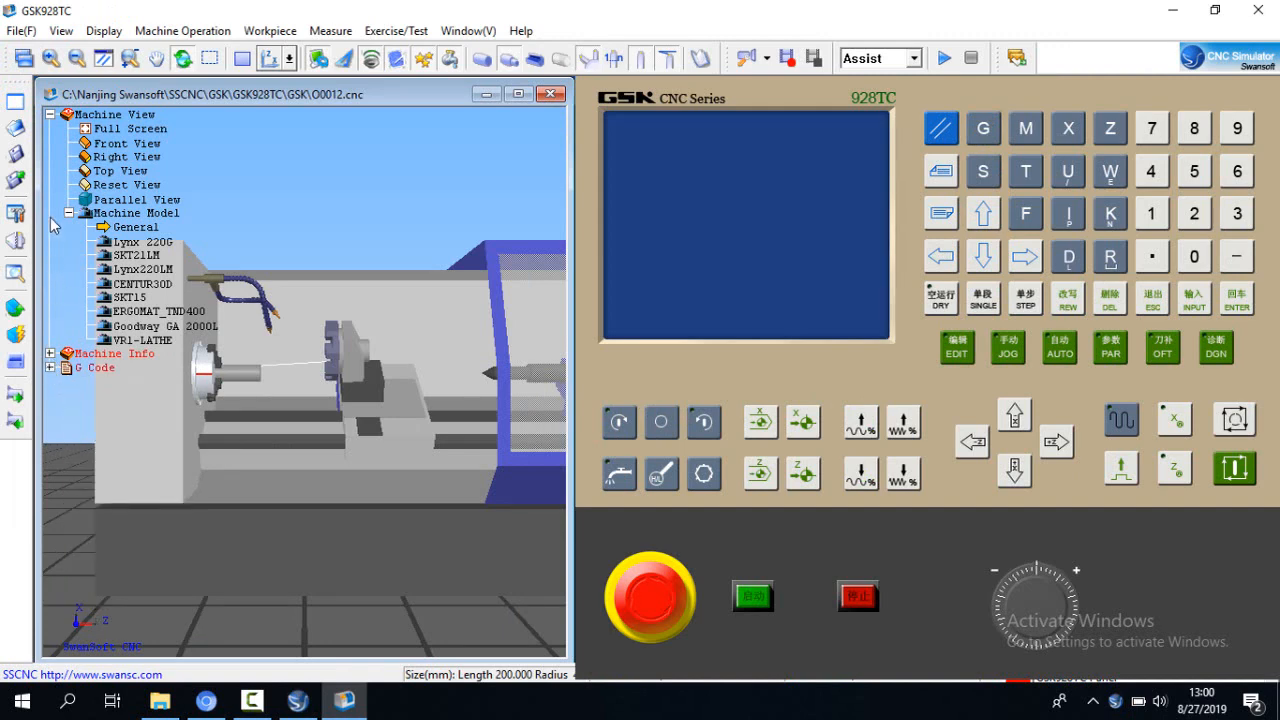
pyautogui.click(68, 213)
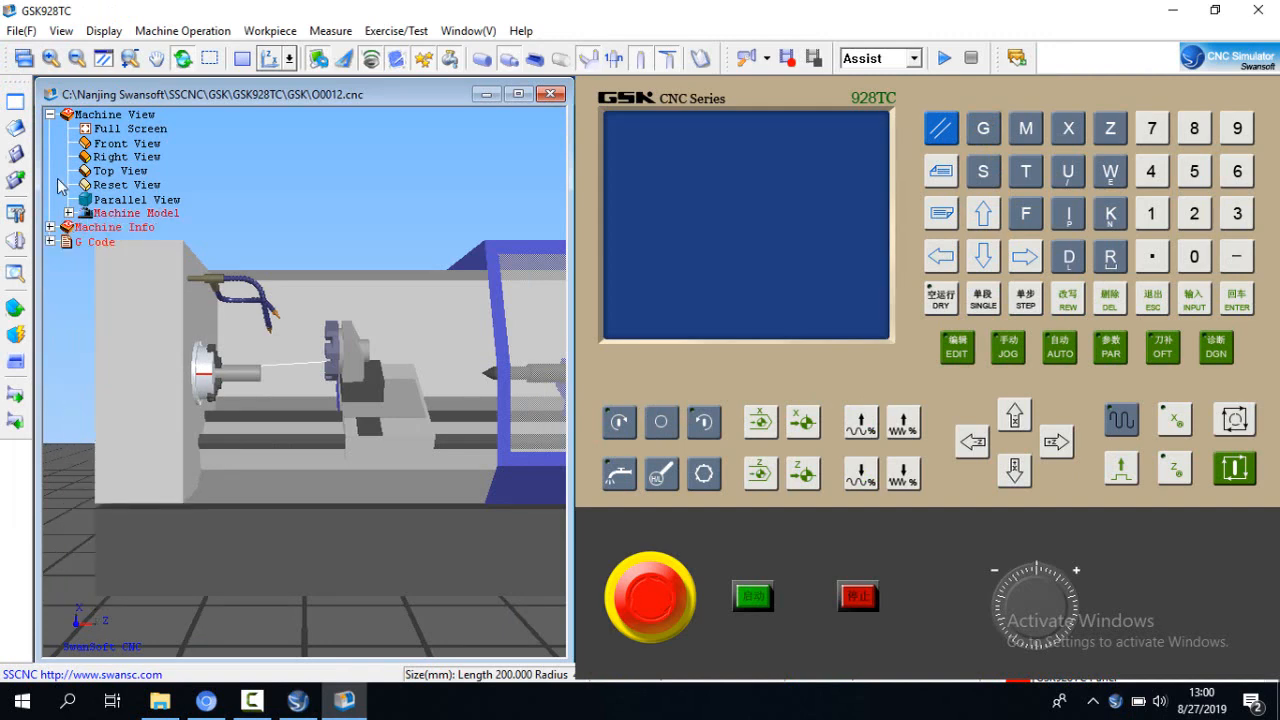
pyautogui.click(50, 114)
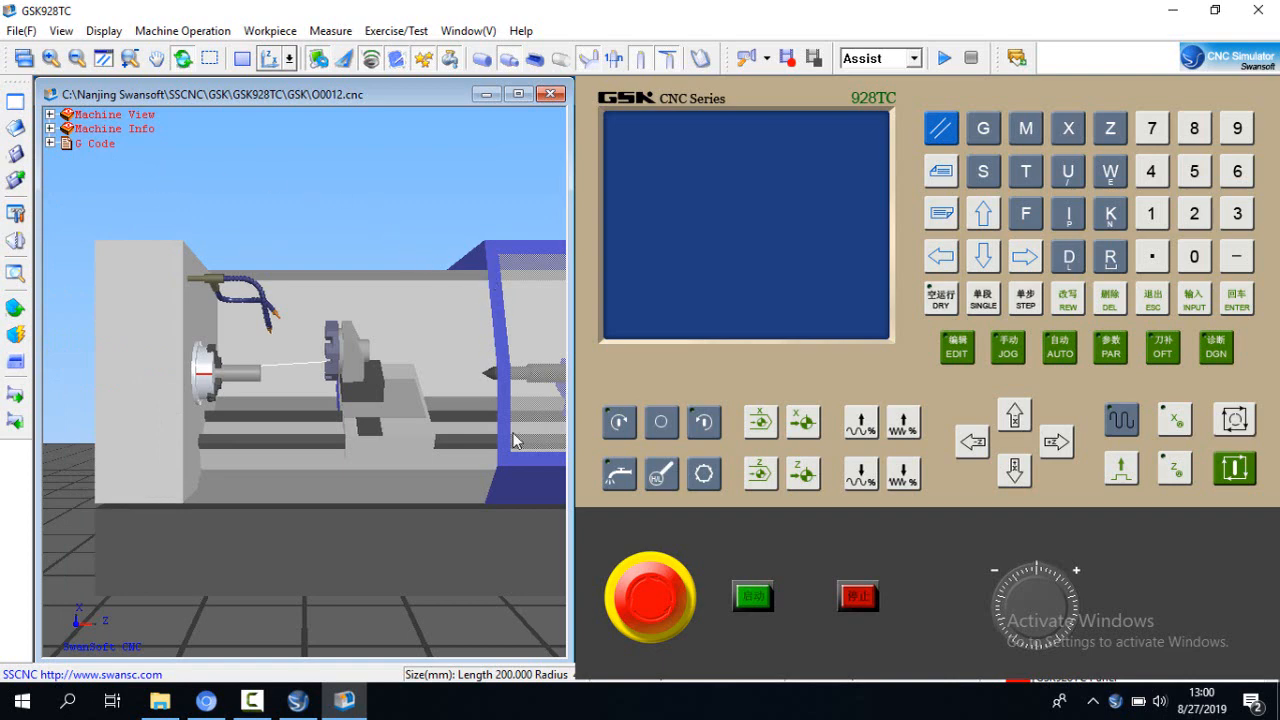
# Step: Release the emergency stop, power on the controller and put it in JOG mode
pyautogui.click(656, 598)
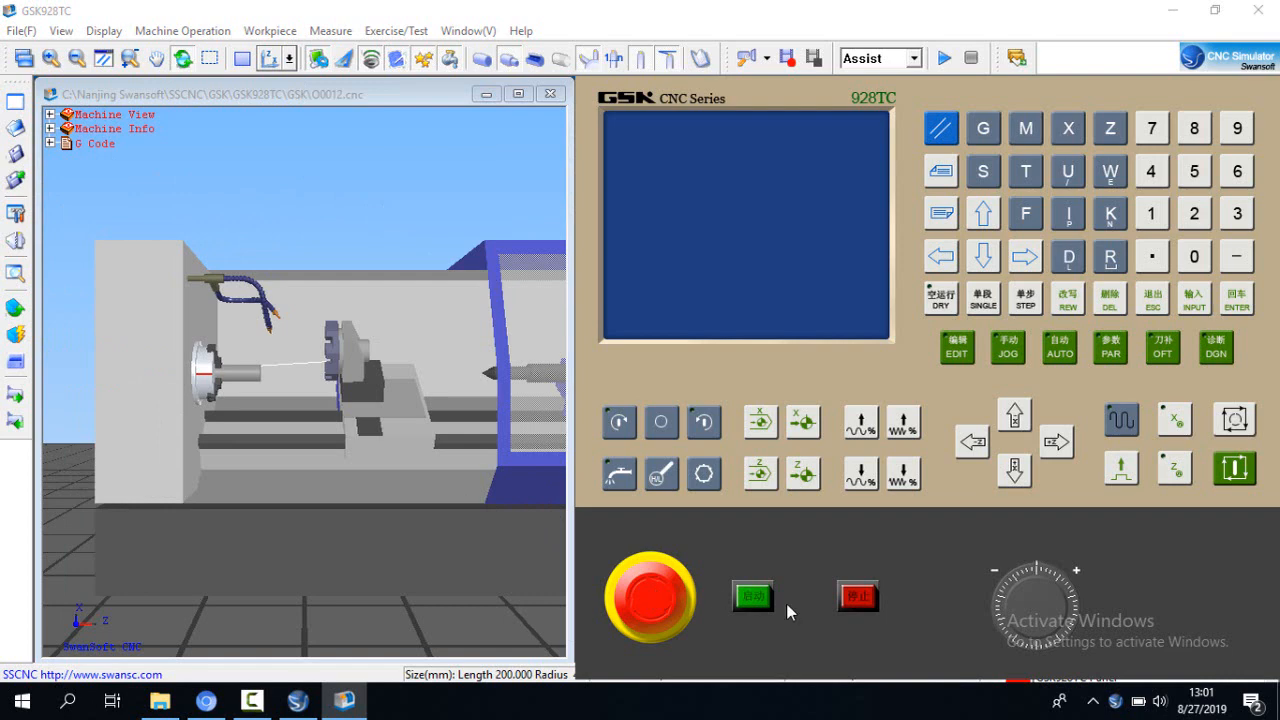
pyautogui.click(752, 600)
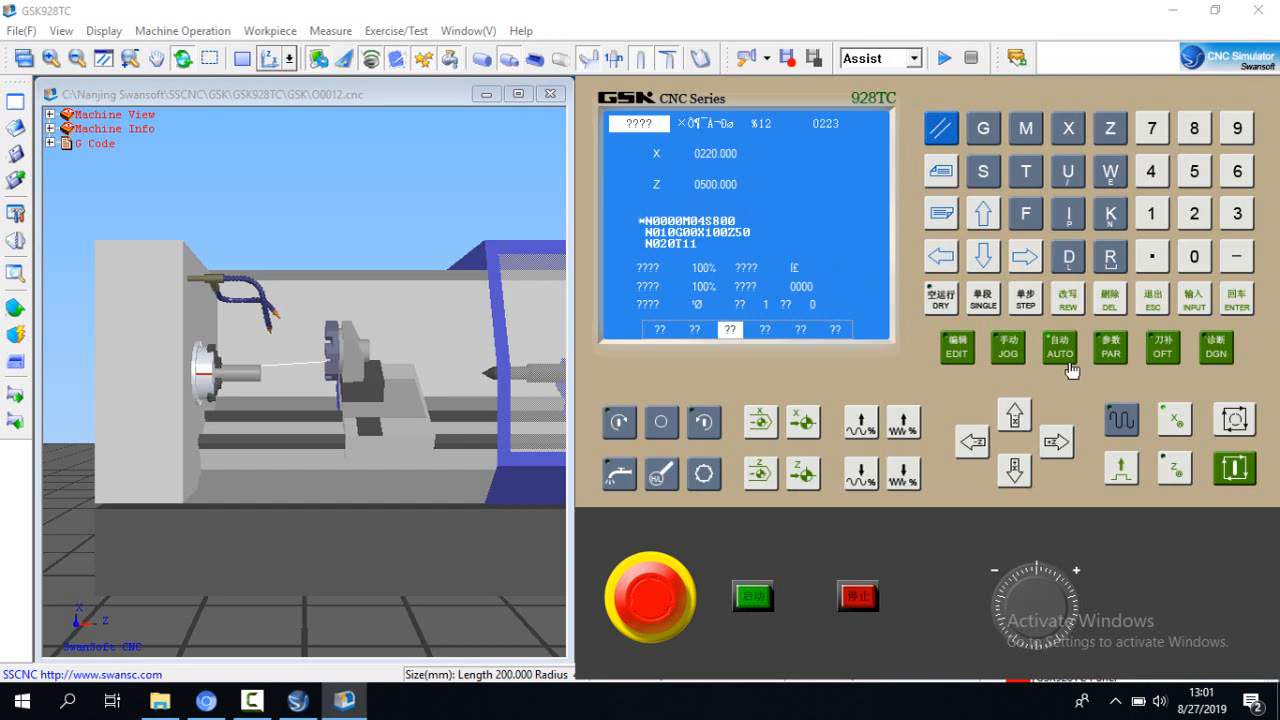
pyautogui.click(1008, 354)
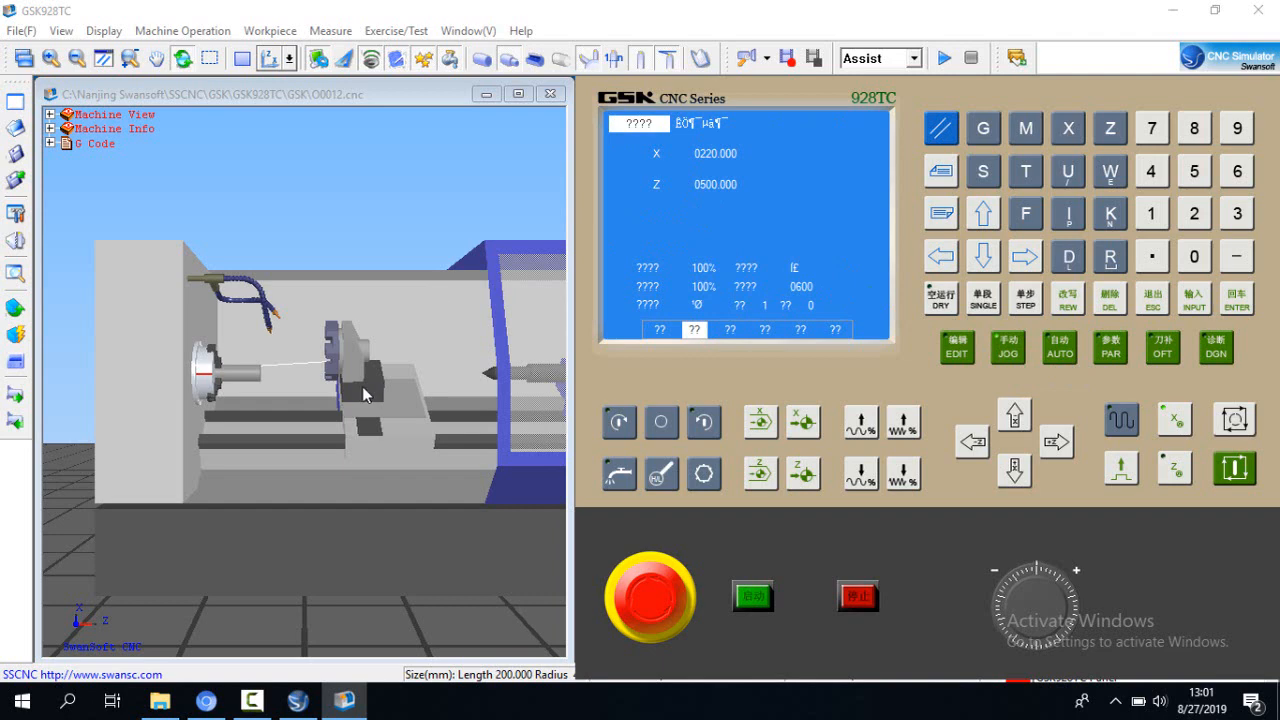
# Step: Test the spindle by running it in both directions, stopping it after each rotation
pyautogui.click(710, 430)
pyautogui.click(666, 433)
pyautogui.click(625, 426)
pyautogui.click(664, 424)
# Step: Open the workpiece stock size setup and set the diameter to 50
pyautogui.click(283, 38)
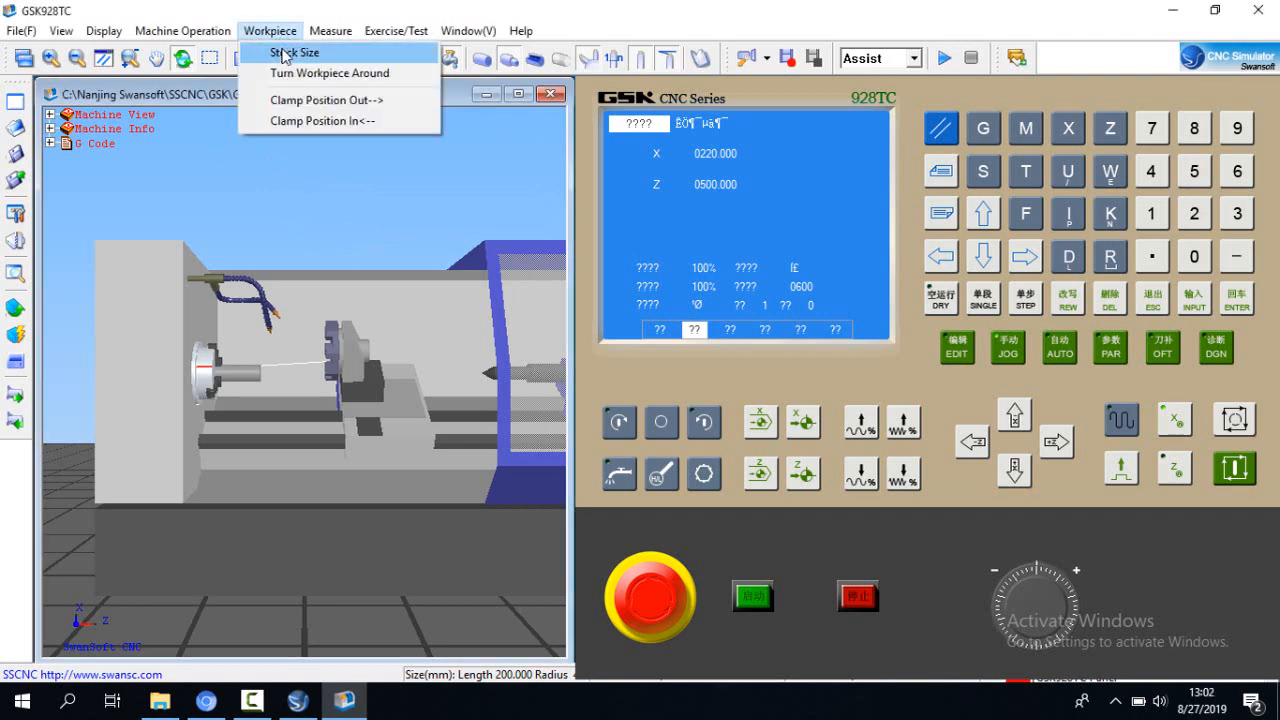
pyautogui.click(286, 52)
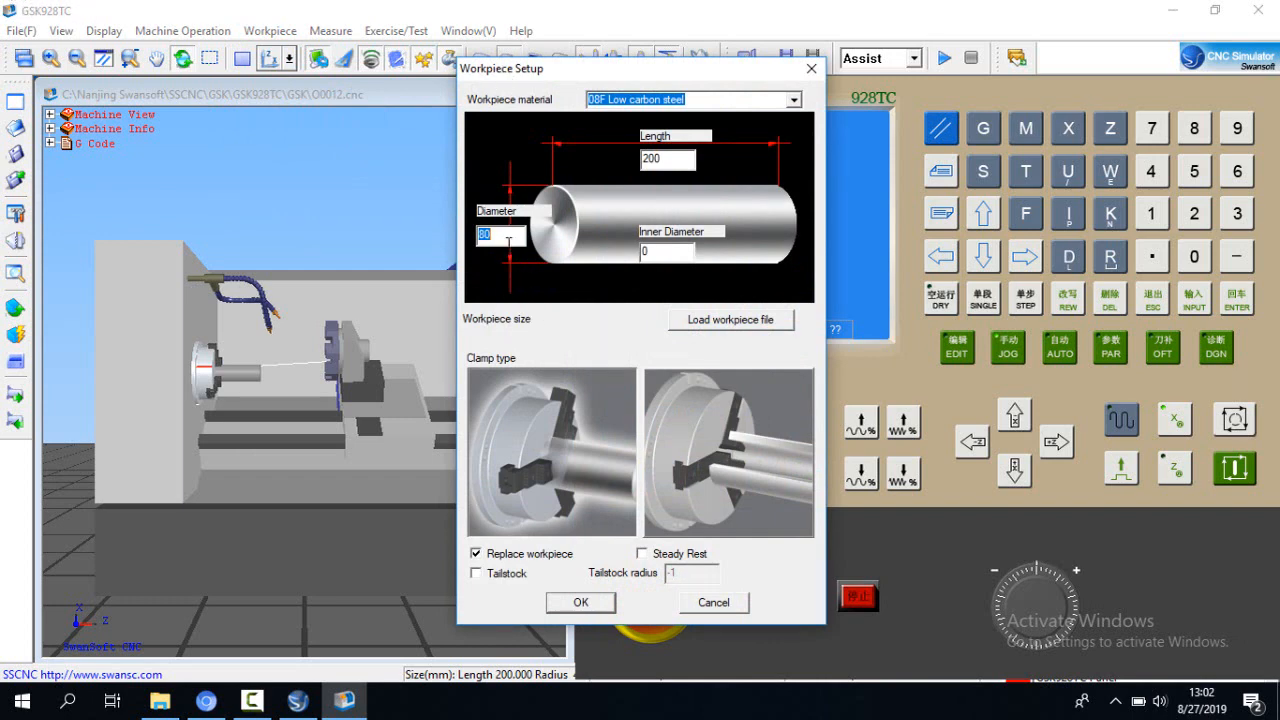
pyautogui.write('5')
# Step: Open the Word document PENGOPERASIAN DAN PEMOGRAMAN from the Modul_GSK_CRSESA folder under E:\CARWIN and find the exercise 4 part drawing
pyautogui.click(172, 704)
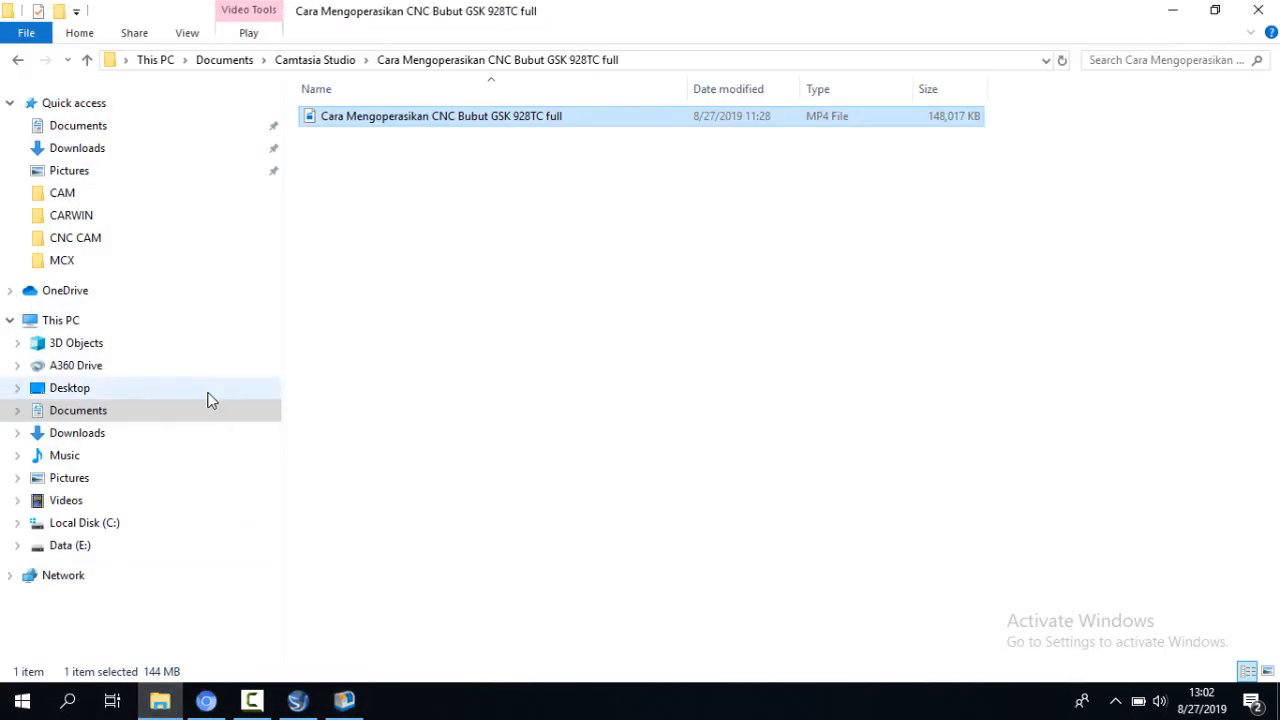
pyautogui.click(19, 545)
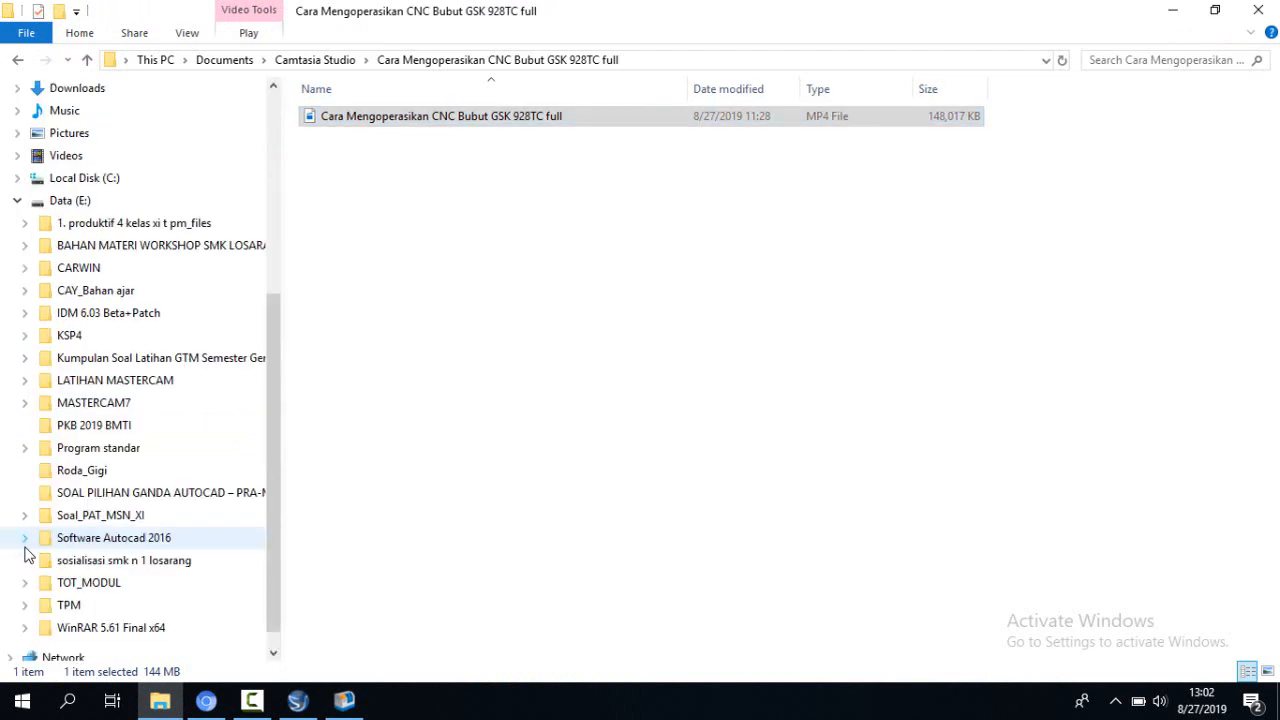
pyautogui.click(26, 268)
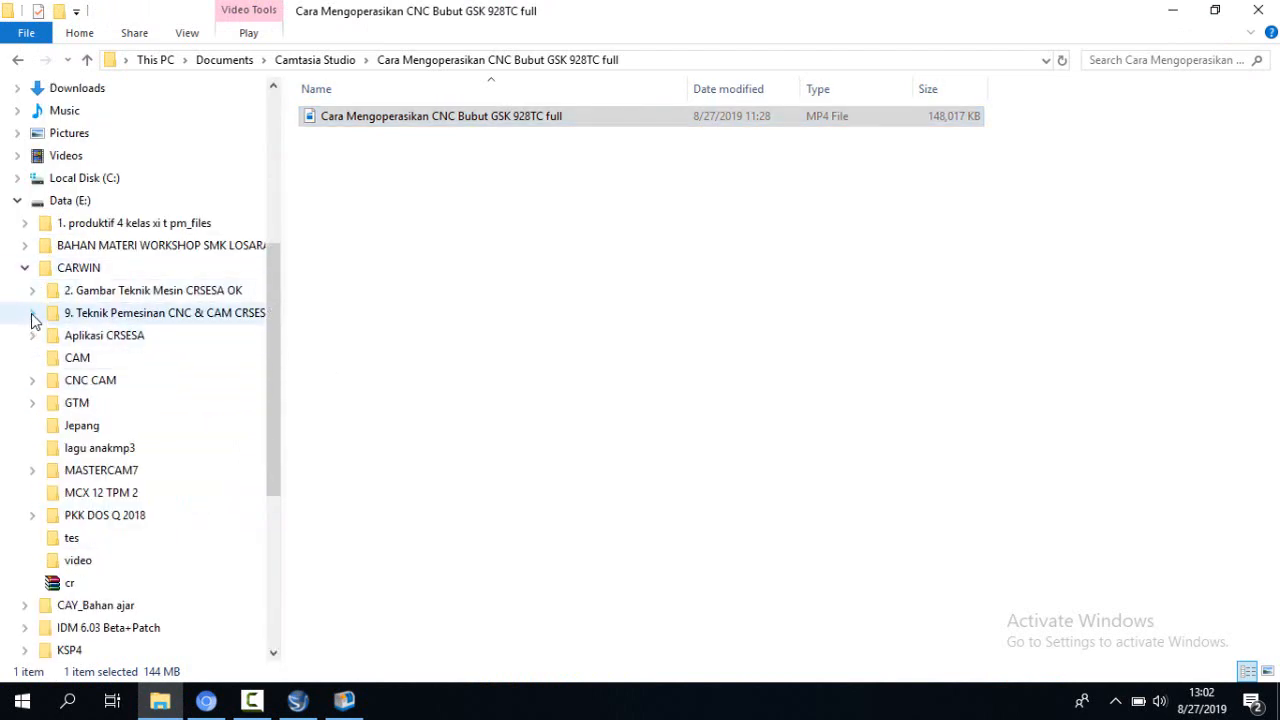
pyautogui.click(36, 314)
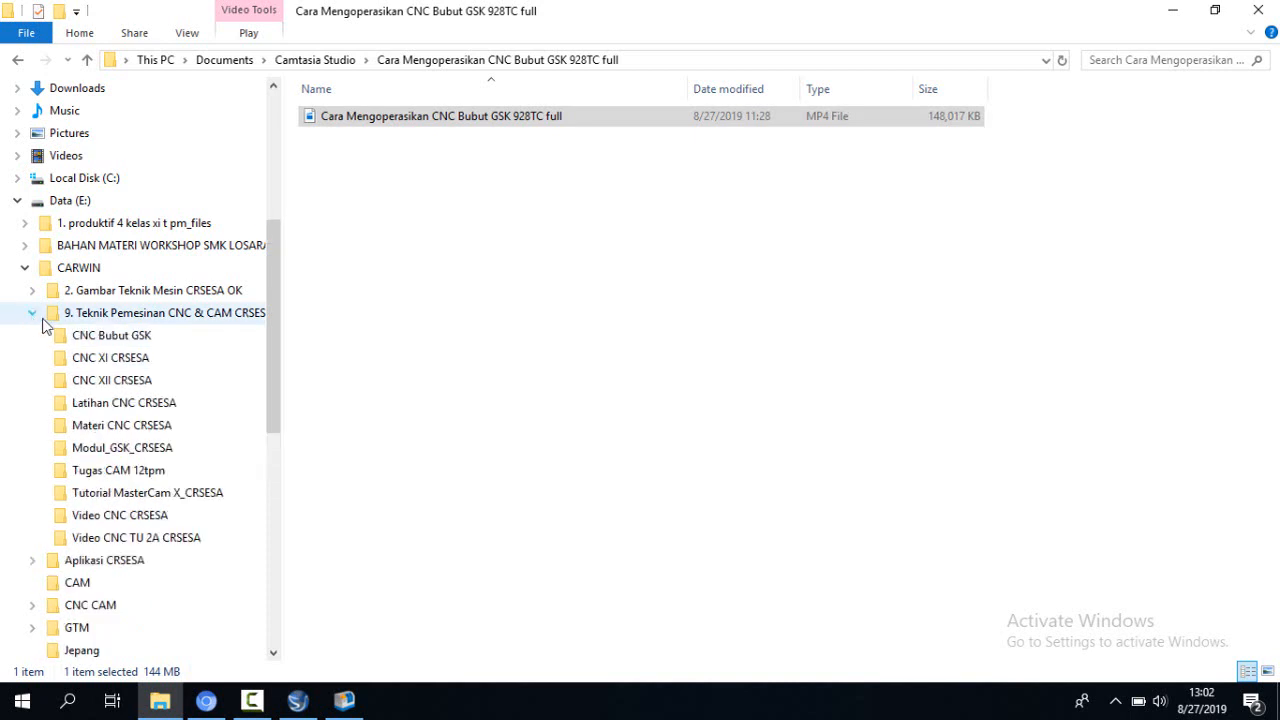
pyautogui.click(112, 452)
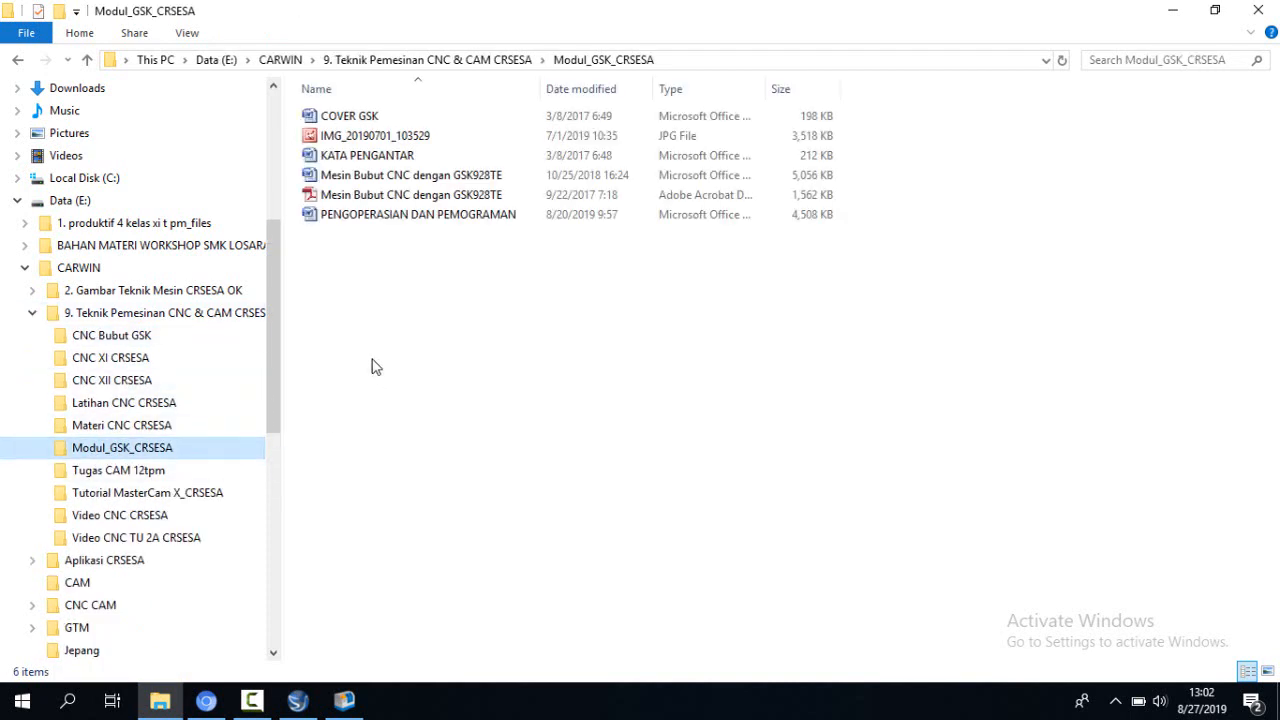
pyautogui.click(446, 222)
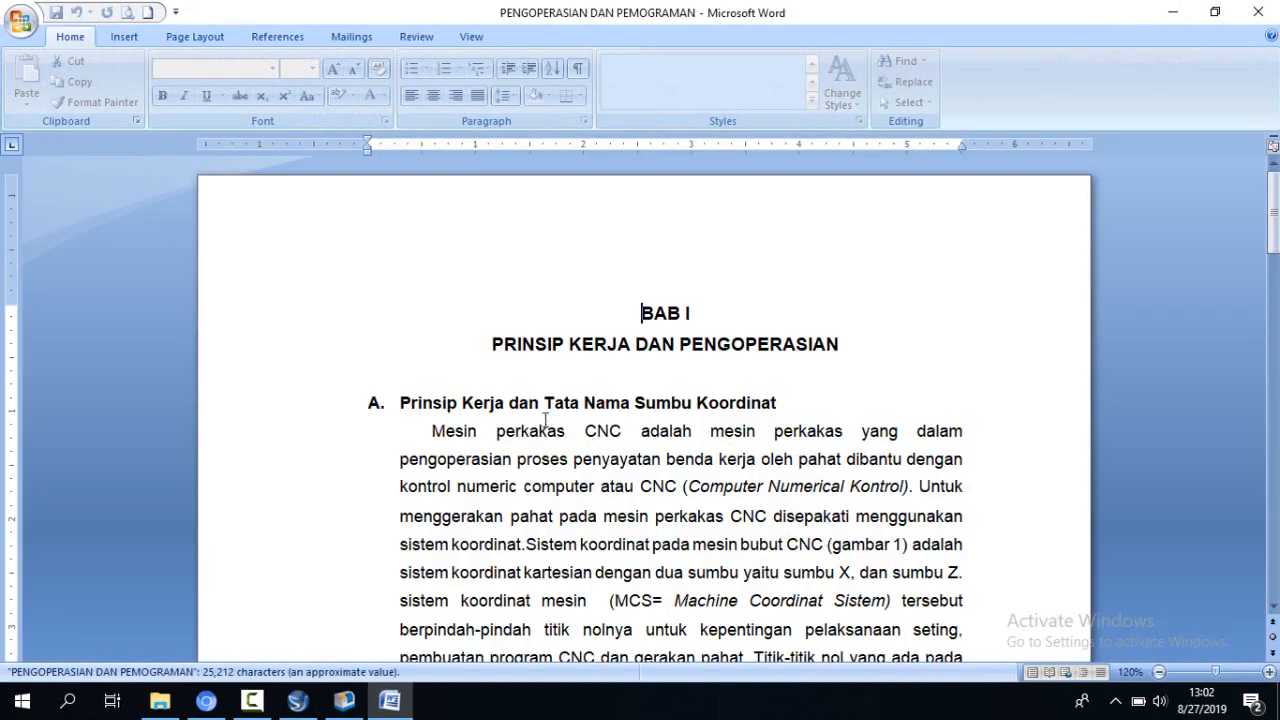
pyautogui.moveTo(1276, 178); pyautogui.dragTo(1262, 546)
pyautogui.scroll(-9, 1254, 538)
pyautogui.scroll(-15, 1254, 538)
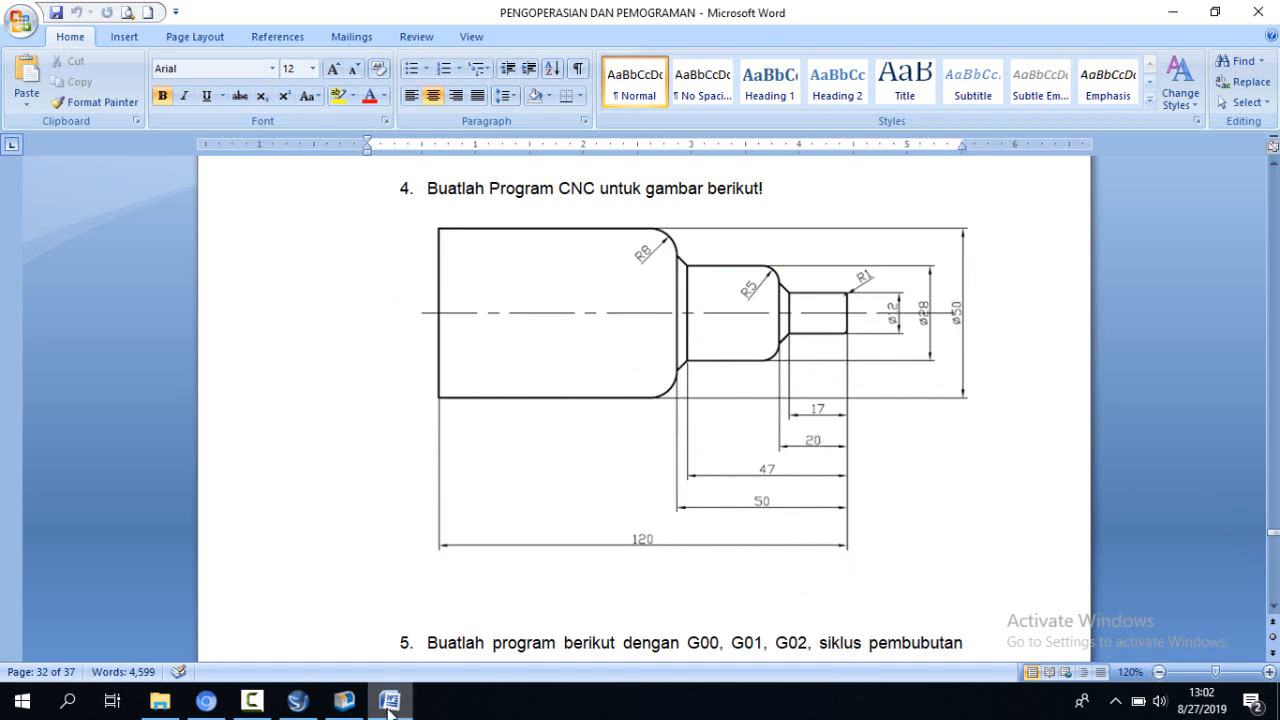
# Step: Switch back to the GSK928TC simulator, set the workpiece length to 120 and apply the stock setup
pyautogui.click(344, 705)
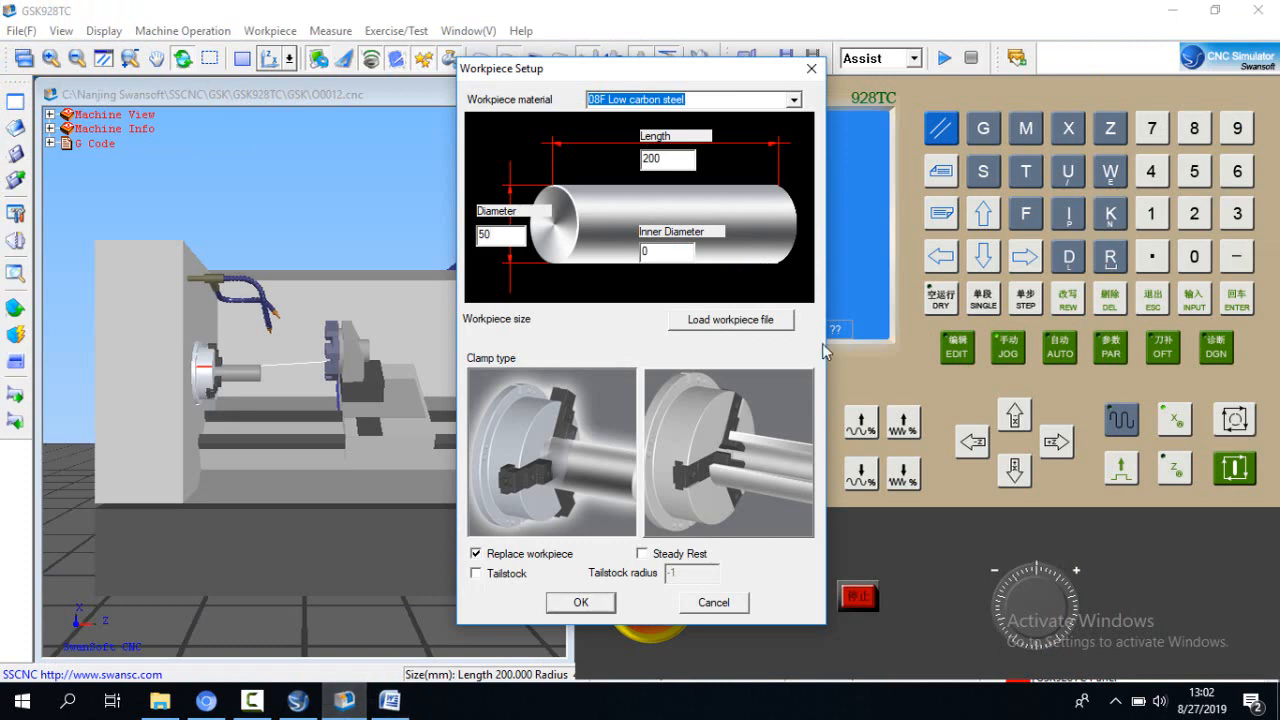
pyautogui.doubleClick(645, 160)
pyautogui.write('1')
pyautogui.click(593, 608)
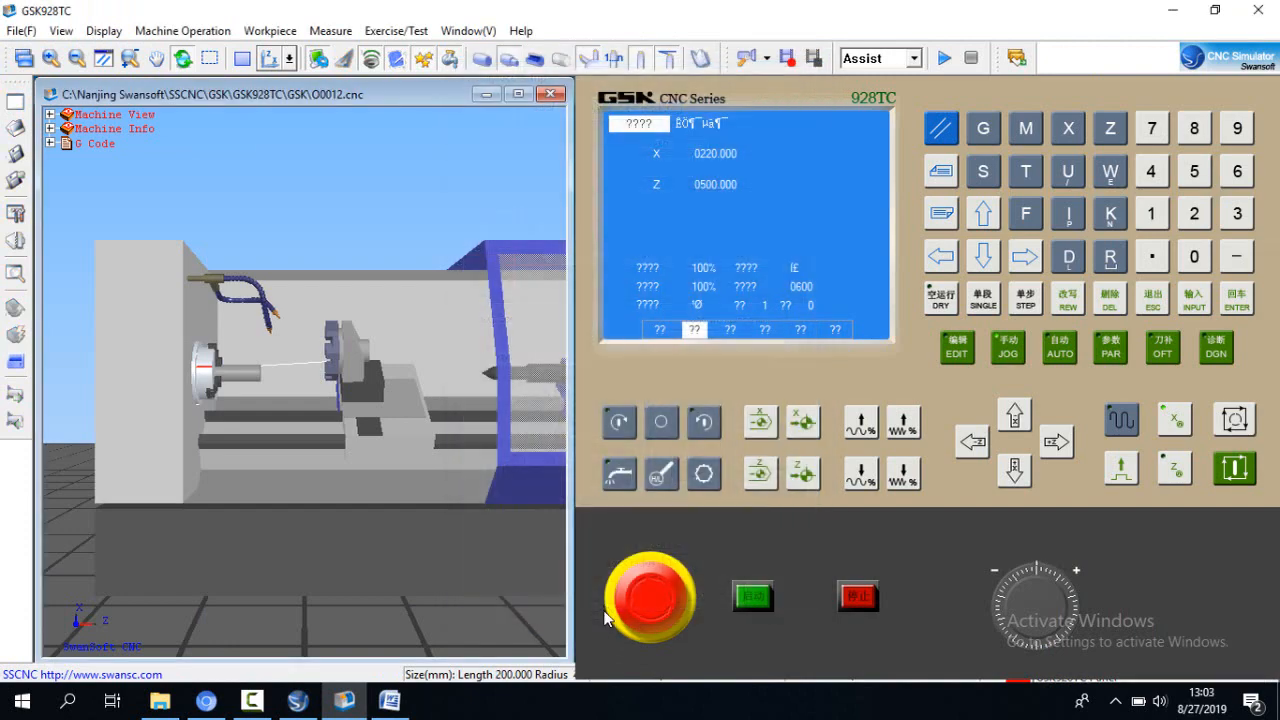
# Step: Check the exercise 4 drawing in Word against the simulator's workpiece stock size and reconfirm the stock setup
pyautogui.click(389, 700)
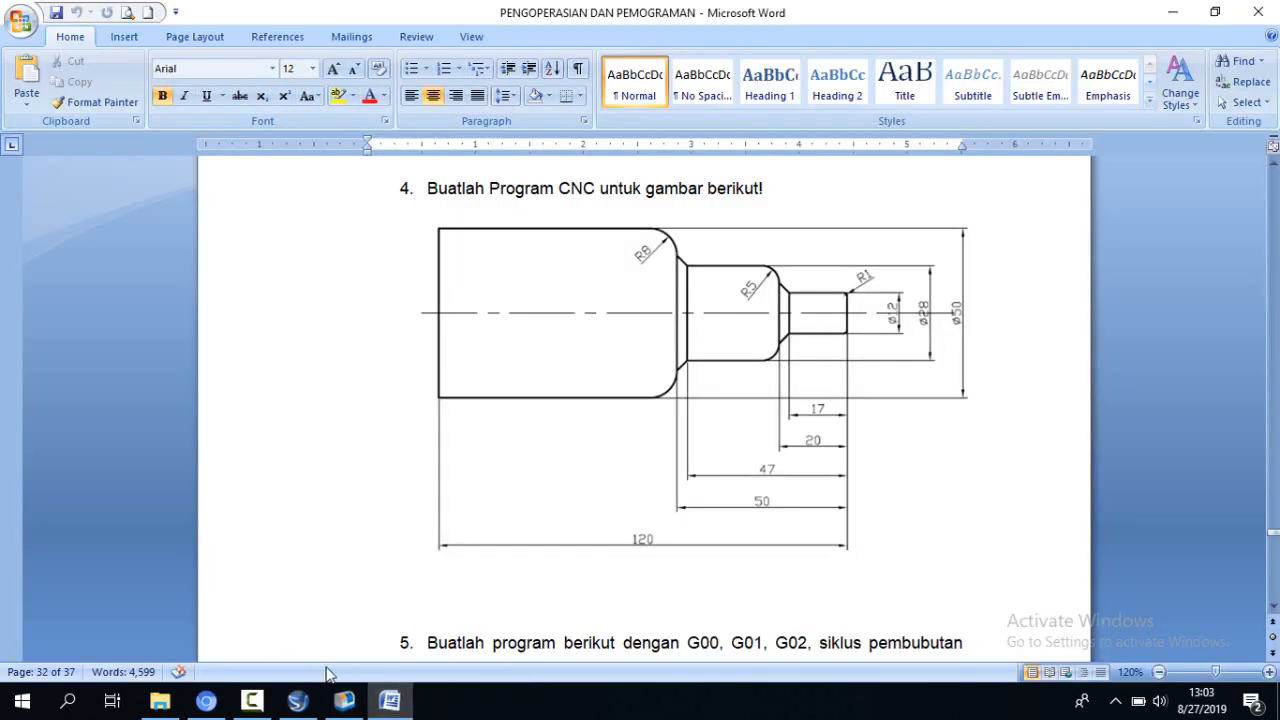
pyautogui.click(357, 698)
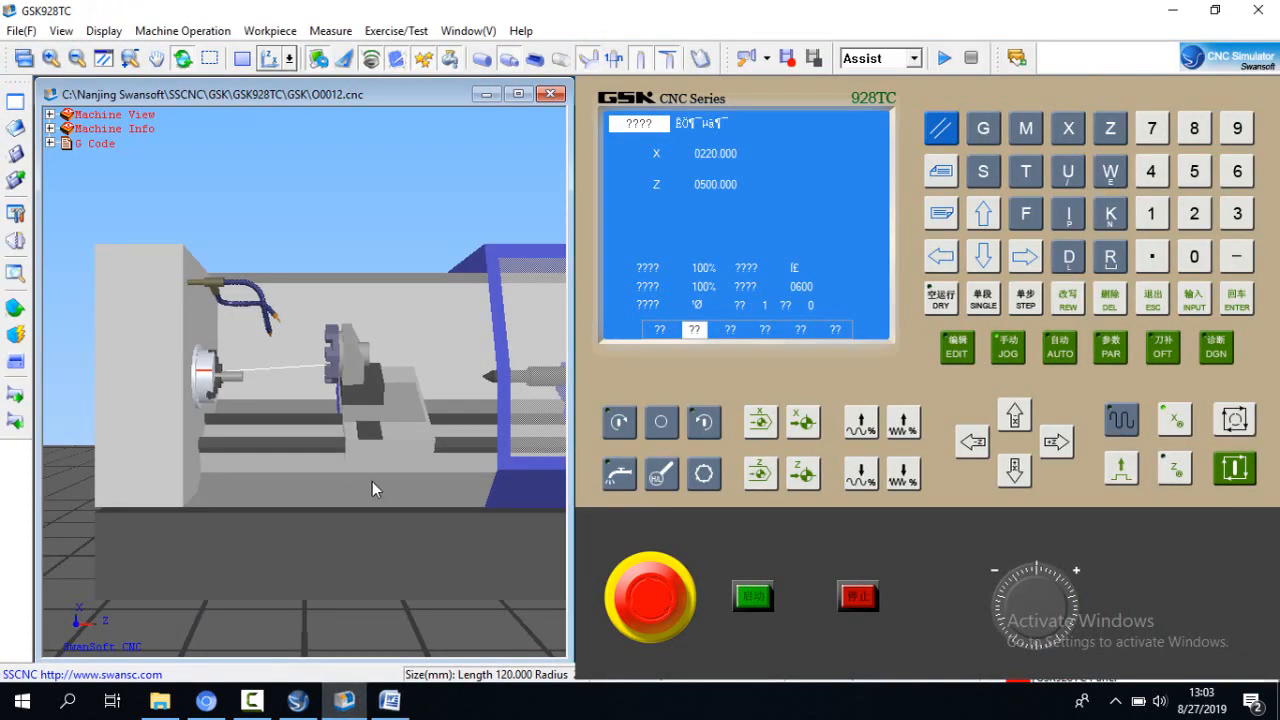
pyautogui.click(275, 31)
pyautogui.click(288, 50)
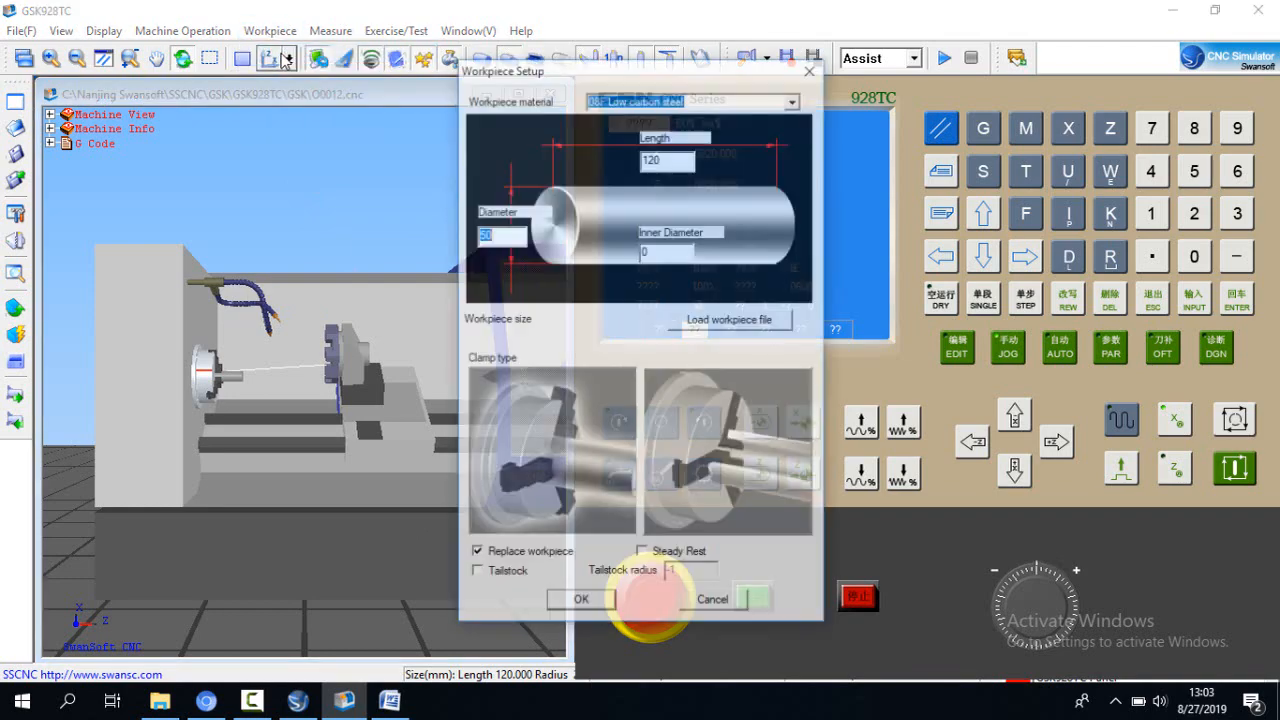
pyautogui.click(581, 603)
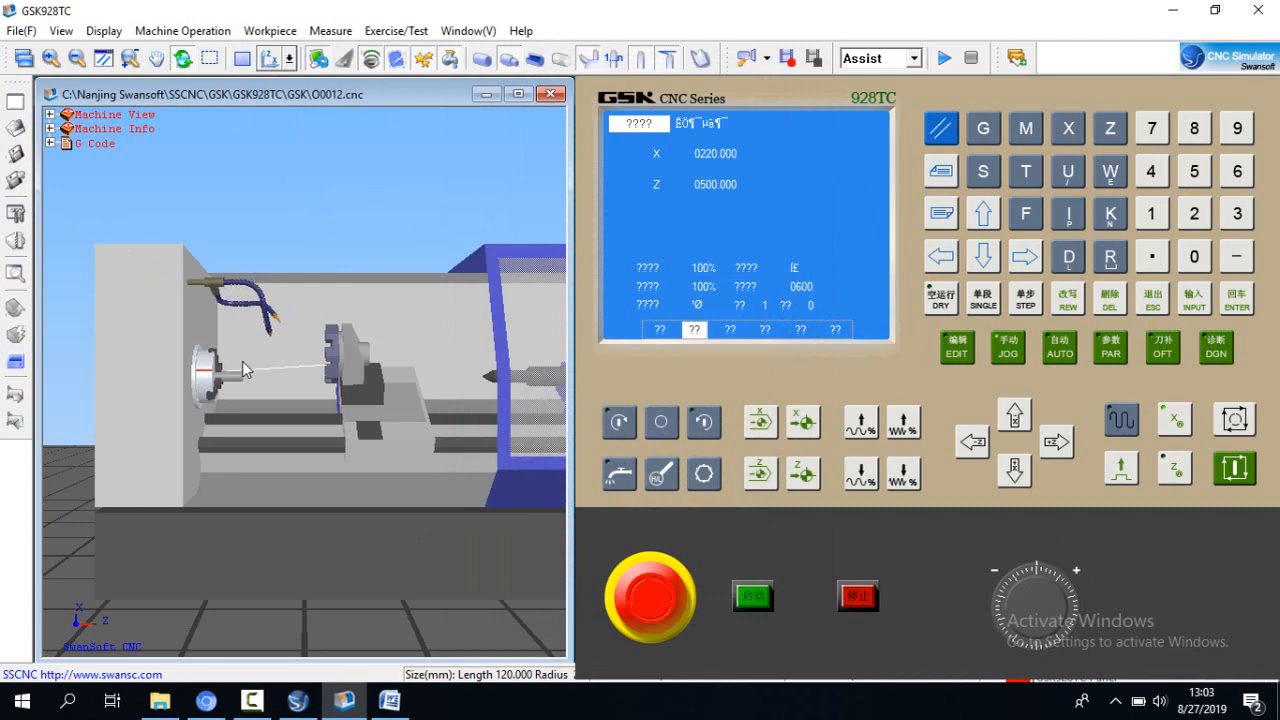
# Step: Open Tool Management, consult the part drawing in Word, select tool 001 and widen the tool list's Type column
pyautogui.scroll(8, 205, 382)
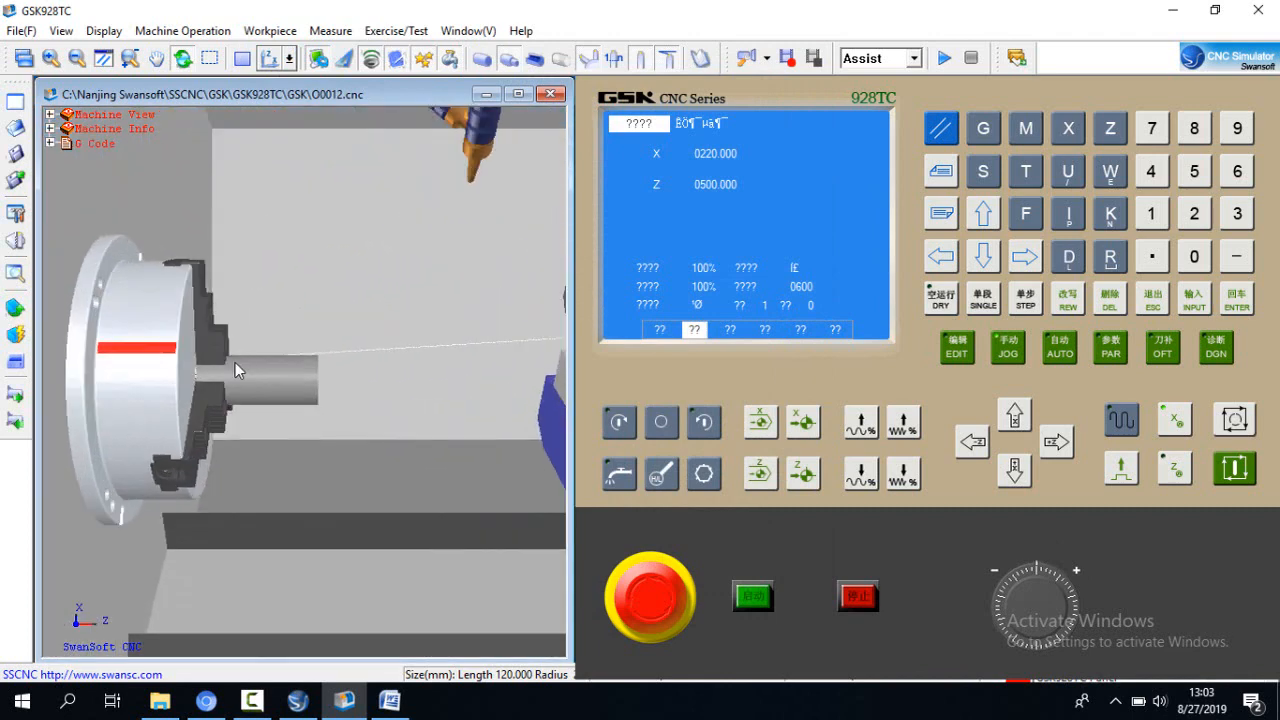
pyautogui.scroll(2, 259, 361)
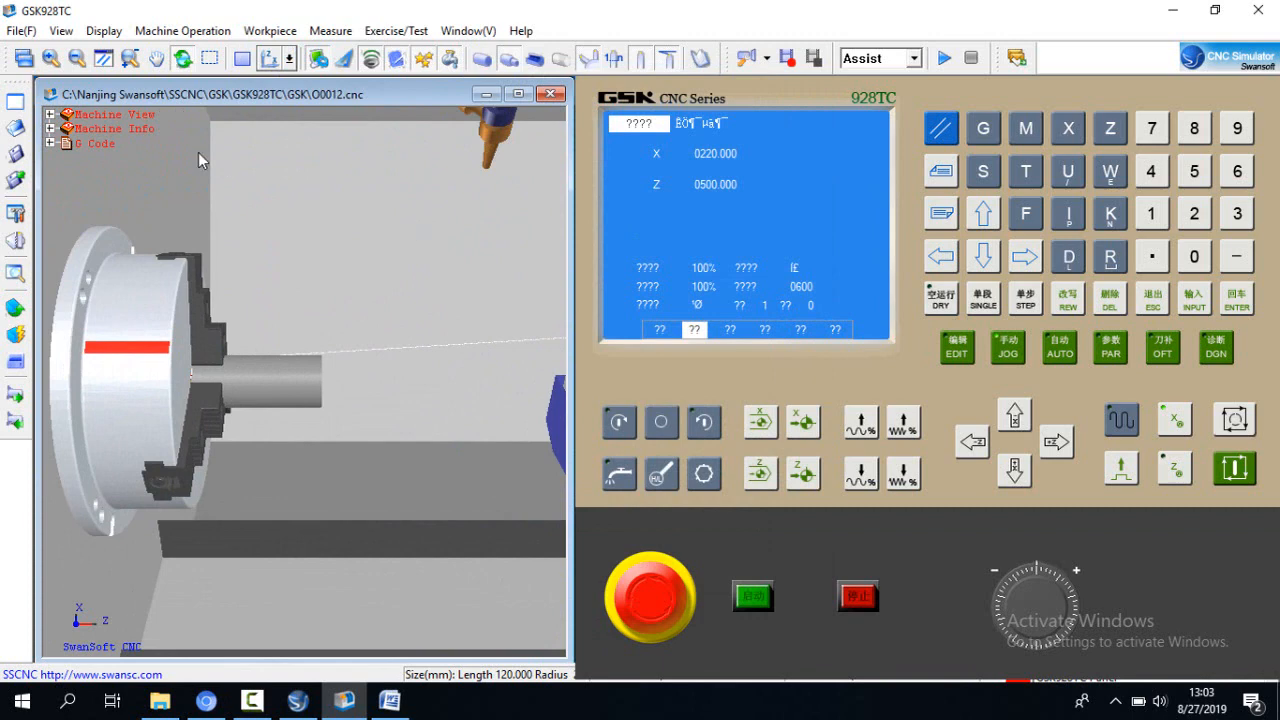
pyautogui.click(176, 34)
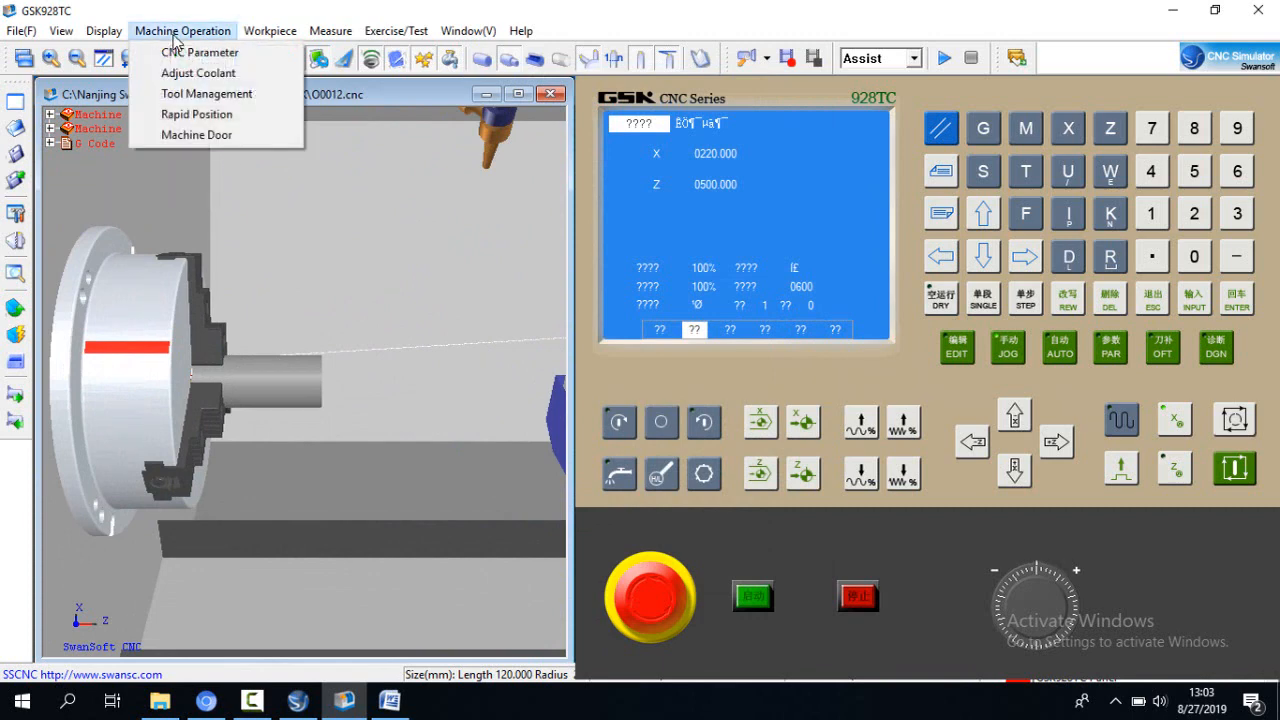
pyautogui.click(181, 98)
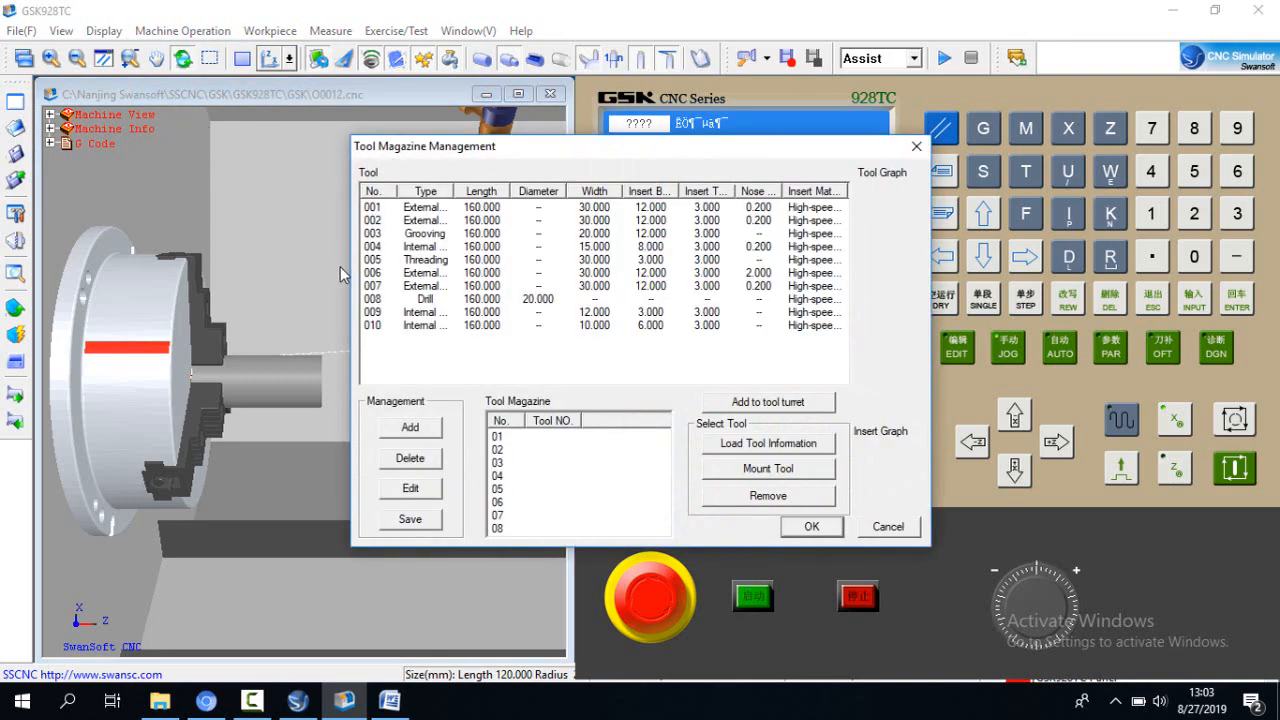
pyautogui.click(389, 702)
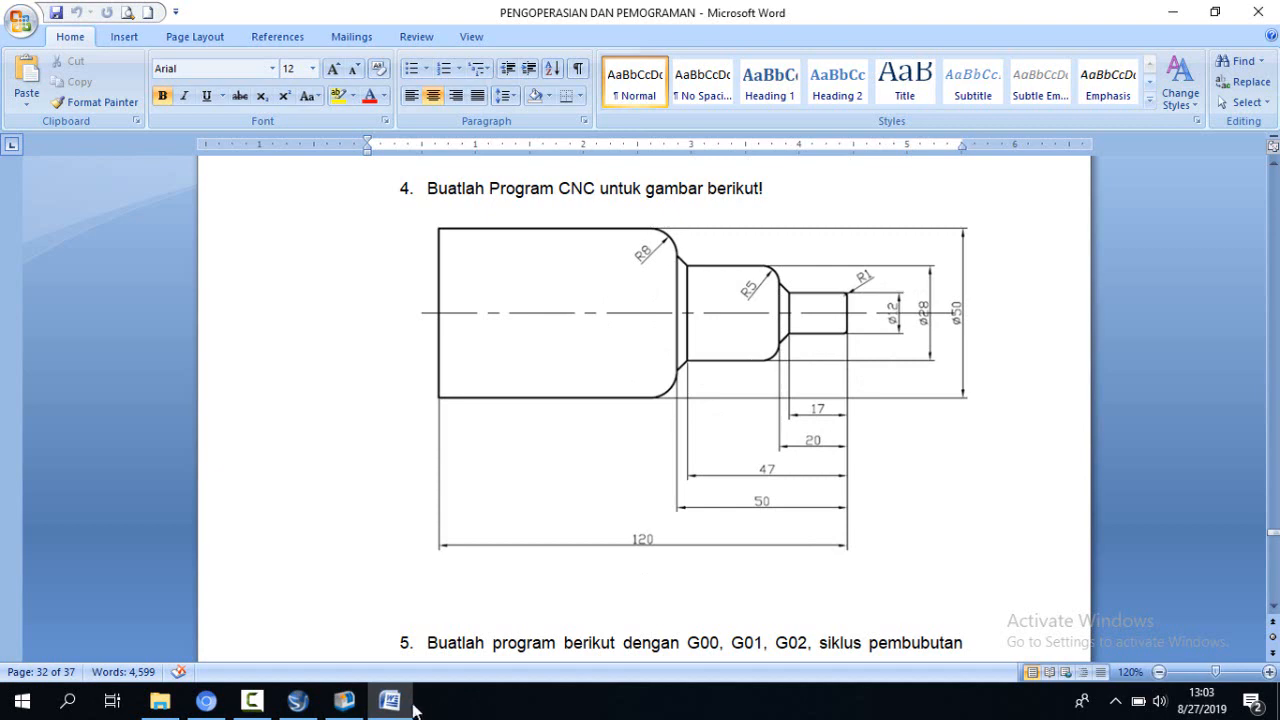
pyautogui.click(344, 700)
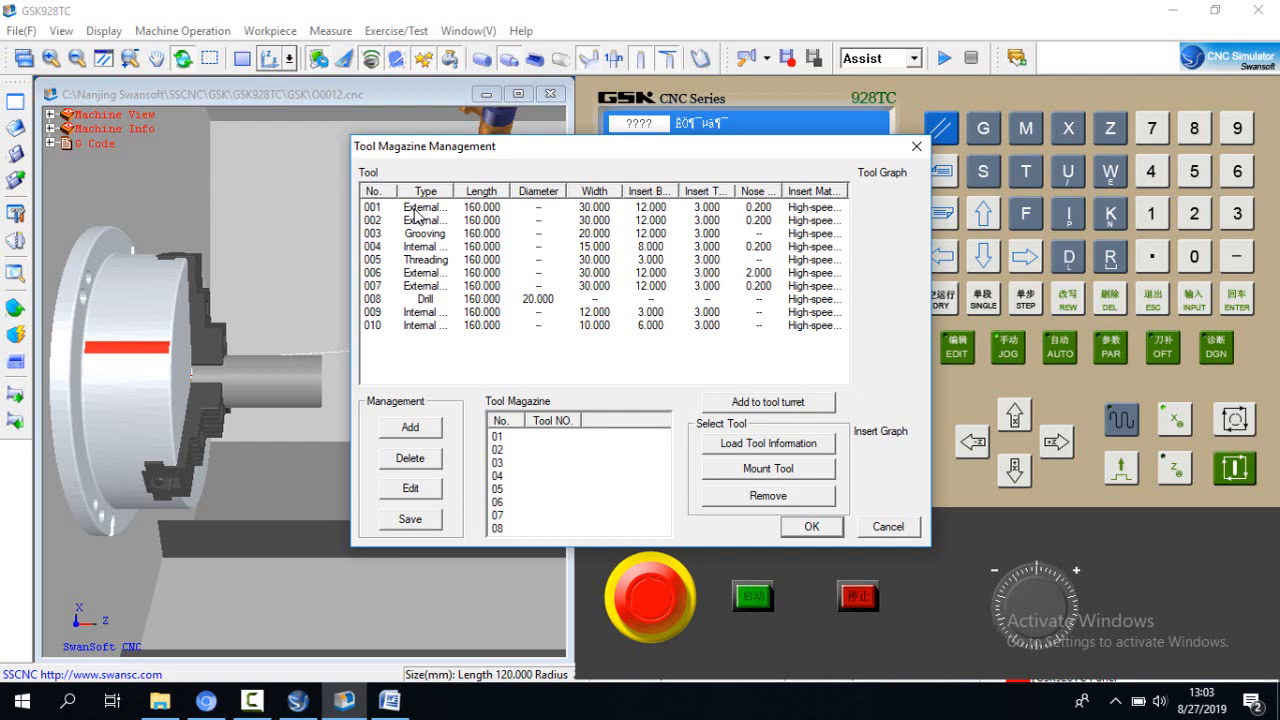
pyautogui.click(417, 208)
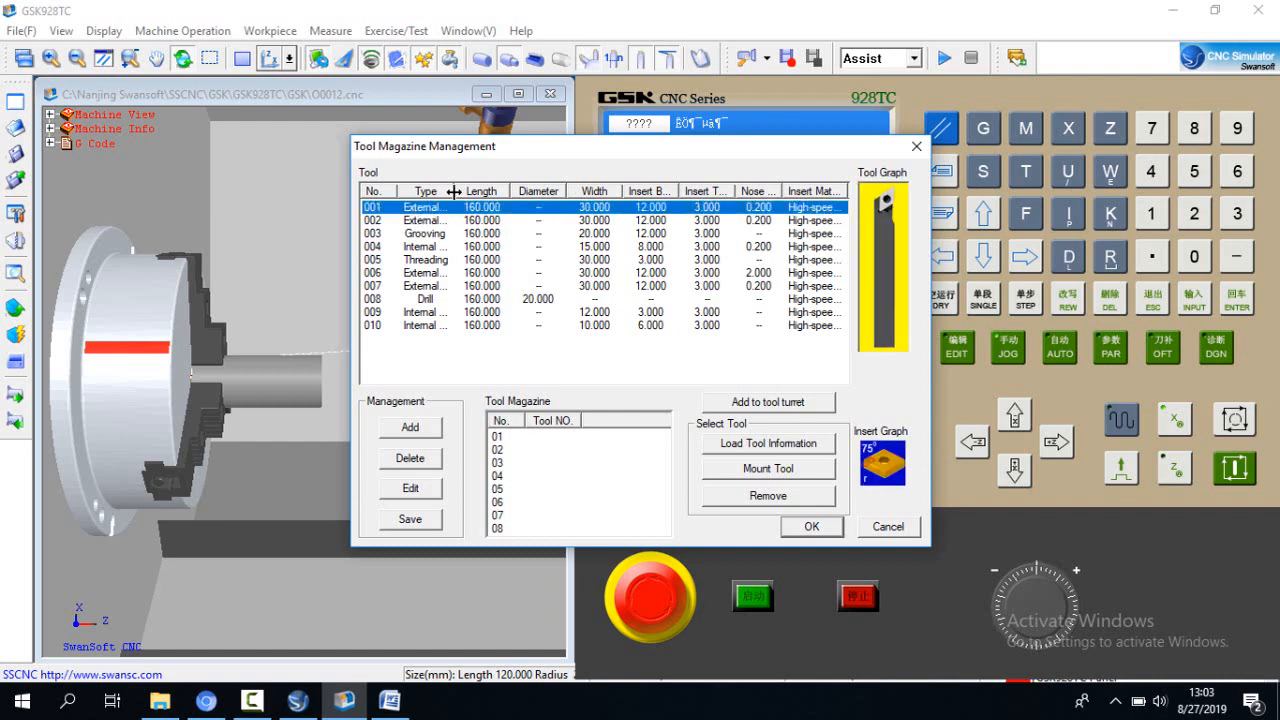
pyautogui.moveTo(453, 190); pyautogui.dragTo(502, 199)
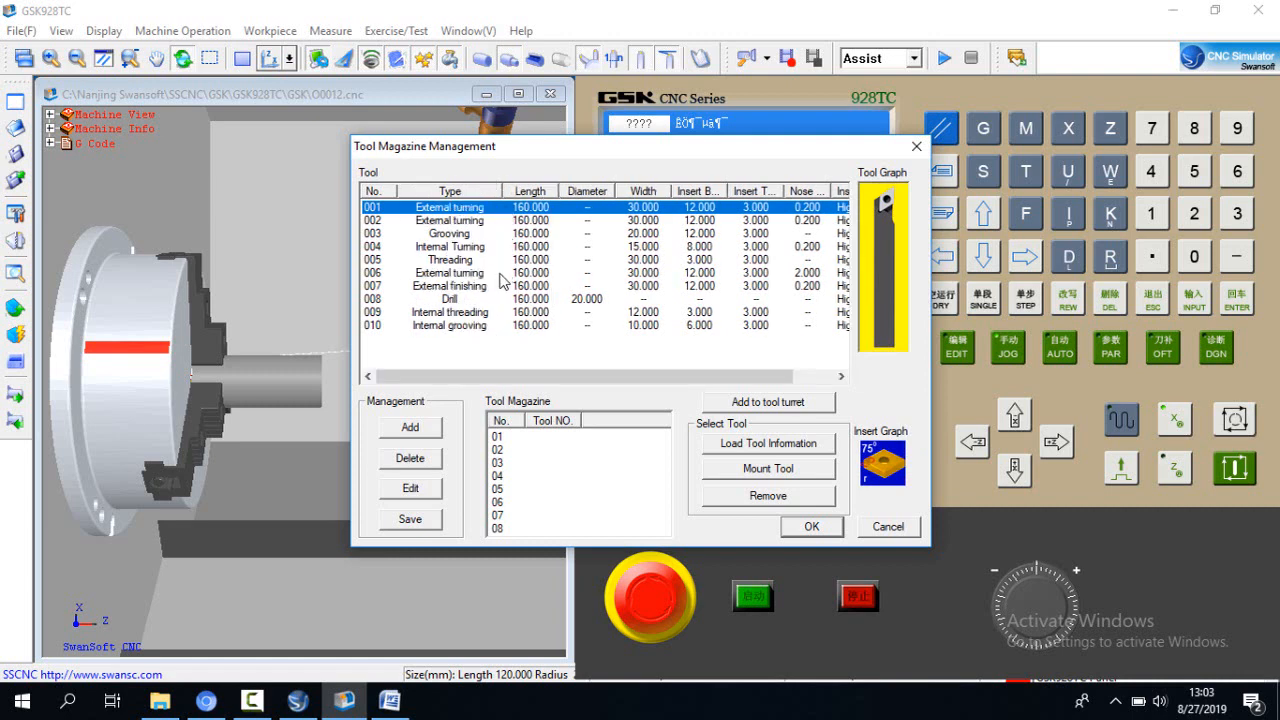
# Step: Assign external turning tool 001 to Tool Station 1 of the turret and apply the tool magazine setup
pyautogui.click(764, 410)
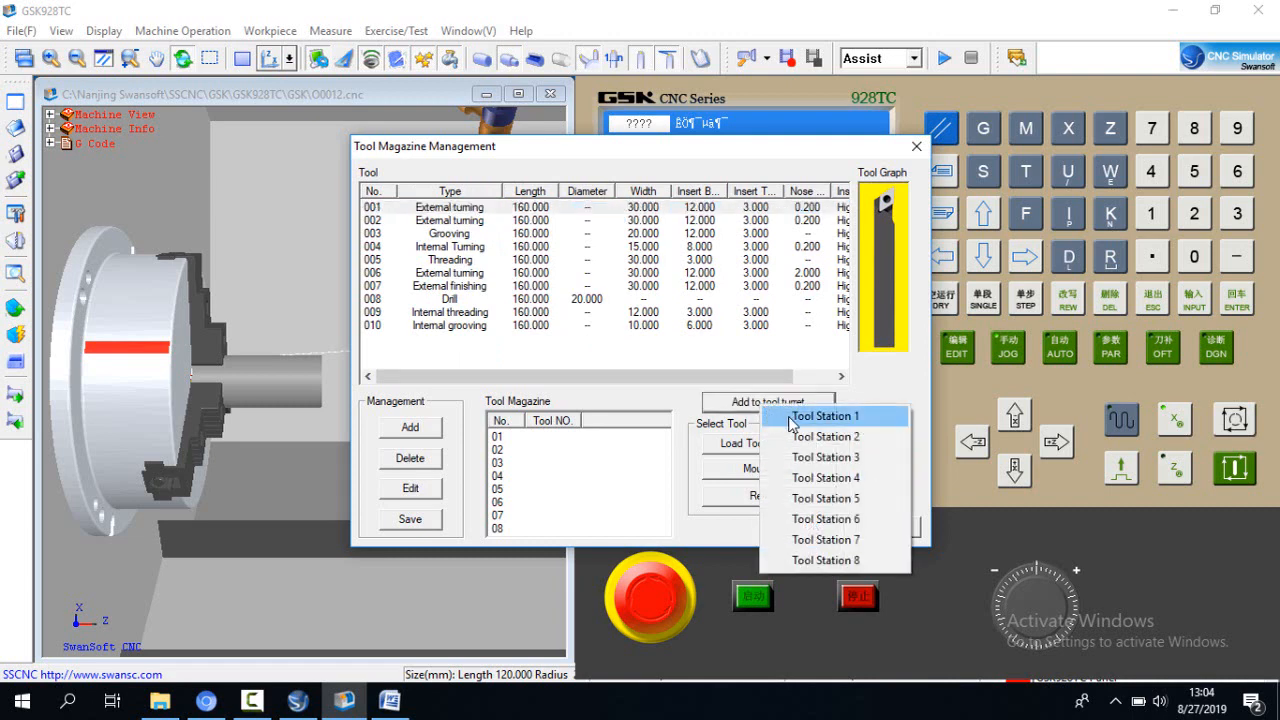
pyautogui.click(790, 416)
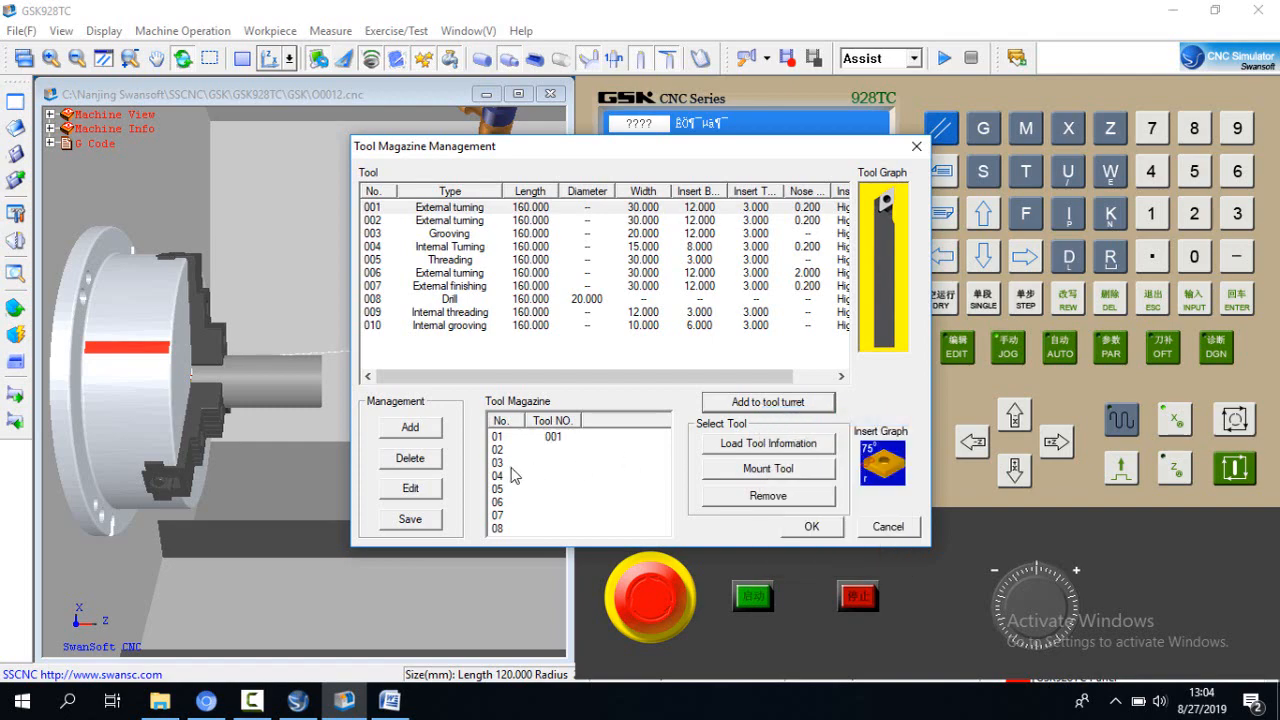
pyautogui.click(811, 526)
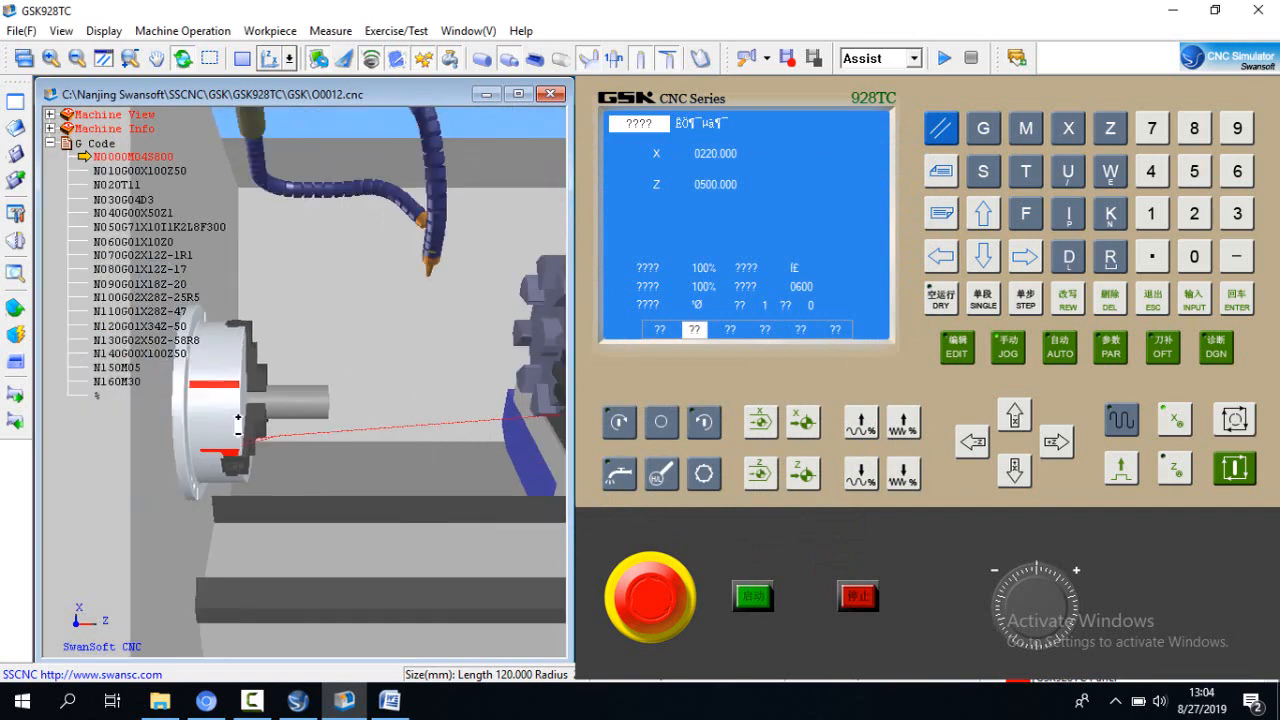
# Step: Collapse the G Code listing and switch the machine display to the 2D view, showing both the chuck and the tool
pyautogui.scroll(3, 441, 424)
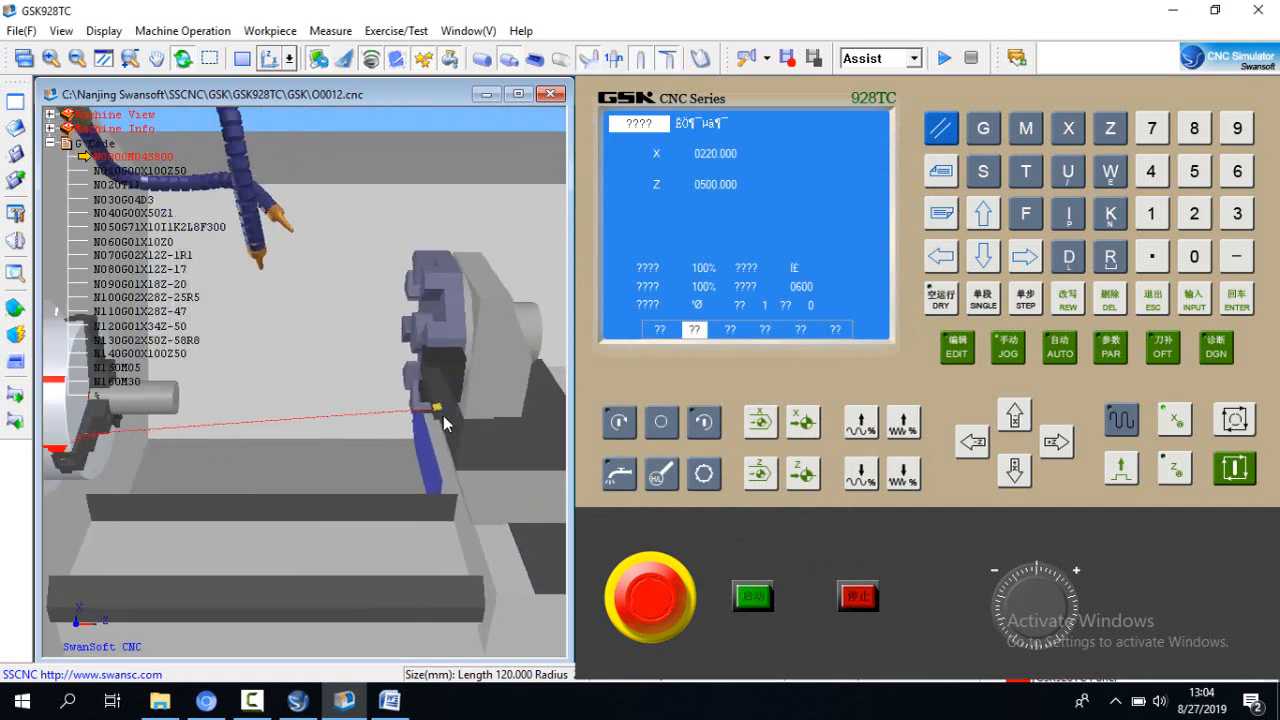
pyautogui.click(50, 143)
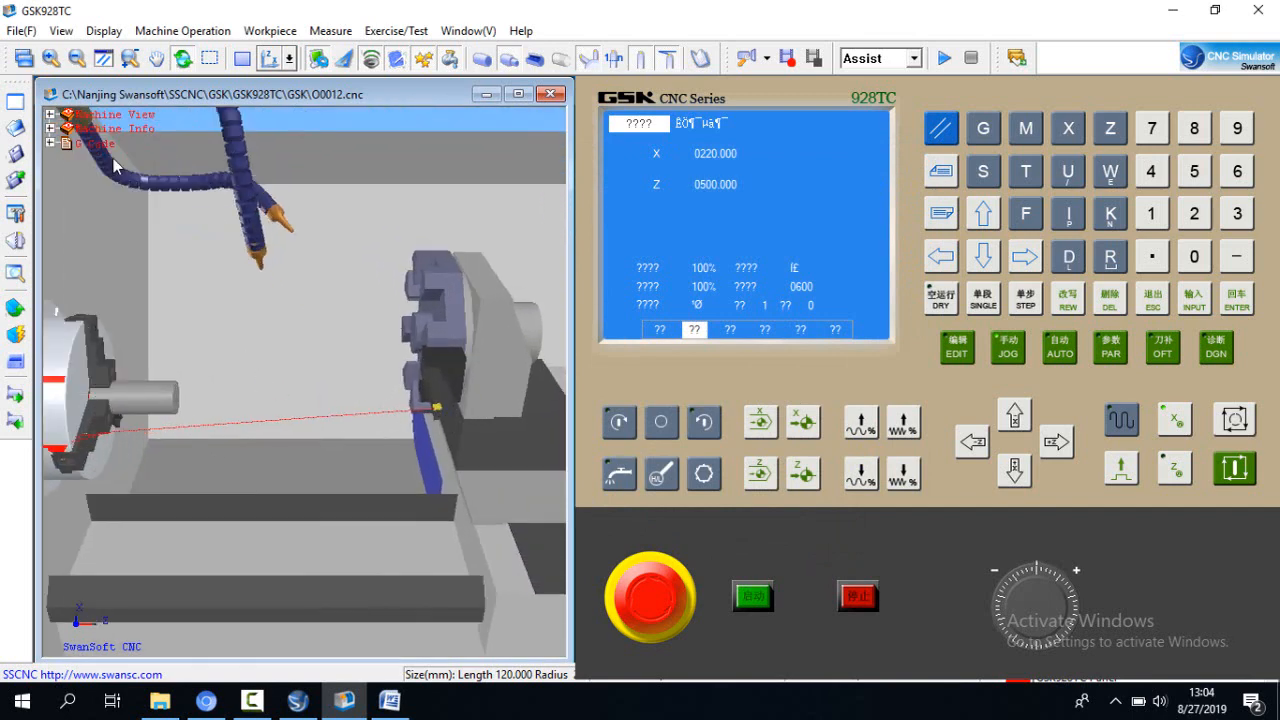
pyautogui.click(242, 58)
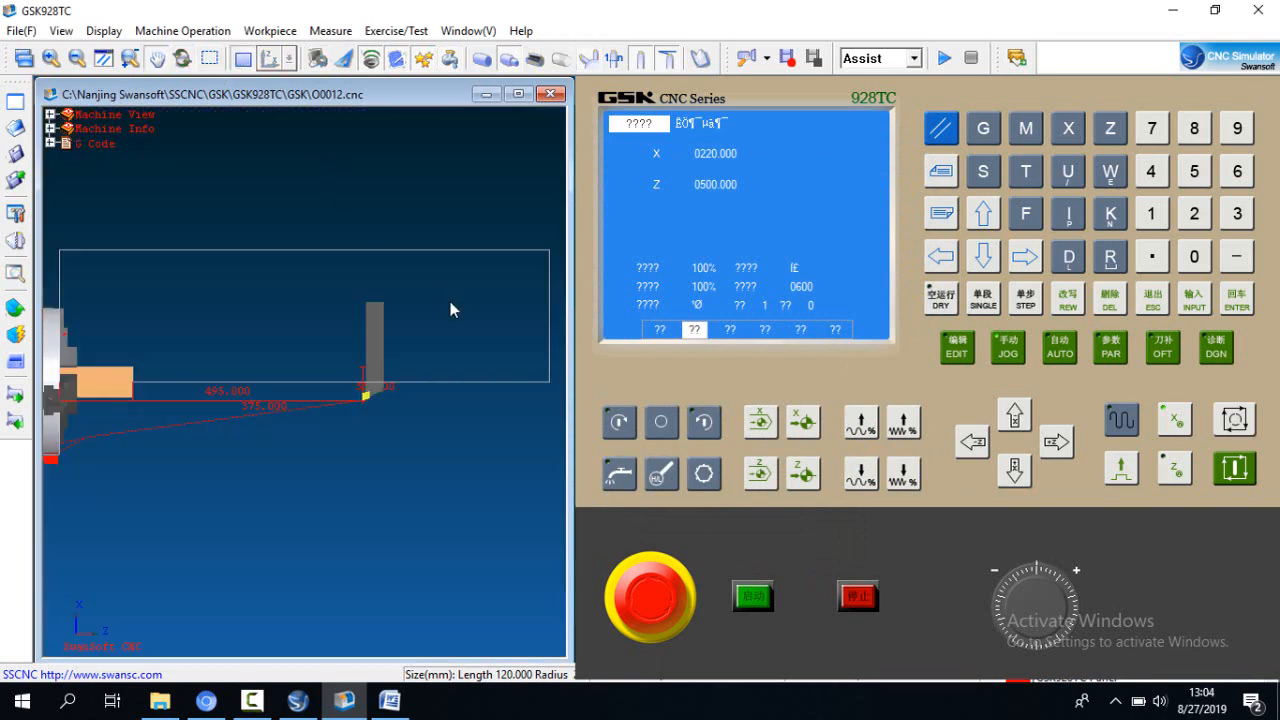
pyautogui.moveTo(371, 384); pyautogui.dragTo(315, 320)
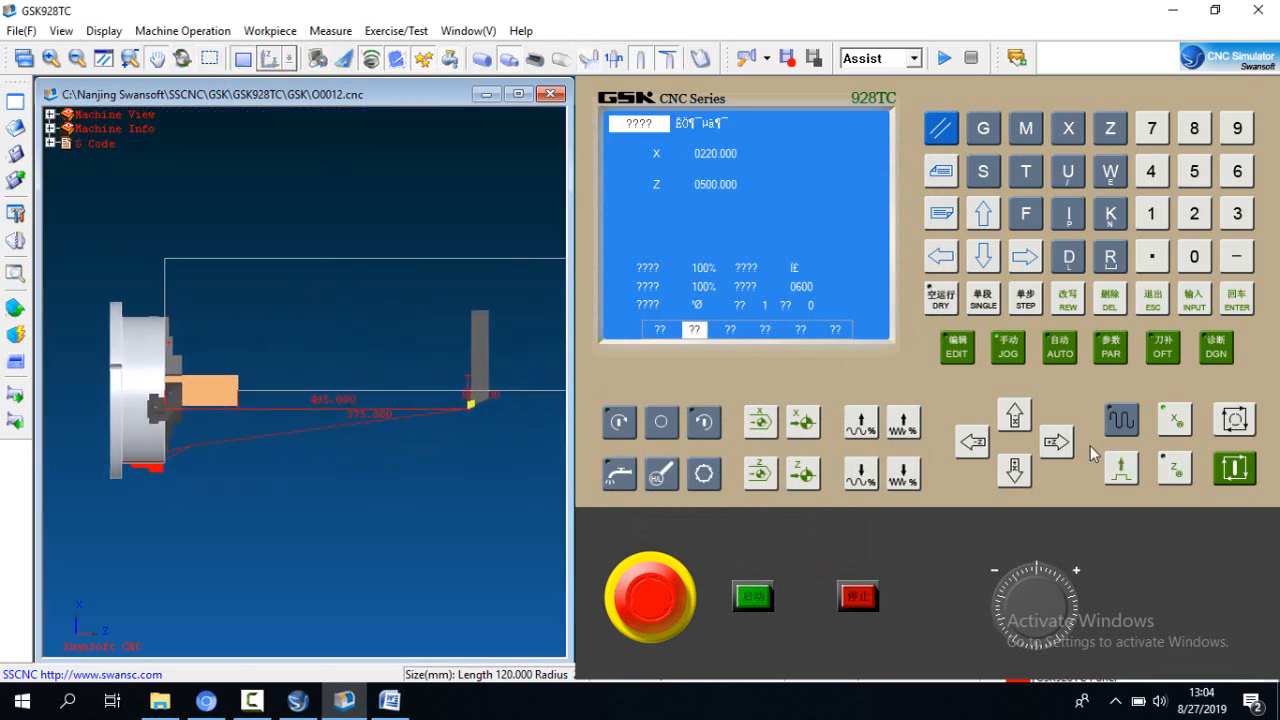
# Step: Return the X and Z axes to machine zero, and rapid-jog the tool to about X 382, Z 185
pyautogui.click(804, 422)
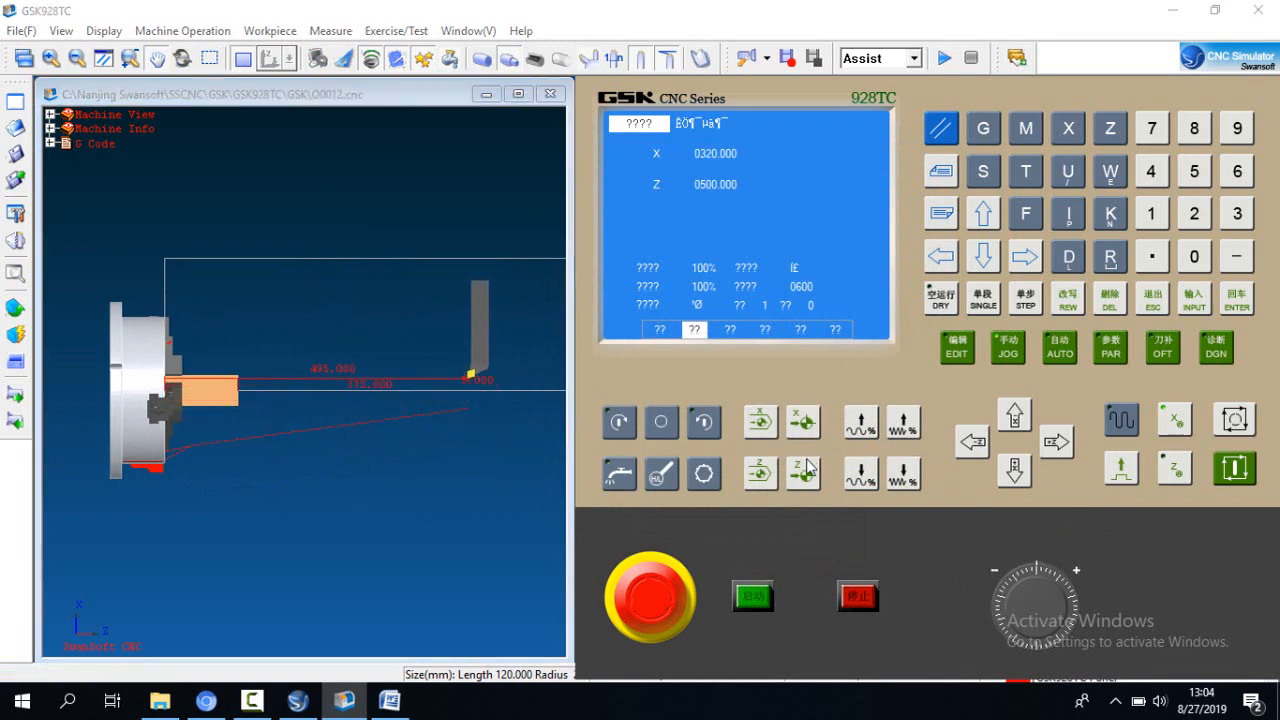
pyautogui.click(804, 476)
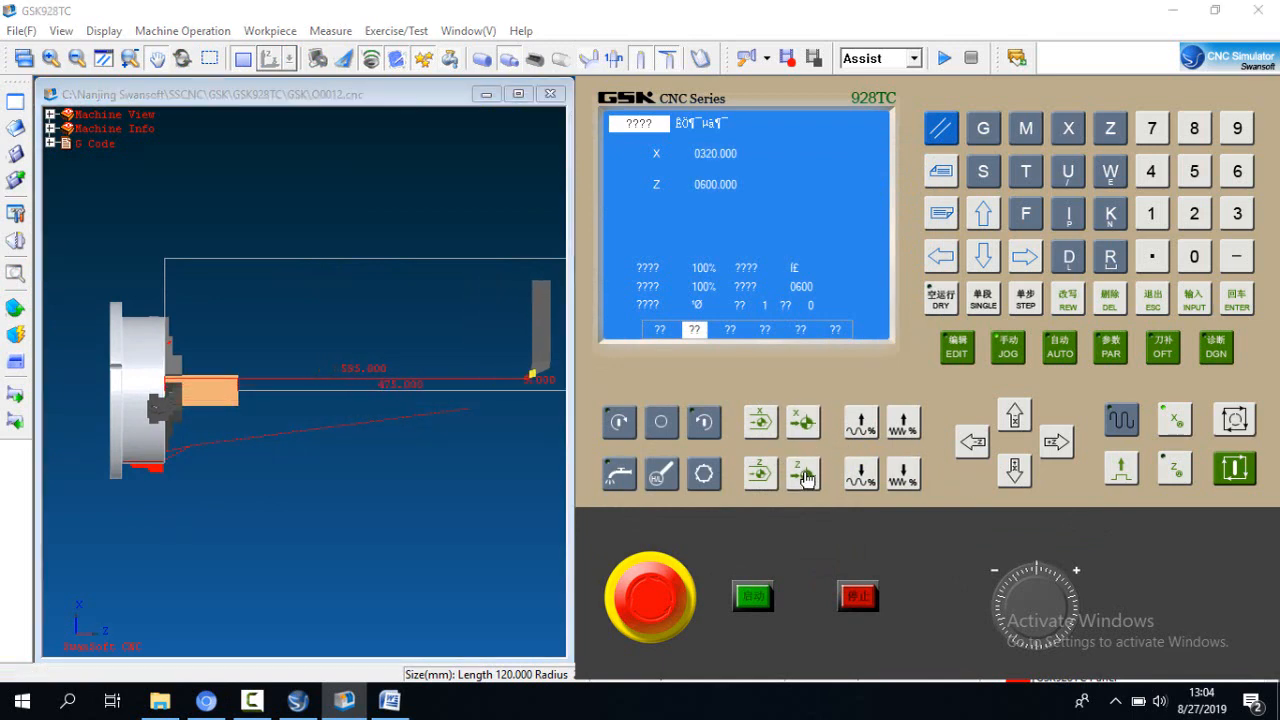
pyautogui.click(1122, 428)
pyautogui.click(976, 446)
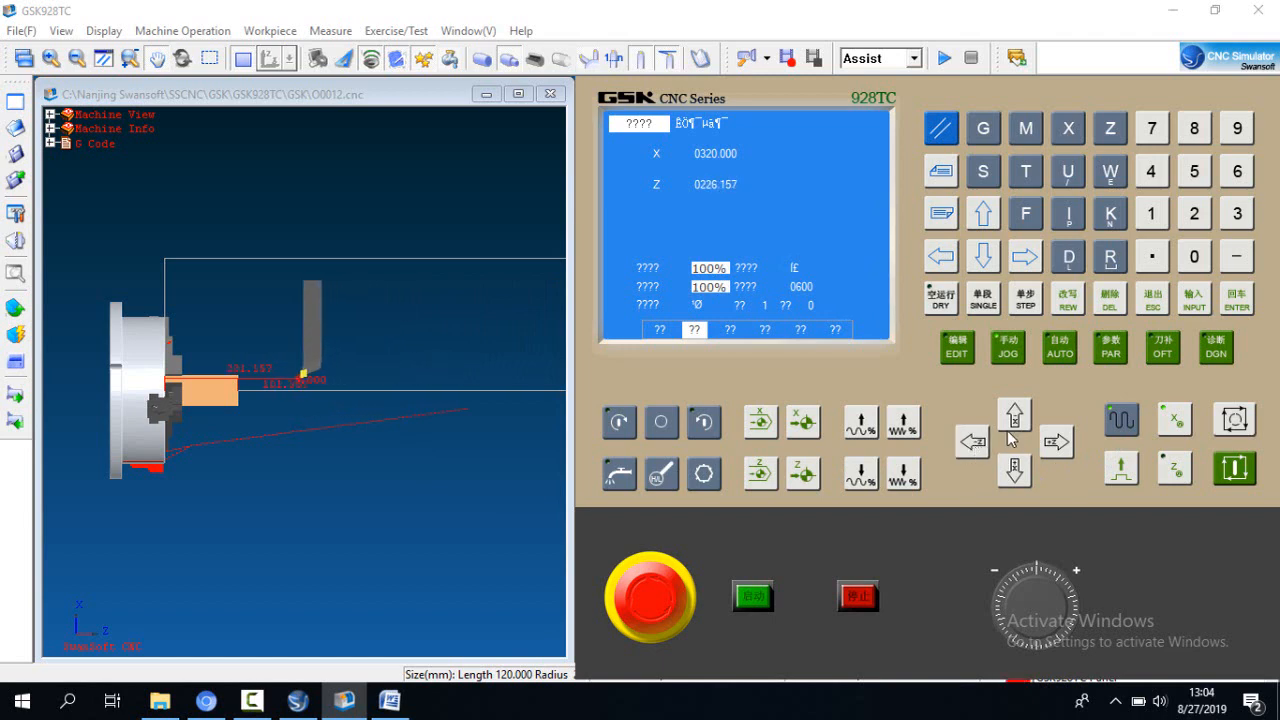
pyautogui.click(1014, 470)
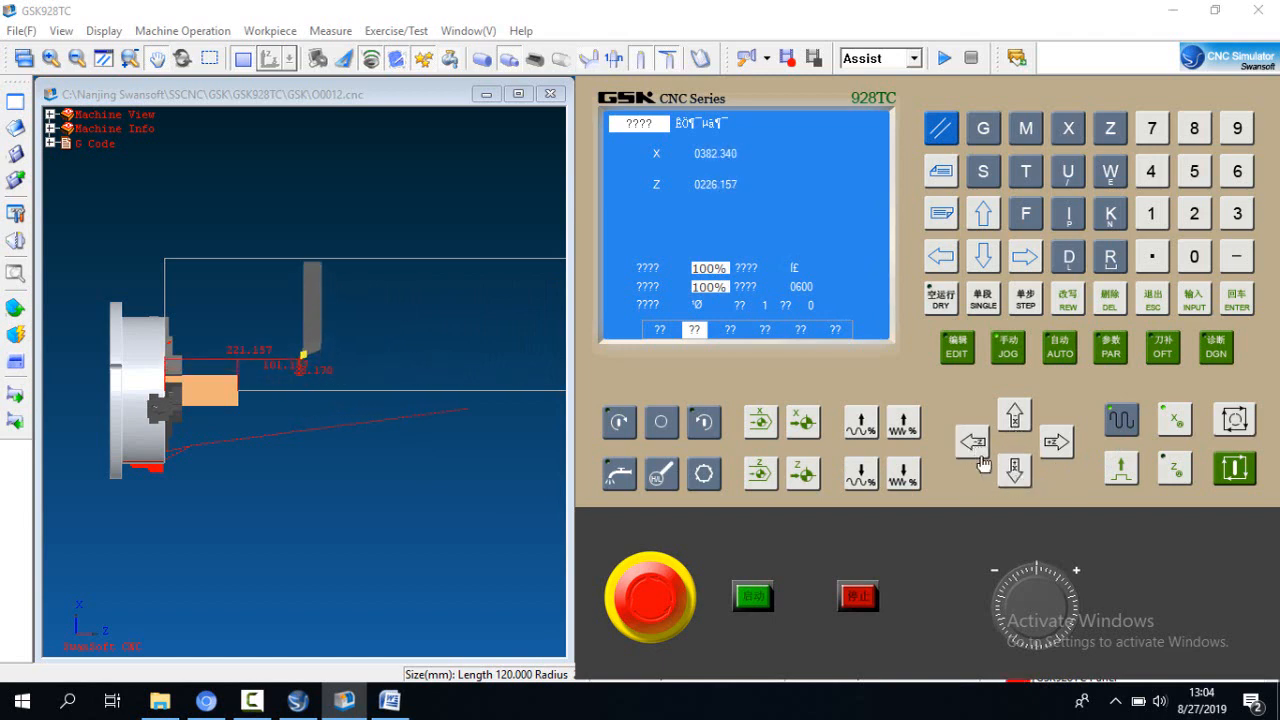
pyautogui.click(982, 460)
pyautogui.click(185, 362)
# Step: Bring the tool close to the workpiece's front corner at about X 320, Z 133 and turn rapid traverse off
pyautogui.scroll(3, 186, 359)
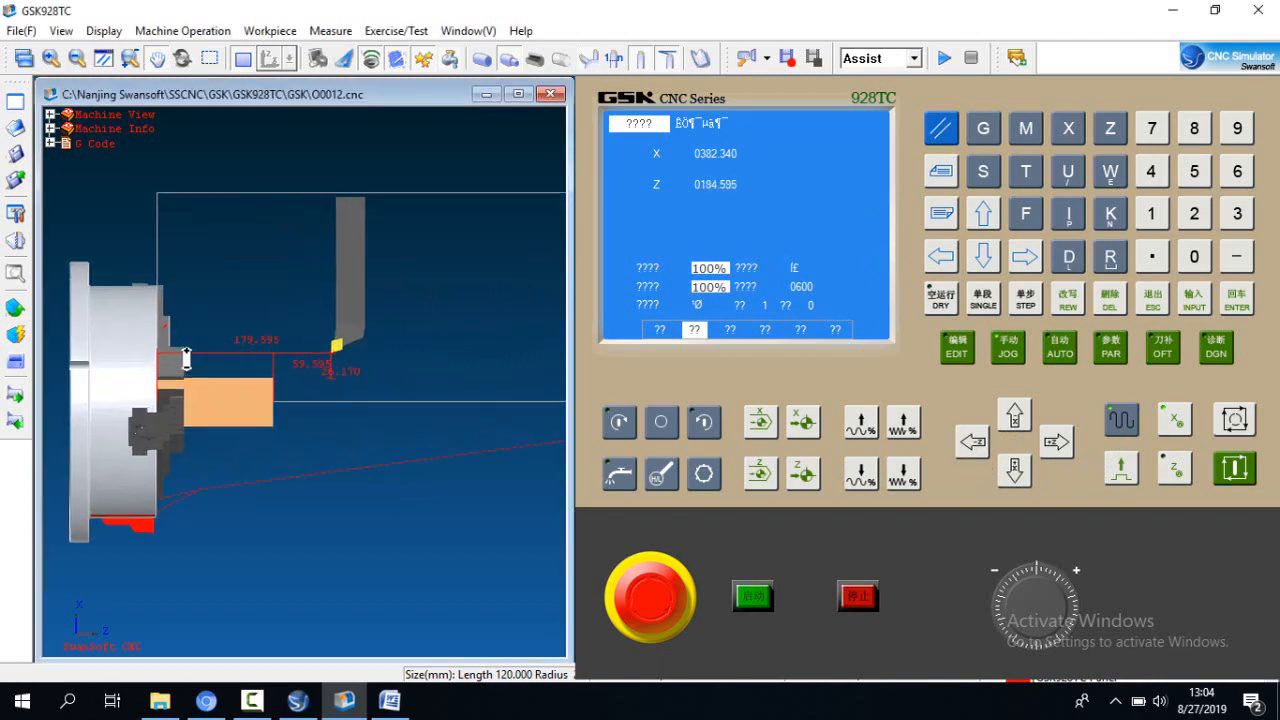
pyautogui.scroll(3, 223, 386)
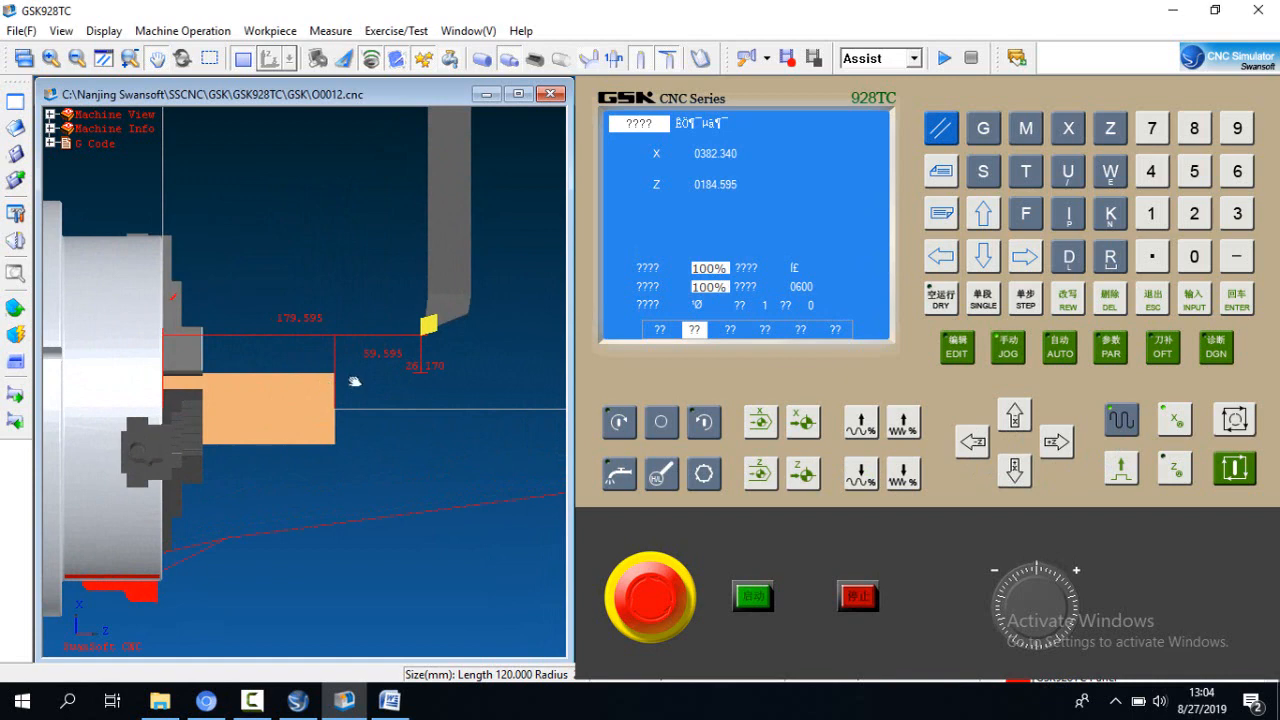
pyautogui.moveTo(354, 381); pyautogui.dragTo(336, 378)
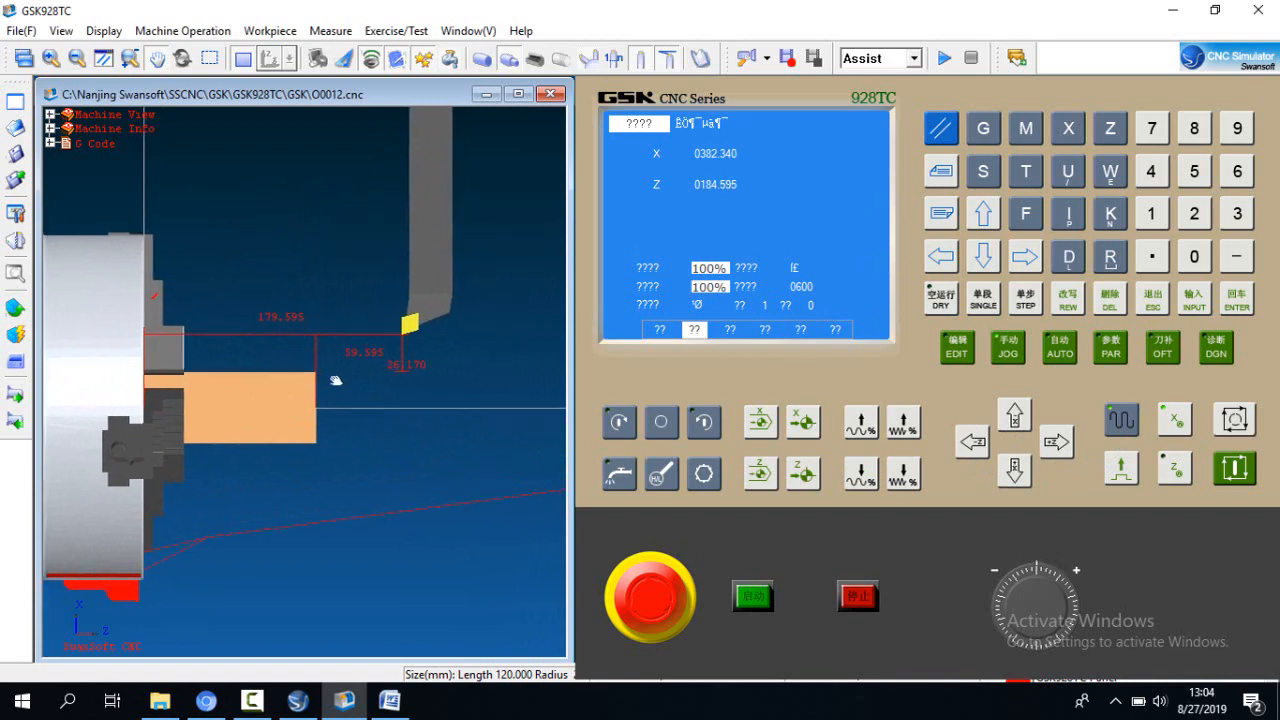
pyautogui.click(975, 445)
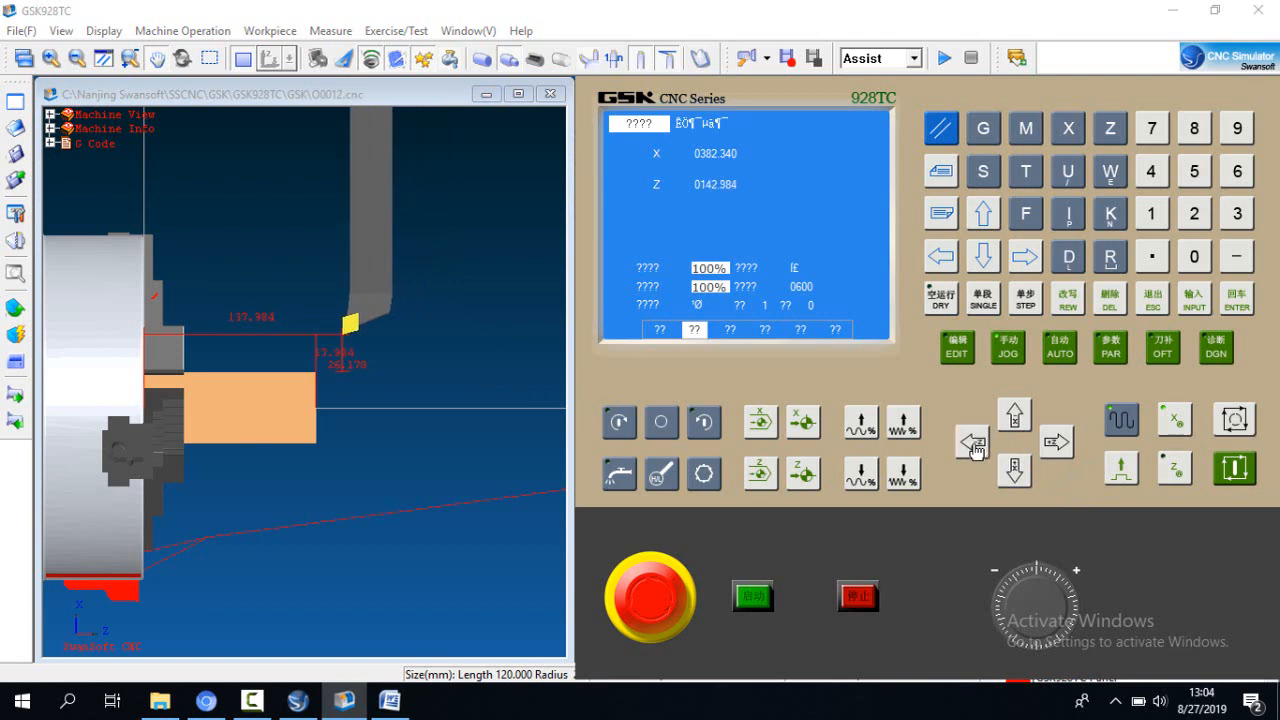
pyautogui.click(1013, 420)
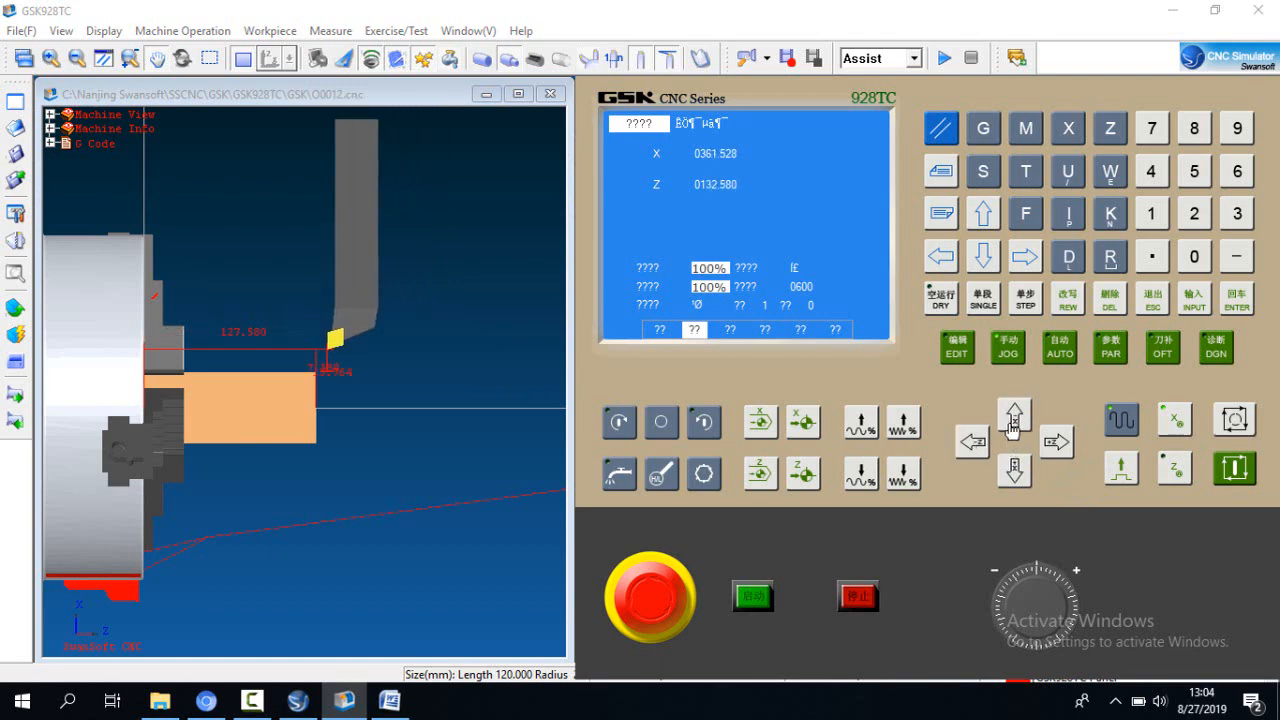
pyautogui.click(1125, 425)
pyautogui.click(307, 396)
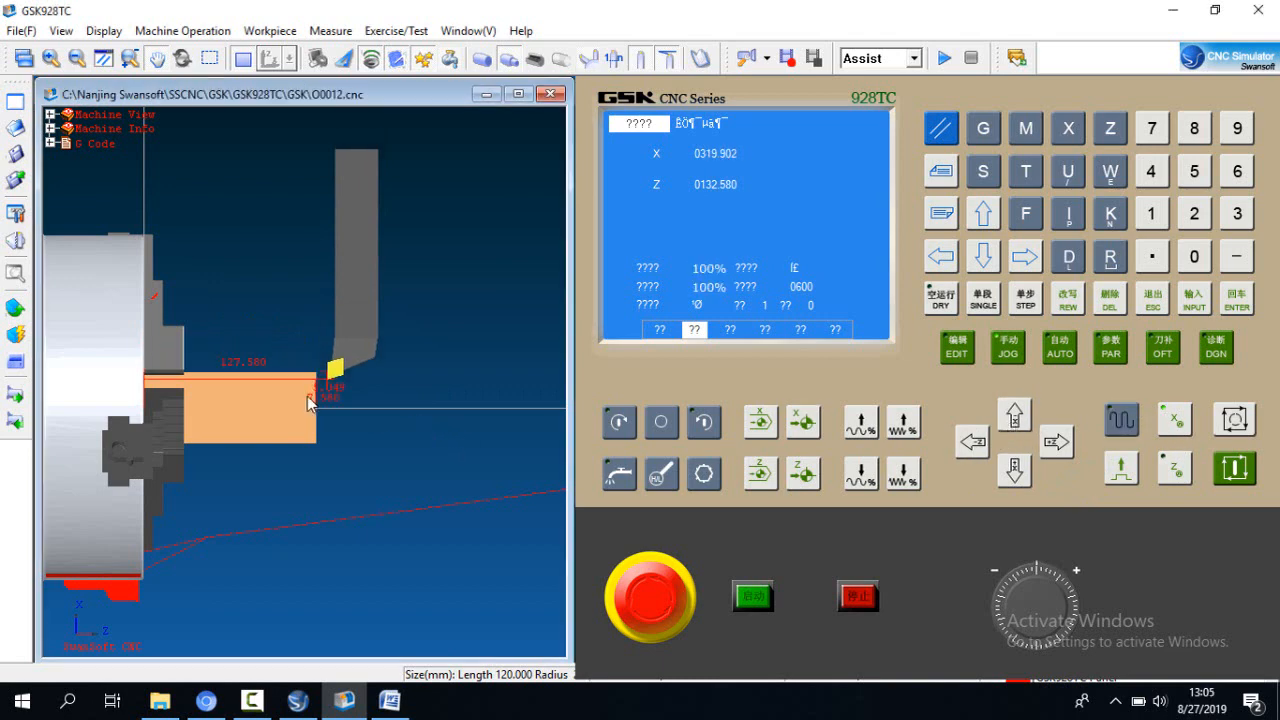
pyautogui.scroll(5, 285, 380)
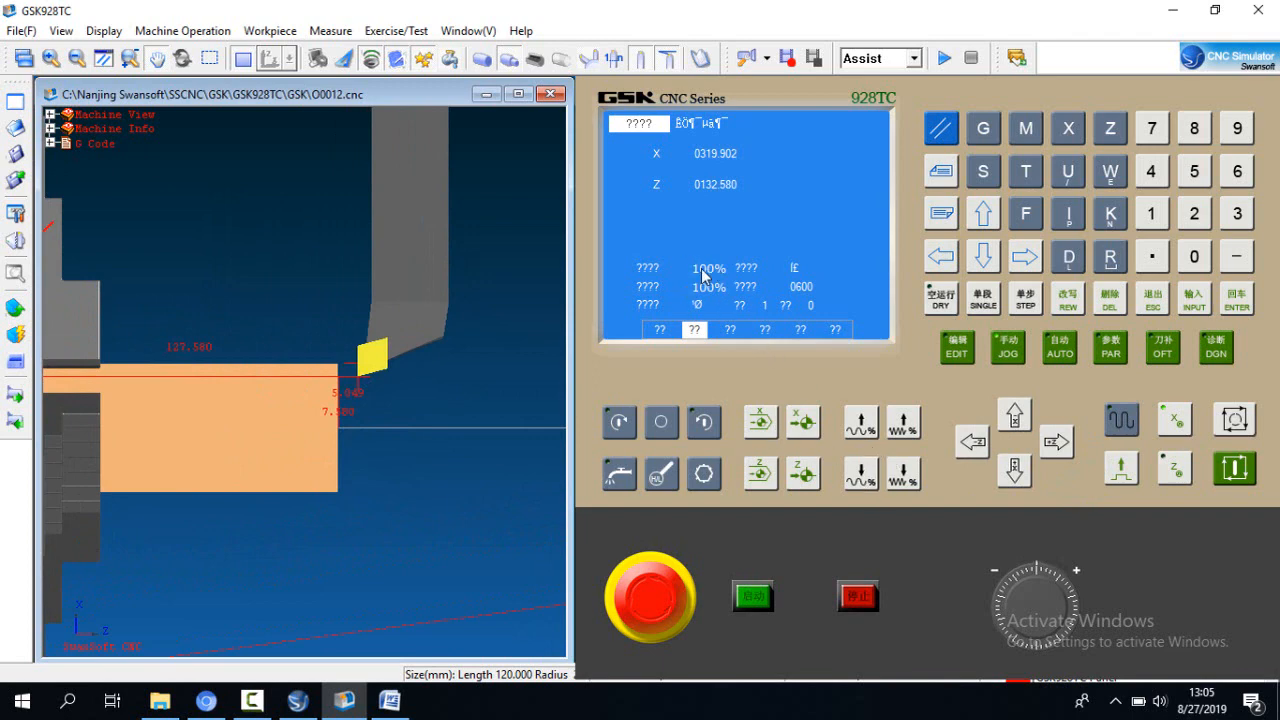
# Step: Lower the rapid override to 50% and the feed override to 30%
pyautogui.click(868, 480)
pyautogui.click(868, 480)
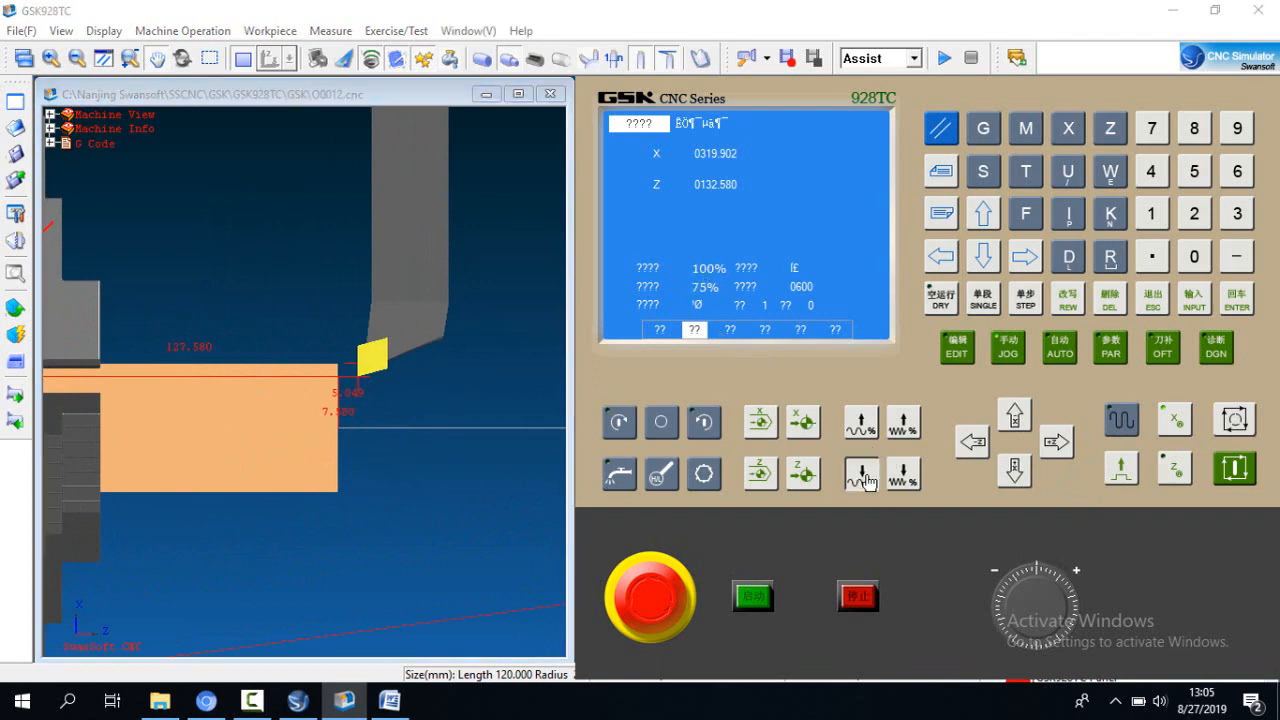
pyautogui.click(908, 478)
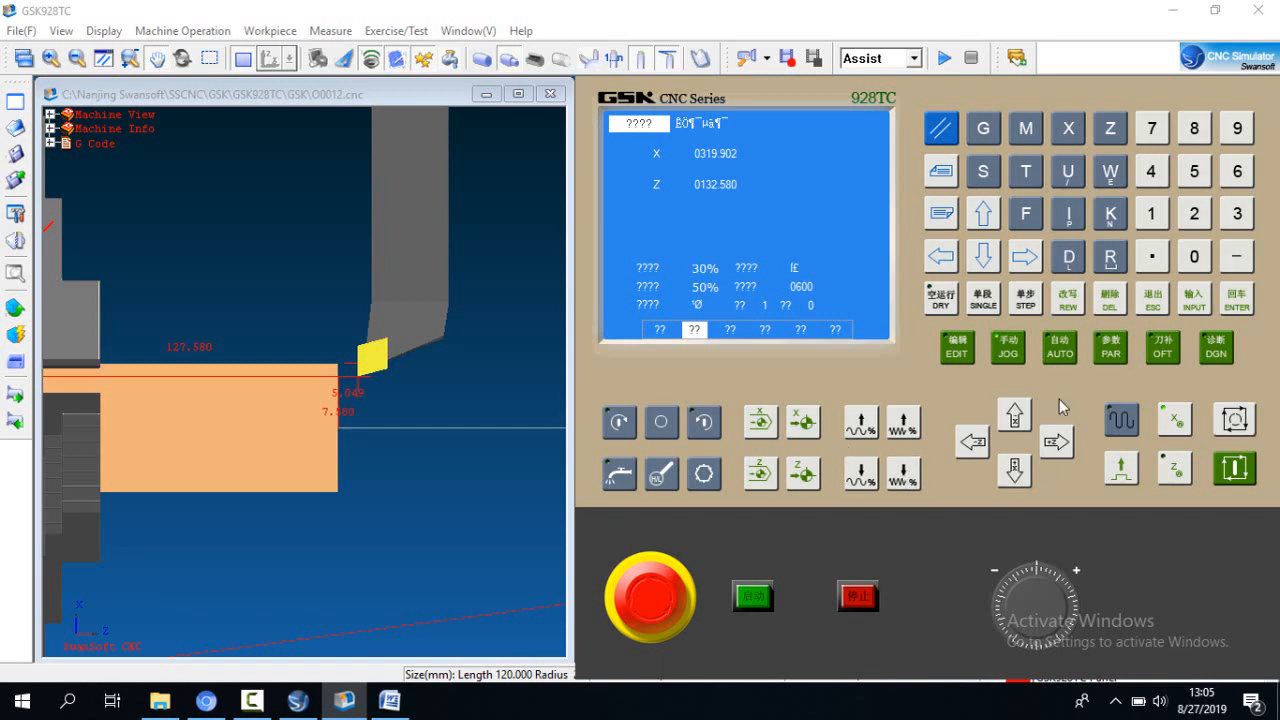
# Step: Briefly run the spindle in reverse, stop it, and start it in forward rotation
pyautogui.click(704, 430)
pyautogui.click(664, 428)
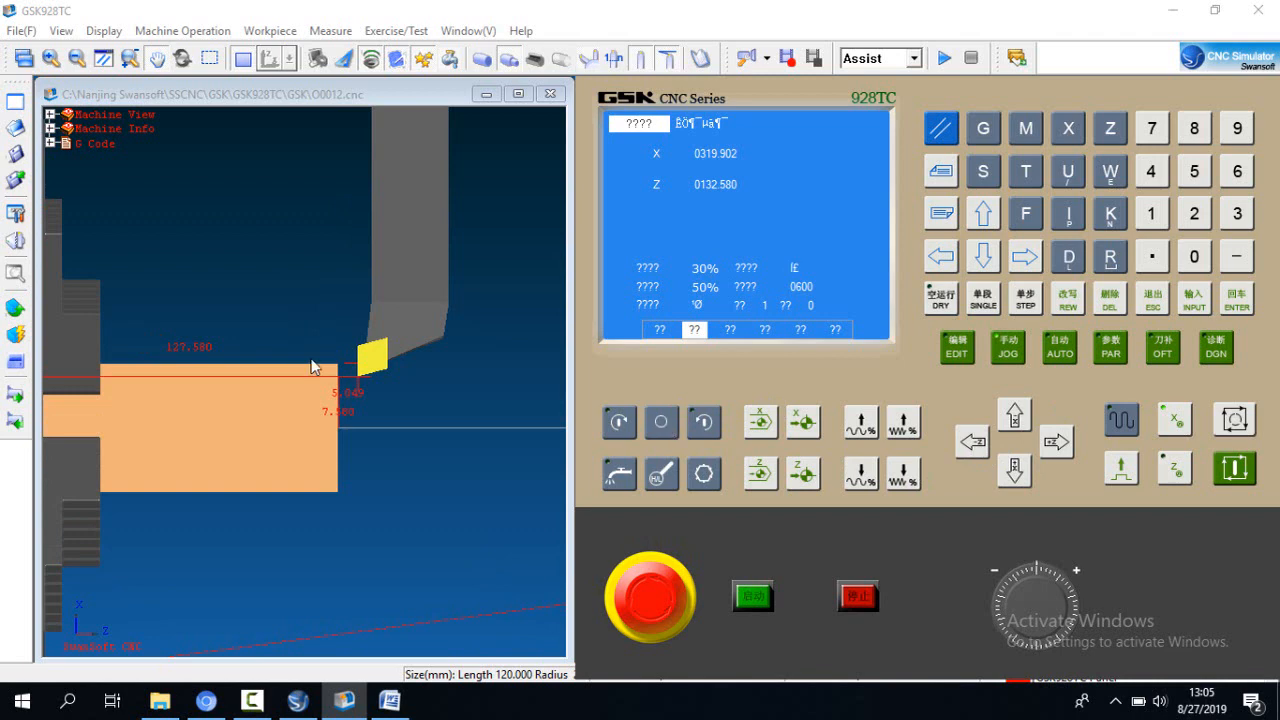
pyautogui.scroll(-3, 312, 367)
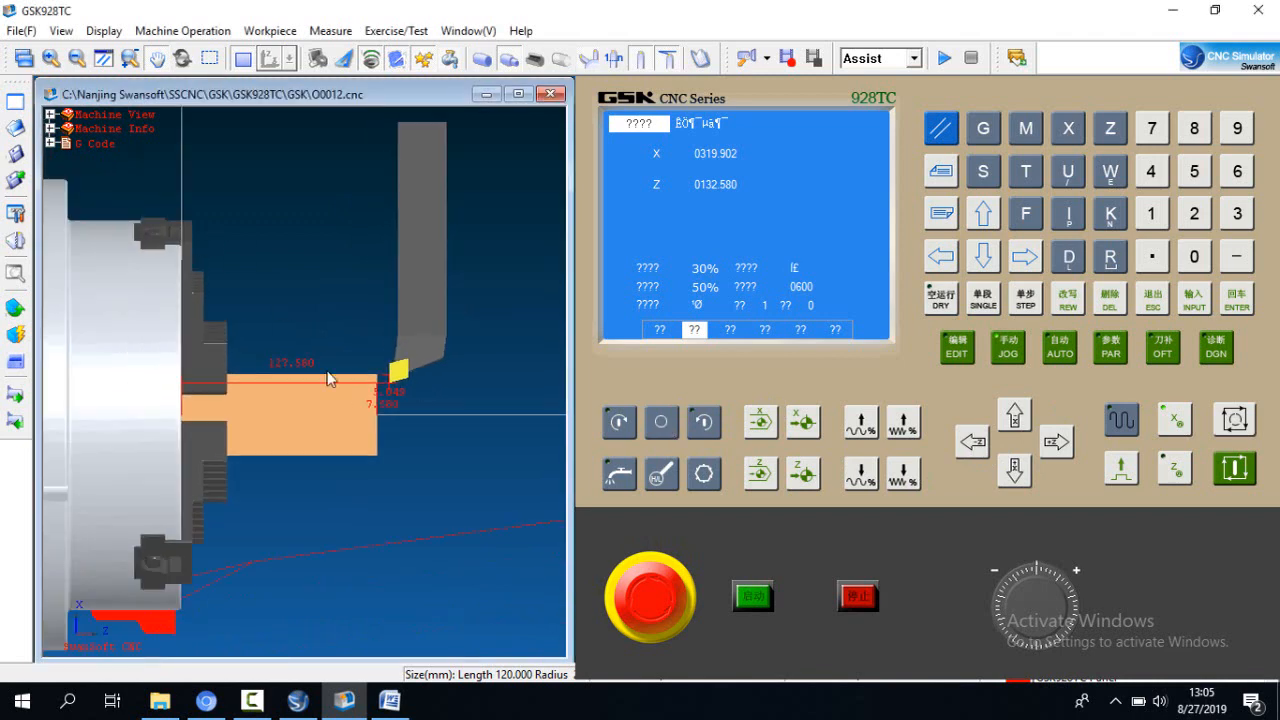
pyautogui.click(631, 428)
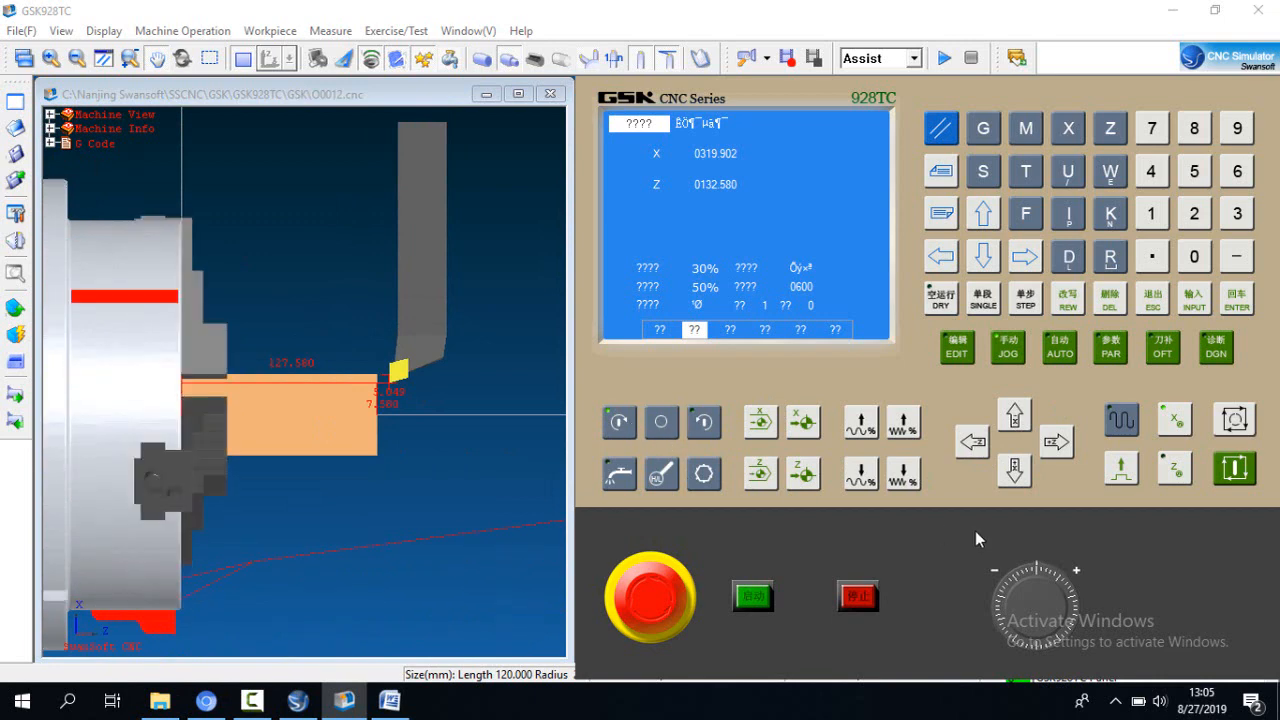
# Step: Jog the tool to about Z 124.8 and feed it inward to about X 278.6 to face the workpiece end
pyautogui.scroll(4, 451, 446)
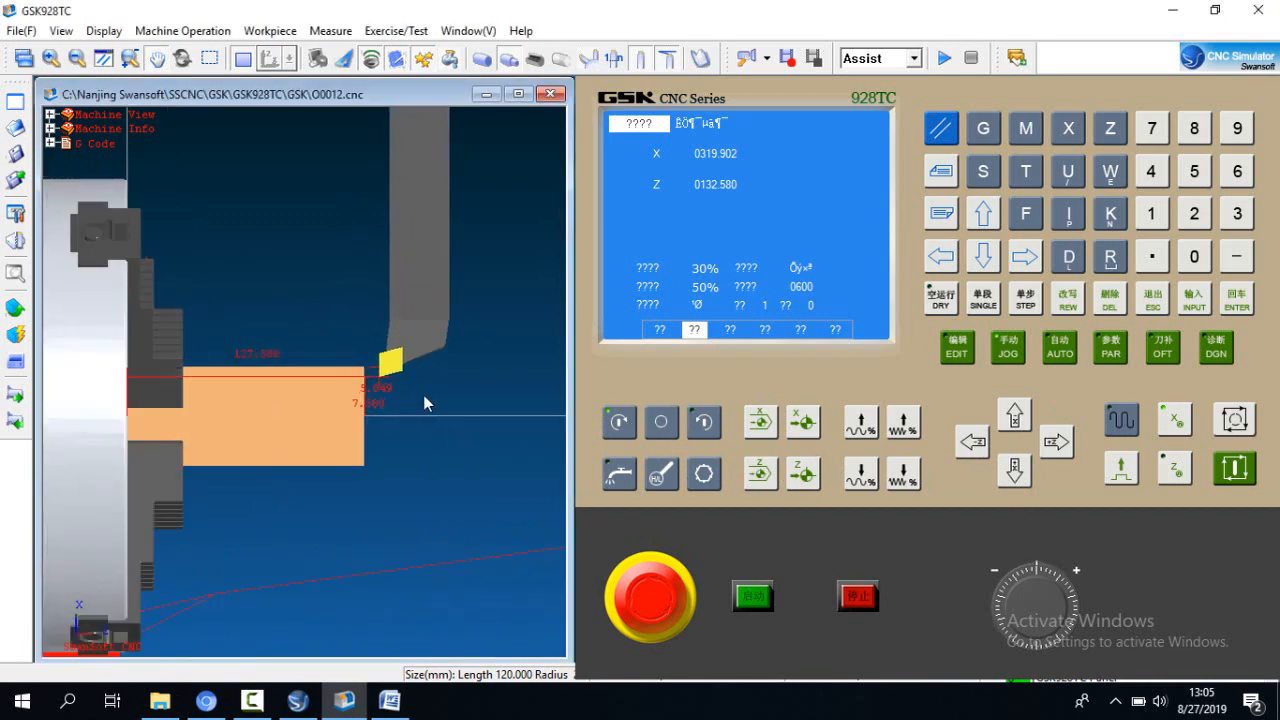
pyautogui.click(974, 443)
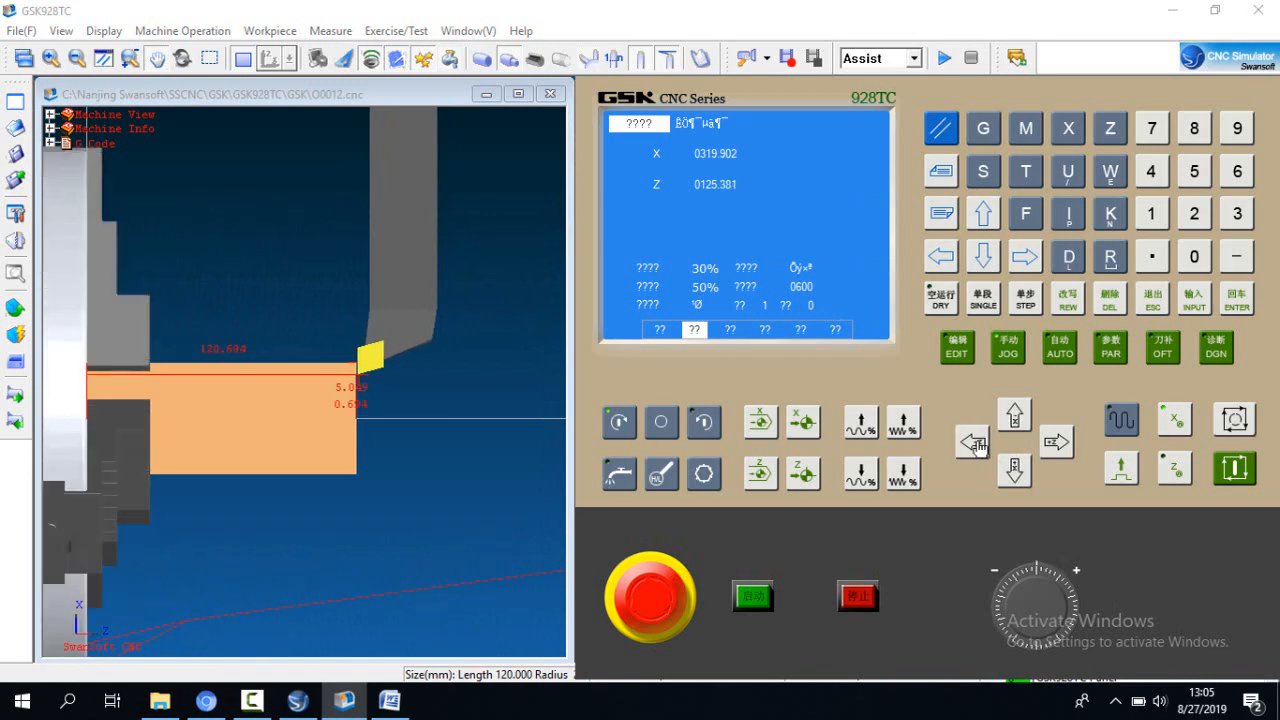
pyautogui.click(978, 446)
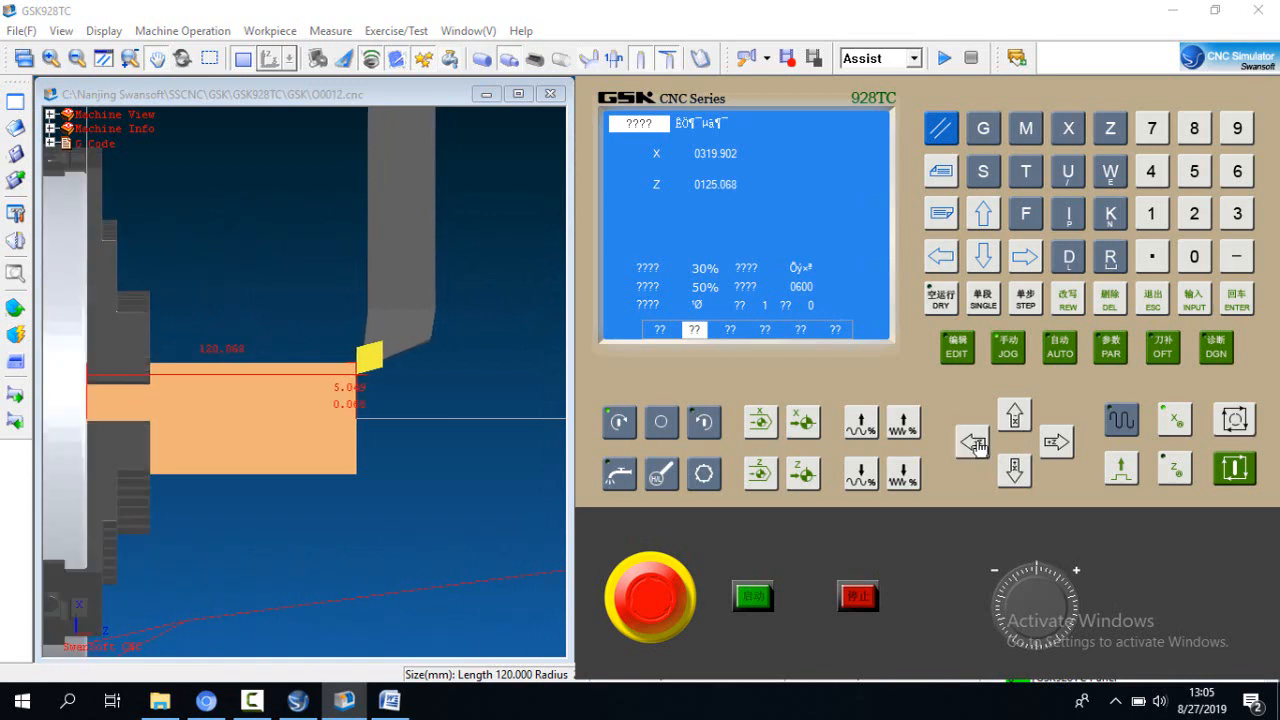
pyautogui.click(978, 446)
pyautogui.click(1016, 424)
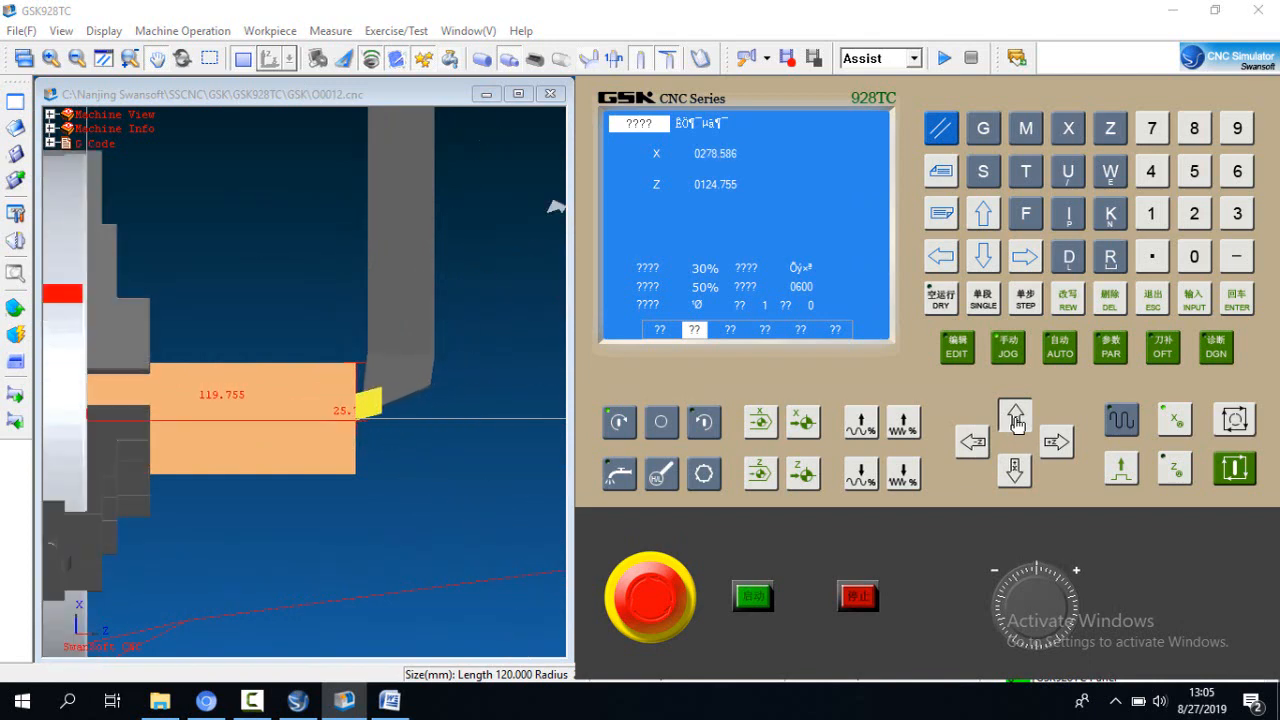
# Step: Retract the tool from the faced end, position it at about X 328.4 near the outer surface, and stop the spindle
pyautogui.click(1017, 468)
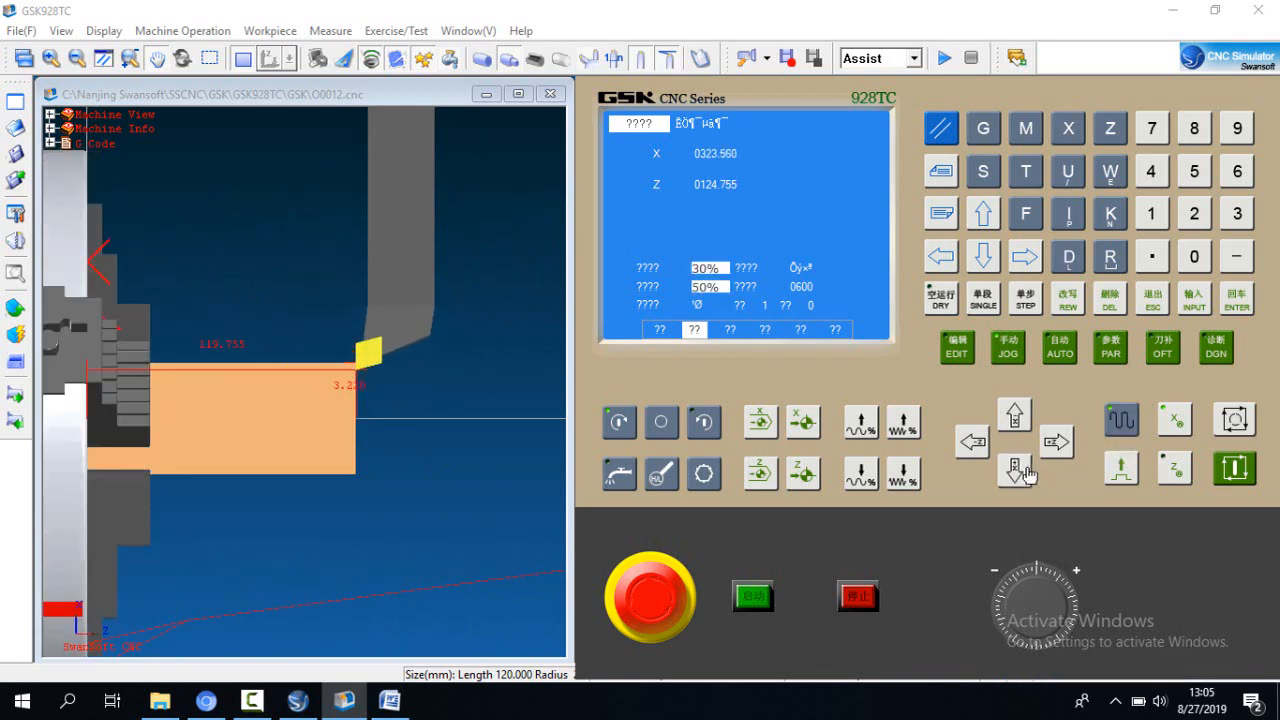
pyautogui.click(1026, 468)
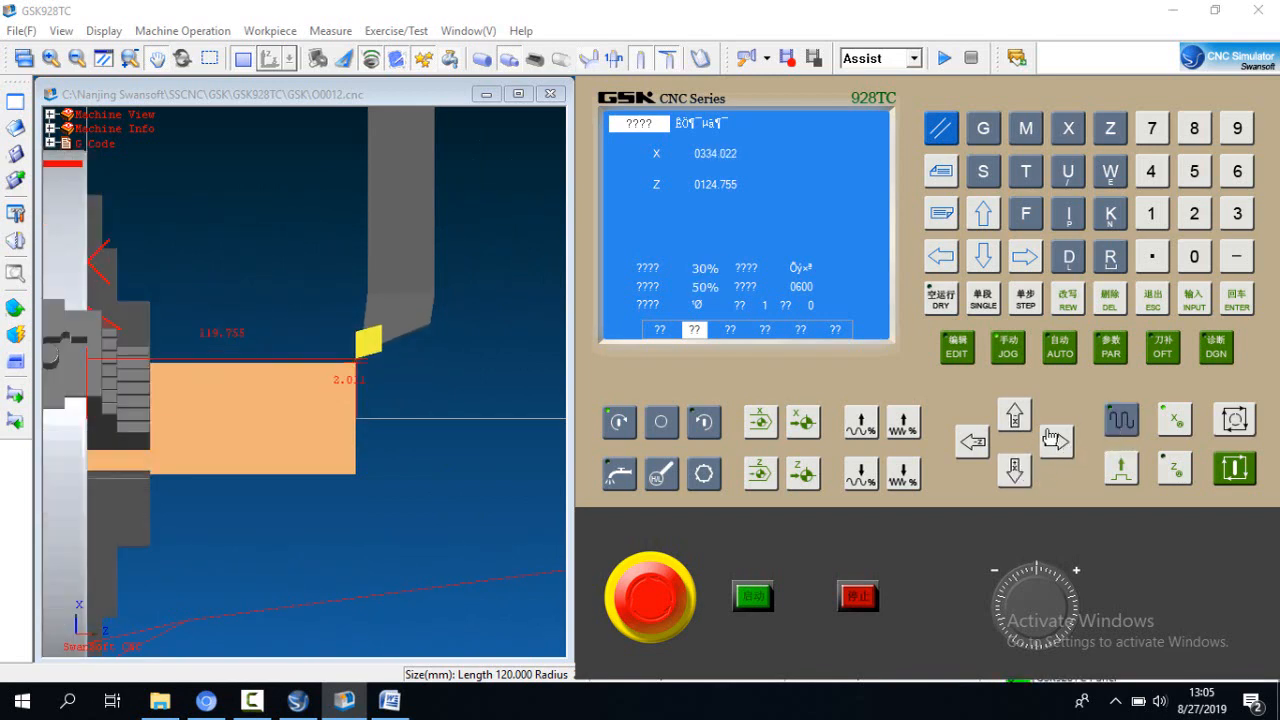
pyautogui.click(1016, 420)
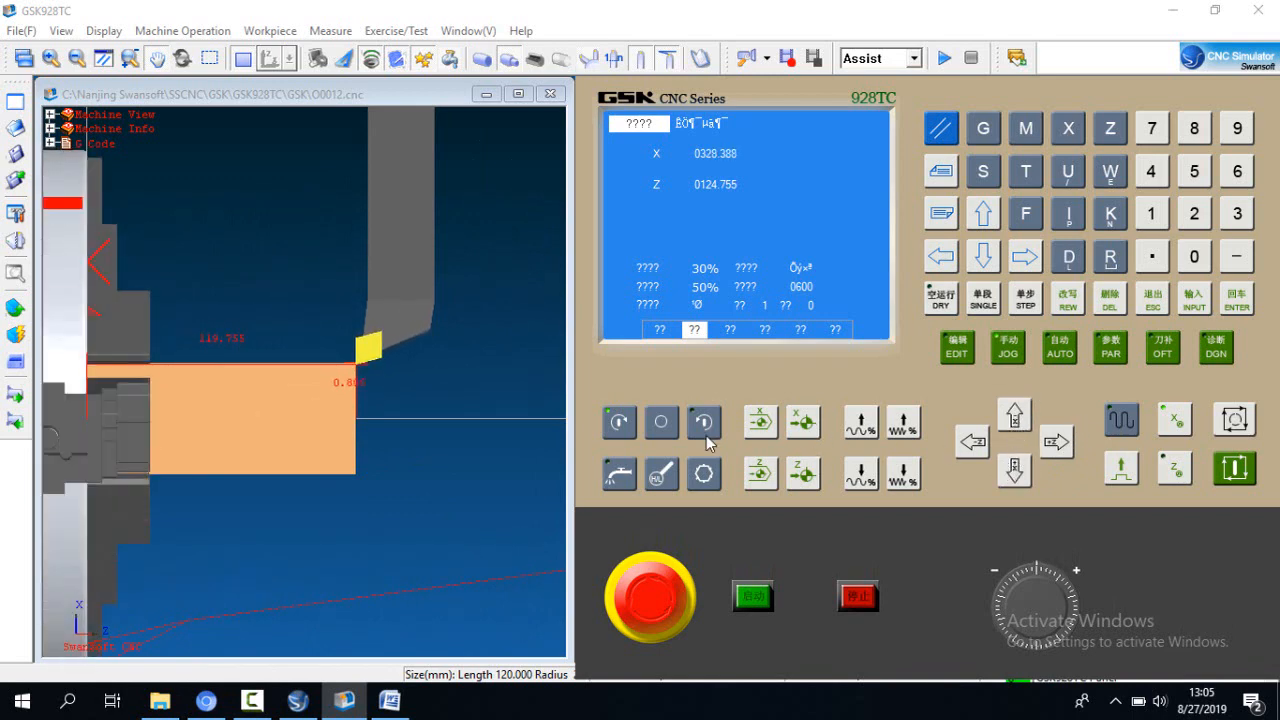
pyautogui.click(669, 424)
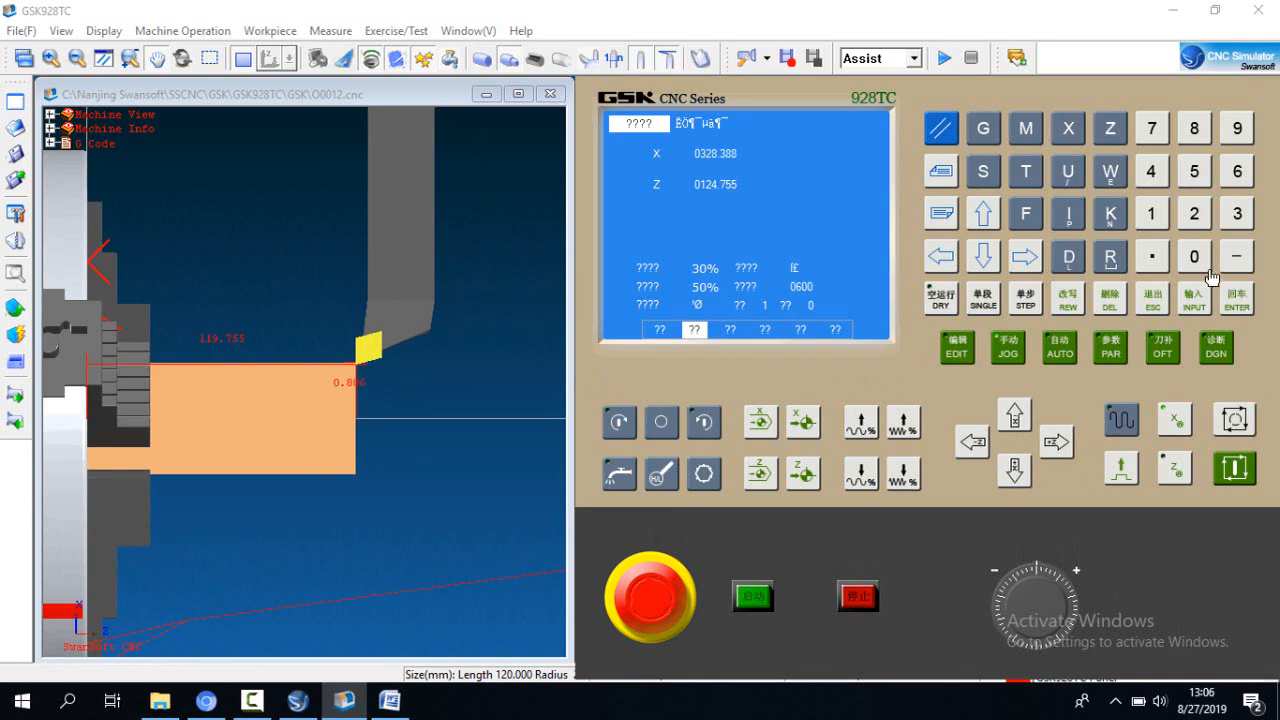
# Step: Set the work coordinate of the faced workpiece end to Z 0
pyautogui.click(1207, 312)
pyautogui.click(1110, 130)
pyautogui.click(1193, 258)
pyautogui.click(1237, 298)
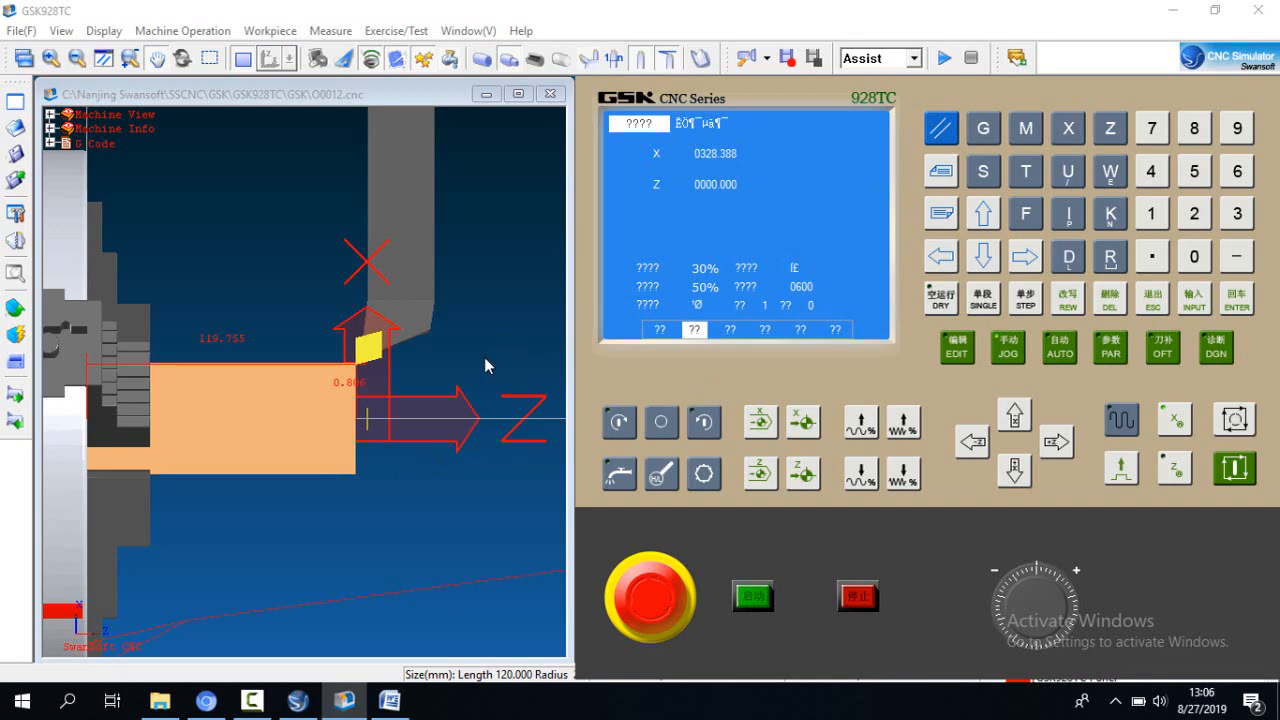
# Step: Restart the spindle forward, take a light trial cut along the workpiece's outer diameter, and jog the tool back to Z 0
pyautogui.click(622, 428)
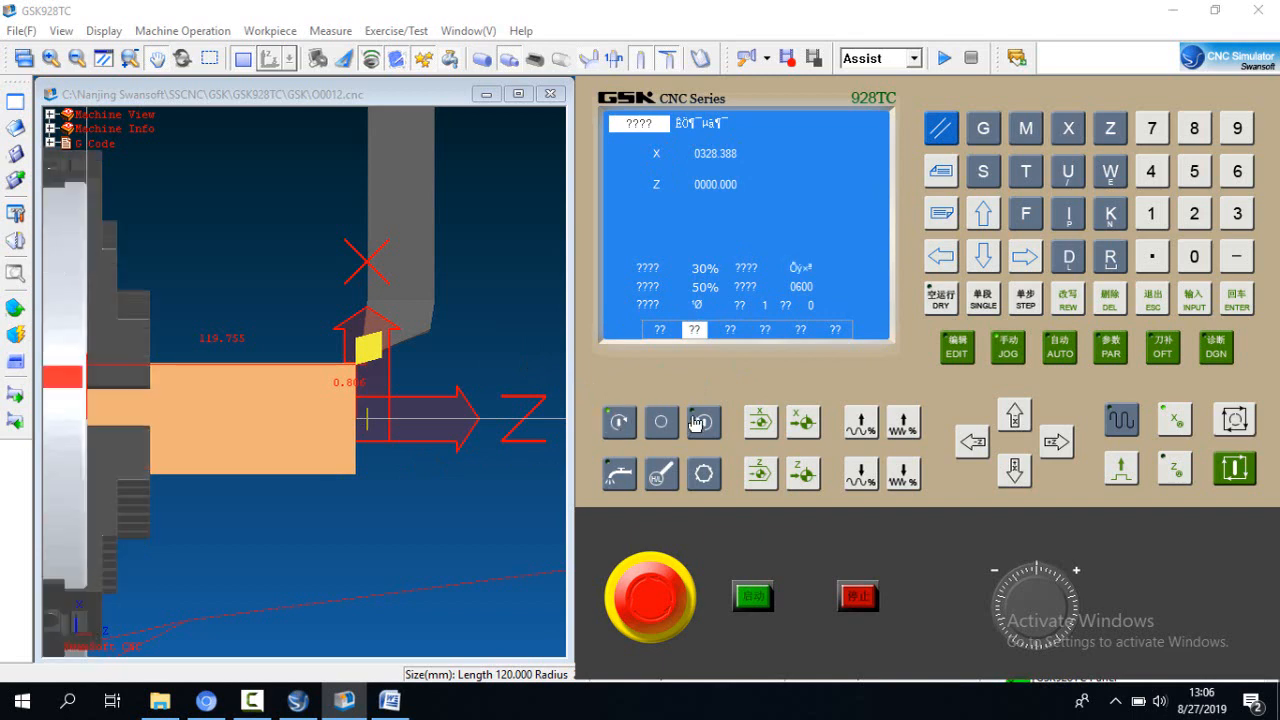
pyautogui.click(977, 445)
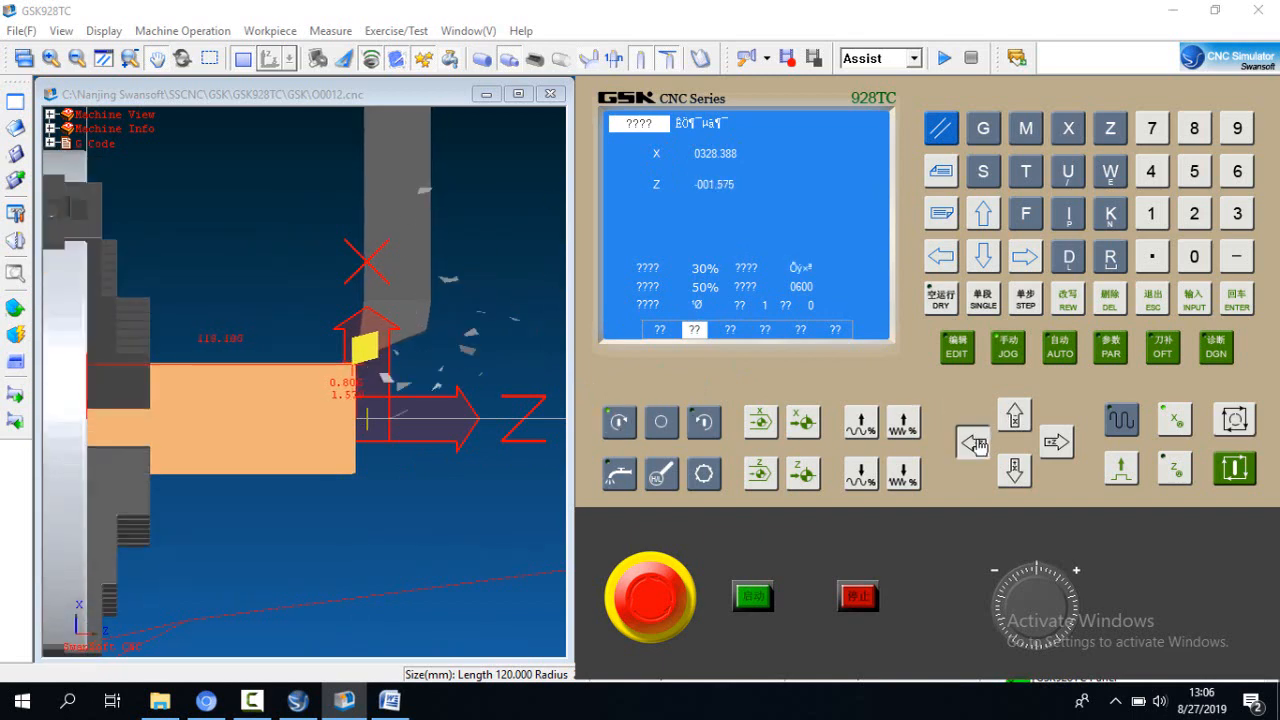
pyautogui.click(1053, 441)
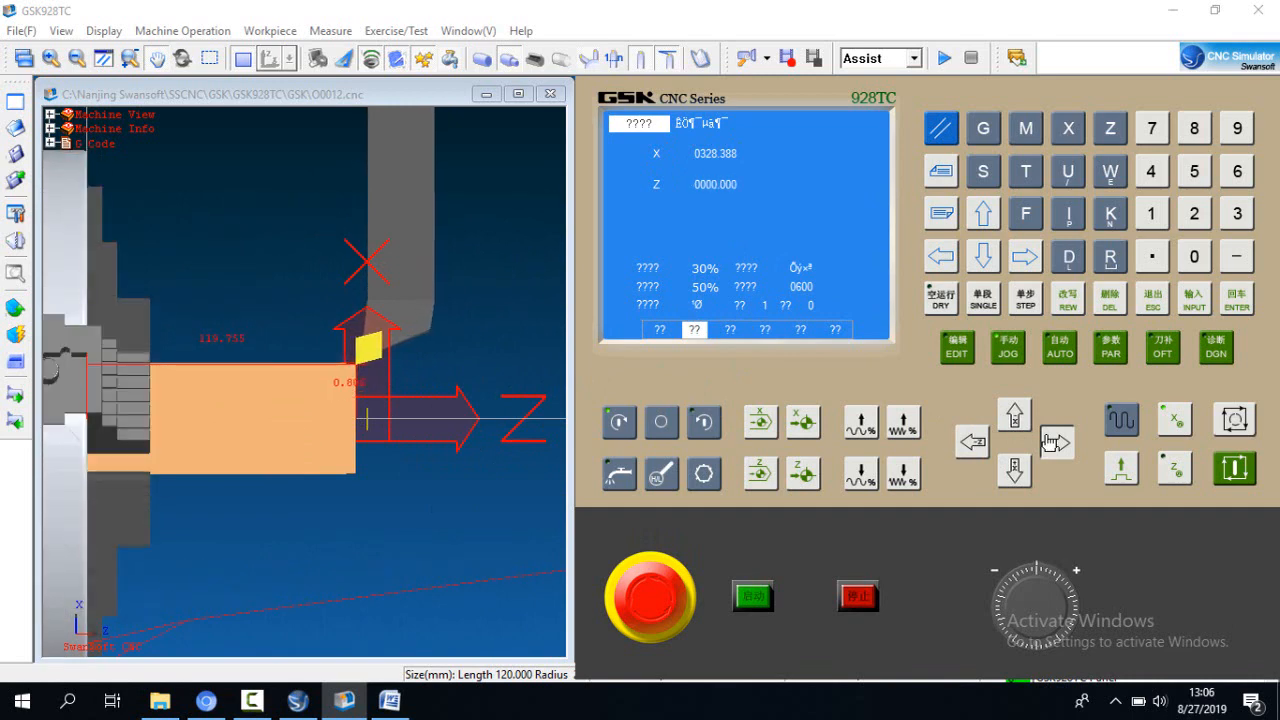
# Step: Stop the spindle, measure the diameter of the trial-cut section at the workpiece end, and exit measuring
pyautogui.click(677, 422)
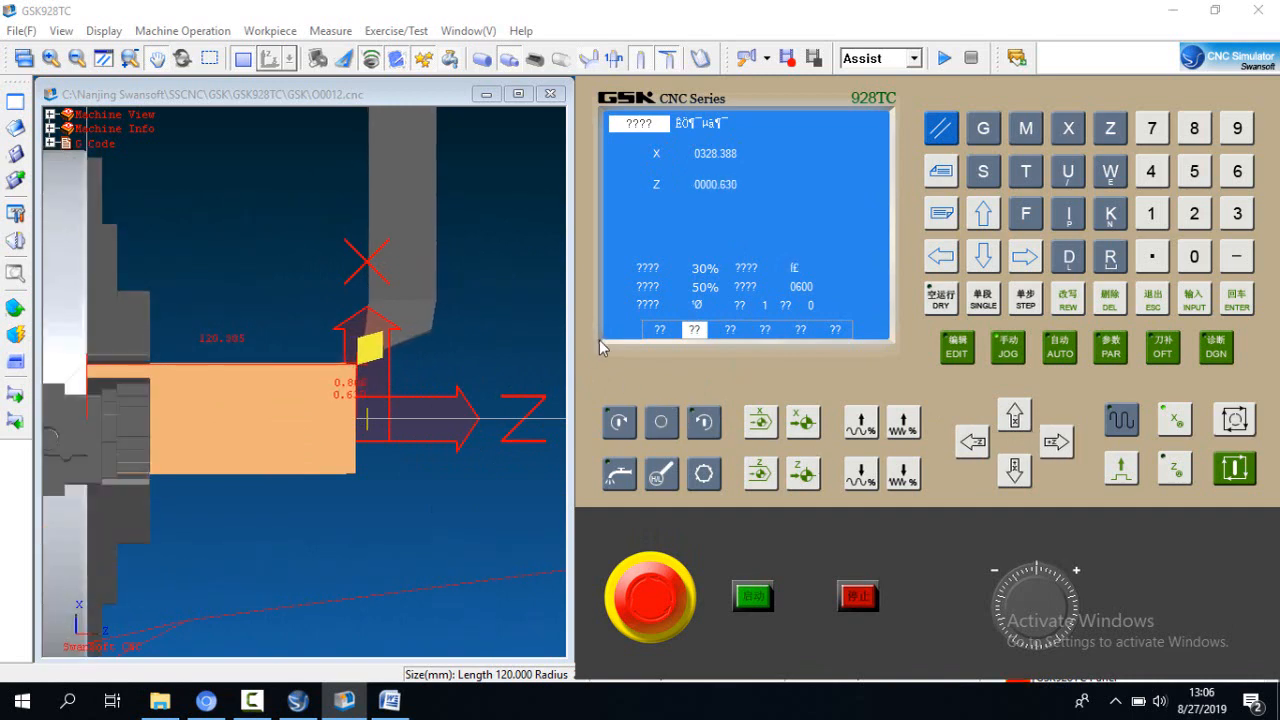
pyautogui.click(335, 32)
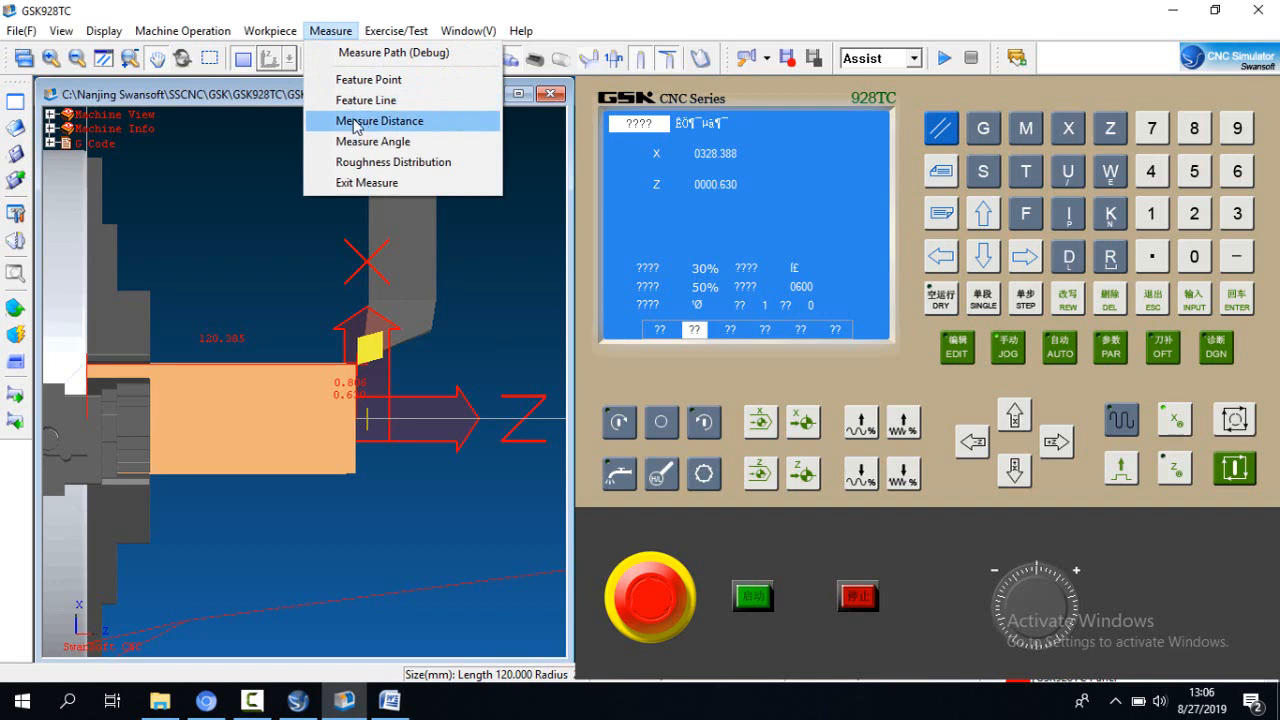
pyautogui.click(379, 121)
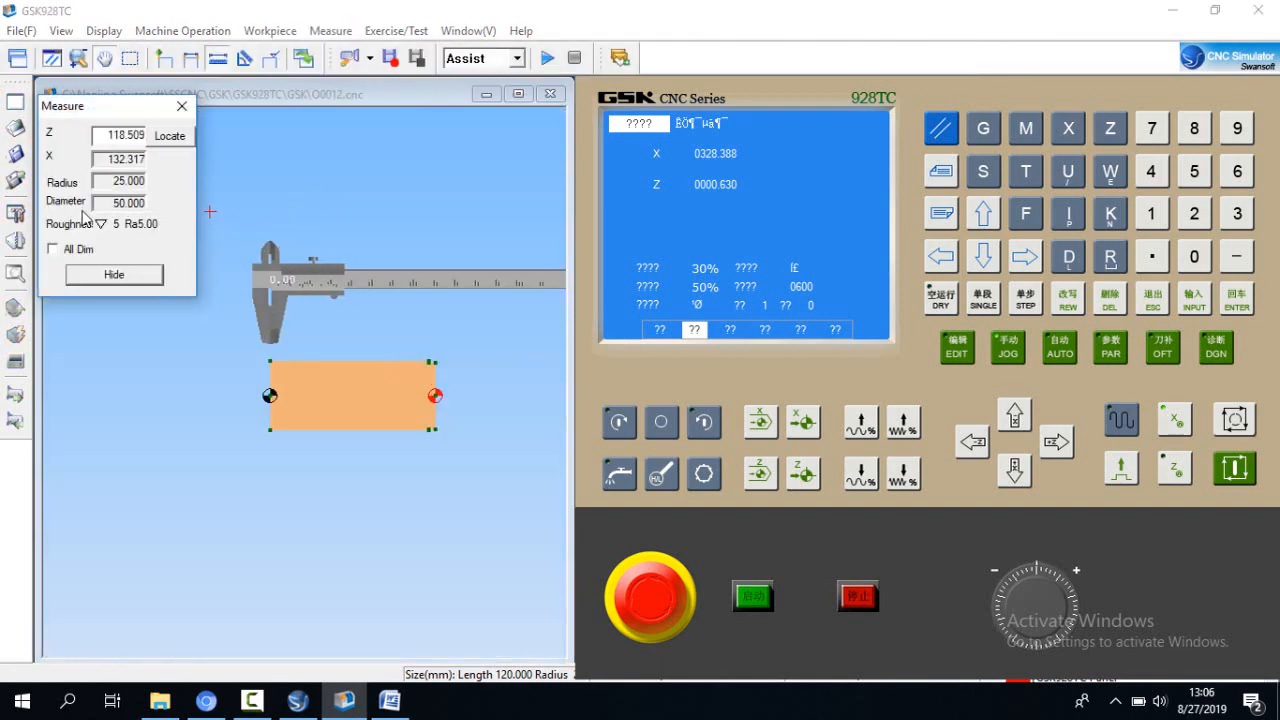
pyautogui.click(447, 388)
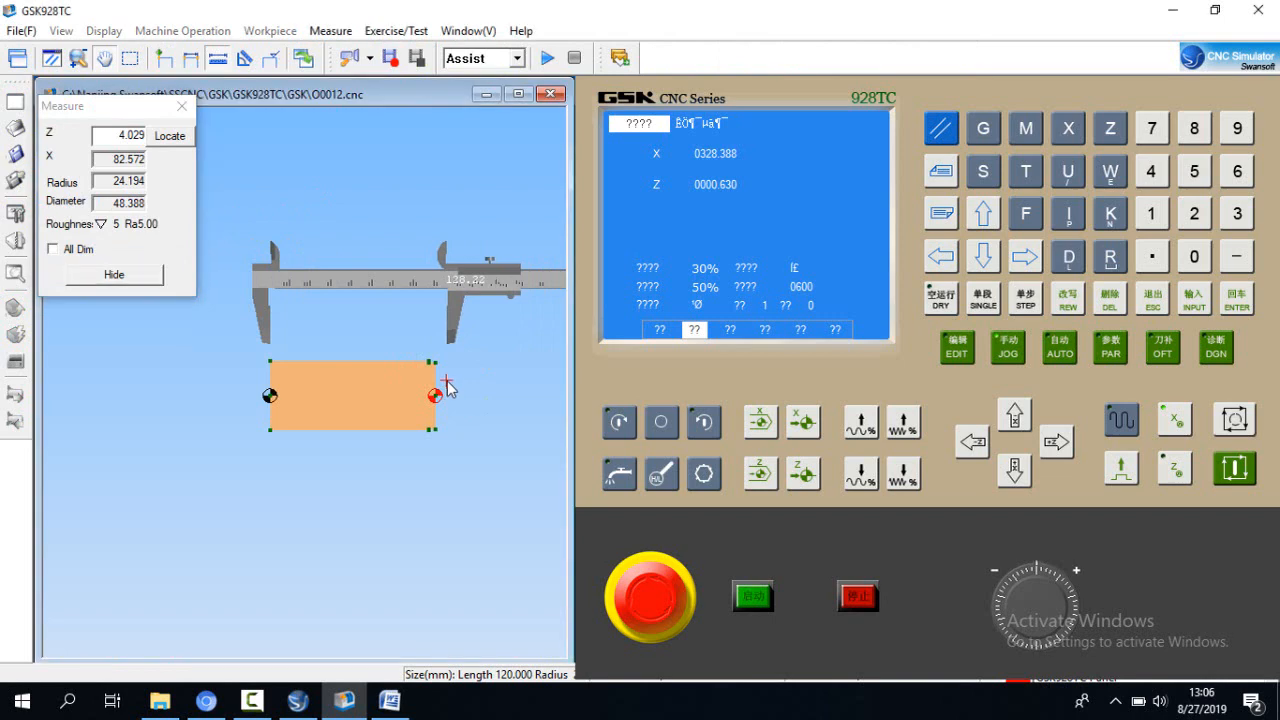
pyautogui.scroll(6, 443, 371)
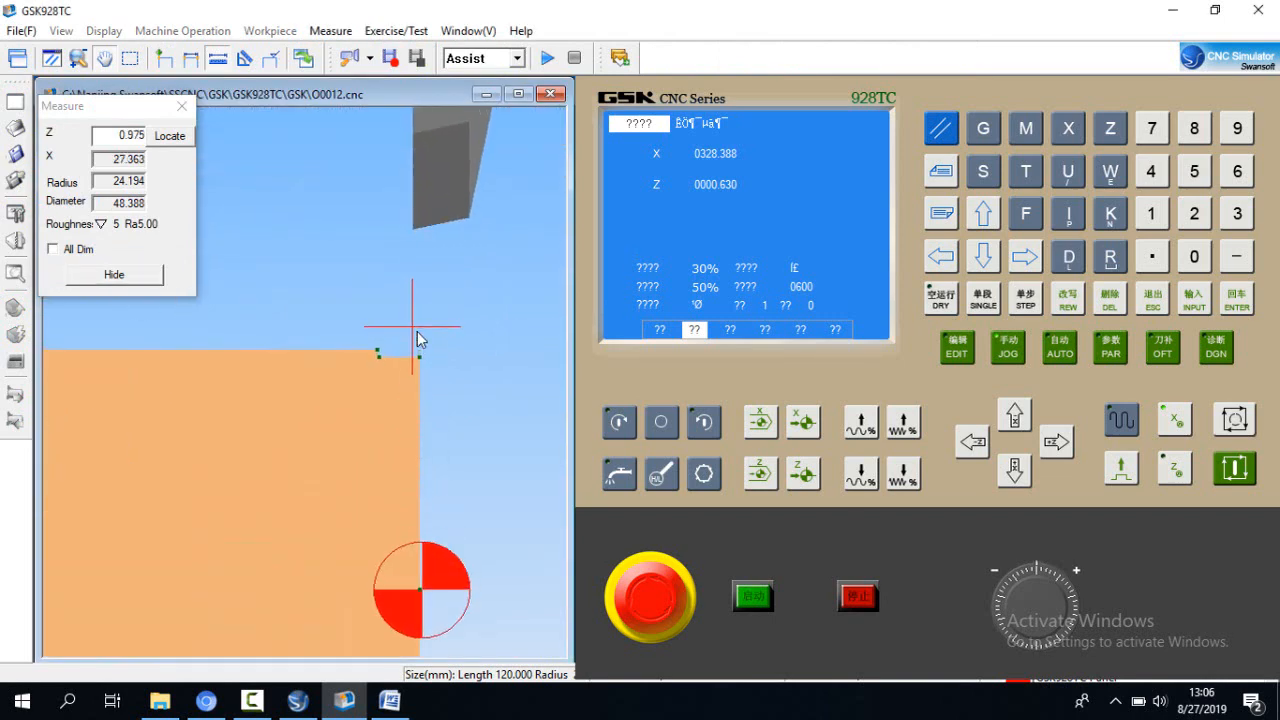
pyautogui.scroll(3, 417, 332)
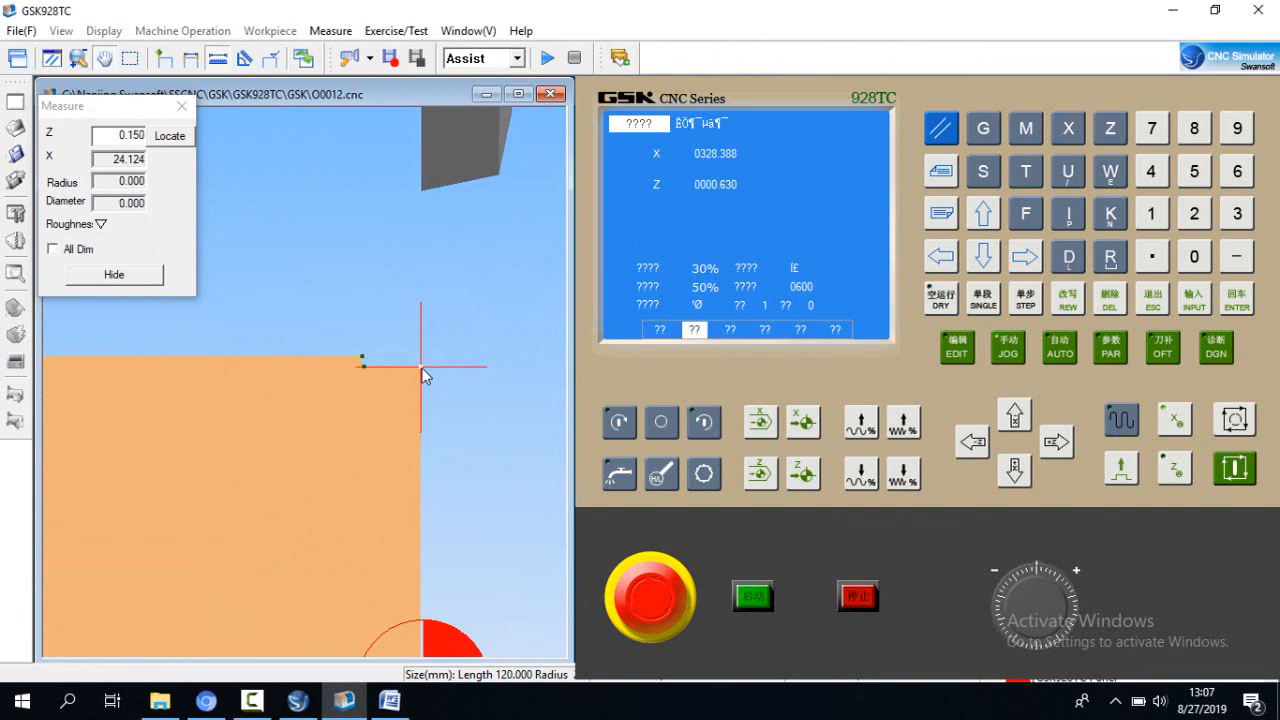
pyautogui.click(418, 376)
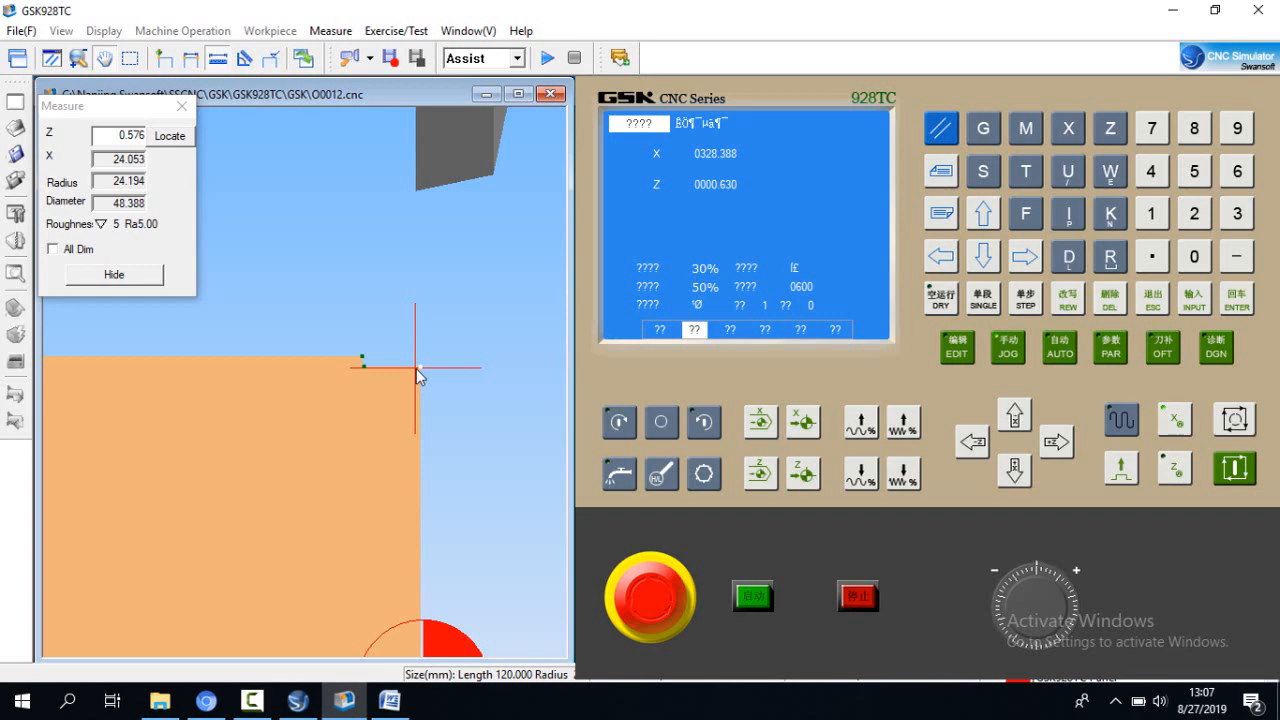
pyautogui.click(362, 361)
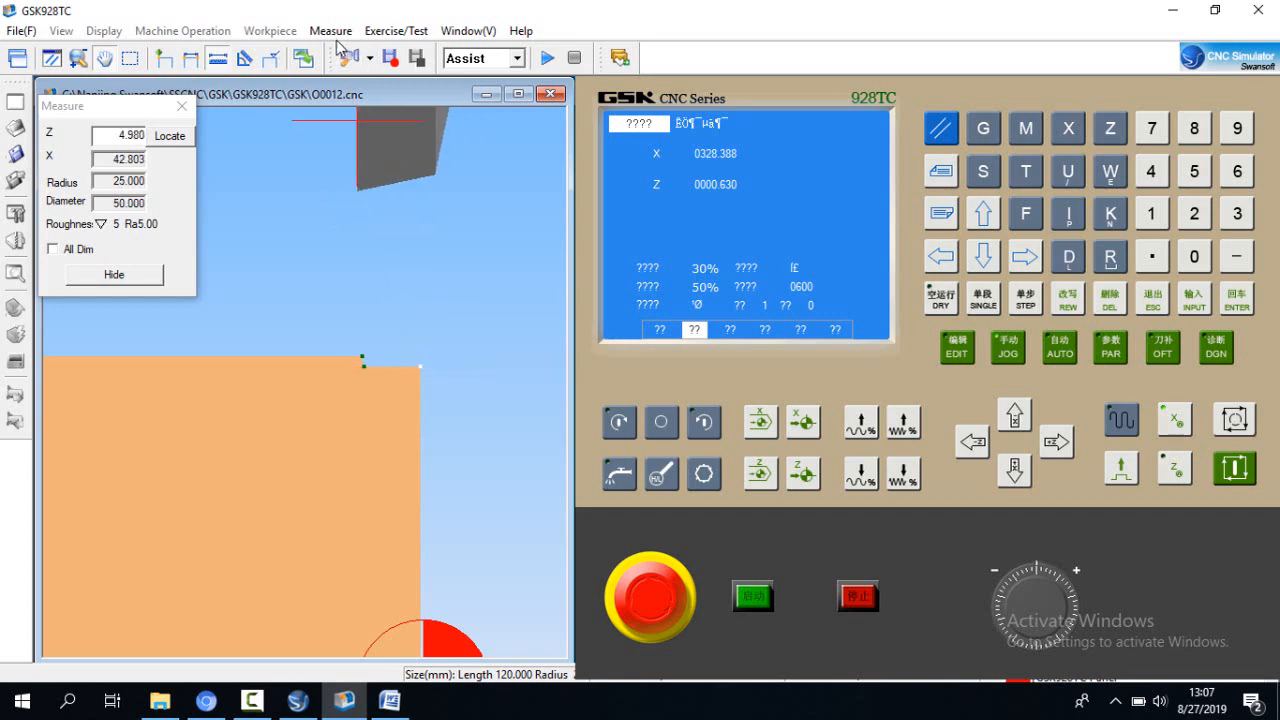
pyautogui.click(334, 31)
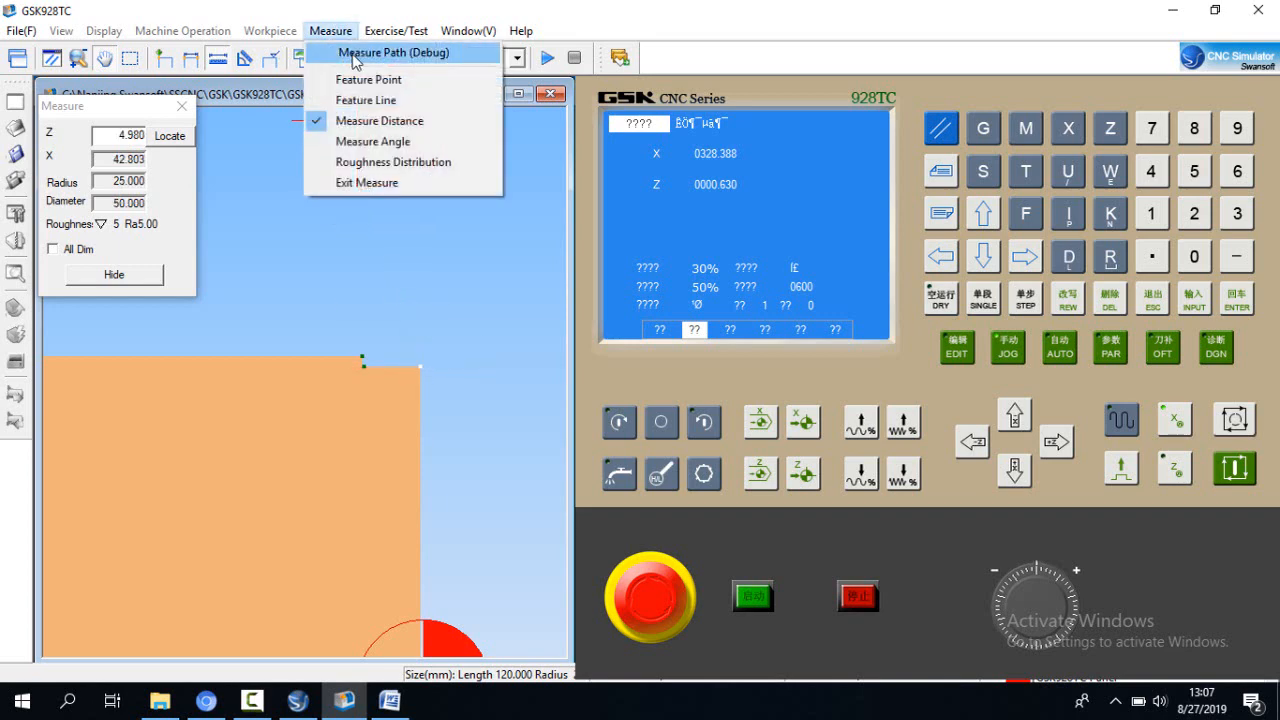
pyautogui.click(423, 372)
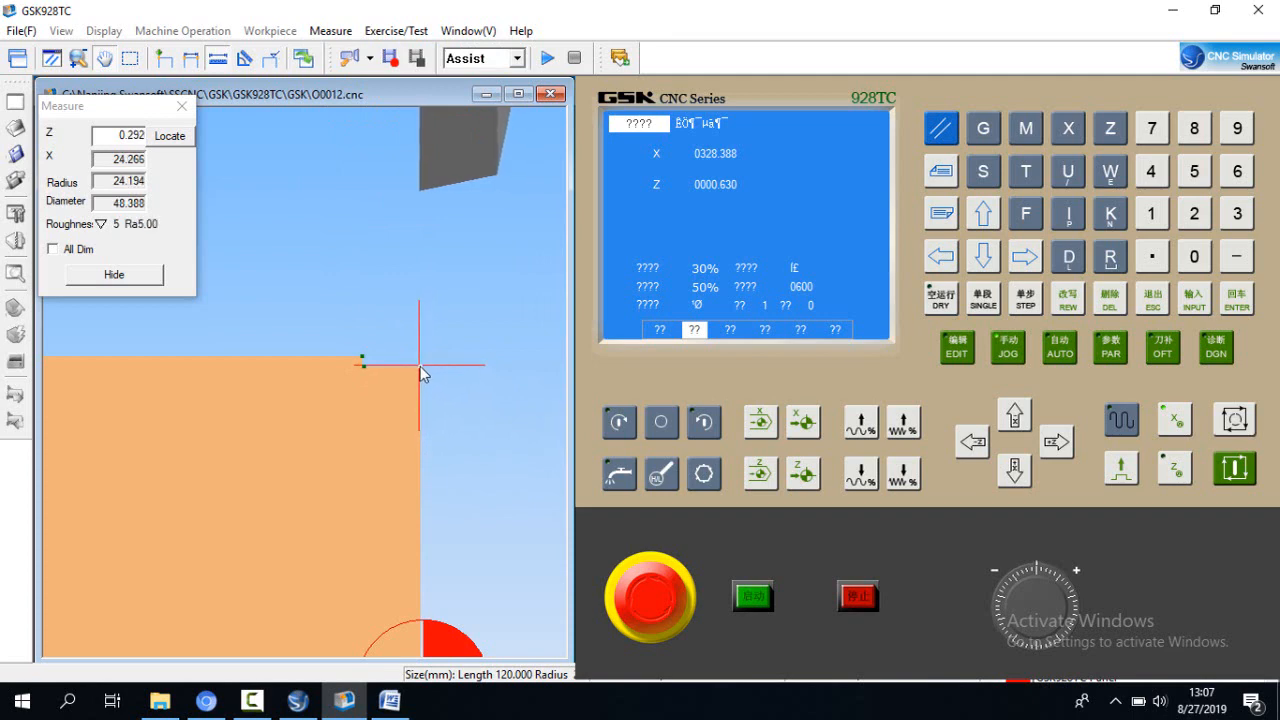
pyautogui.click(330, 30)
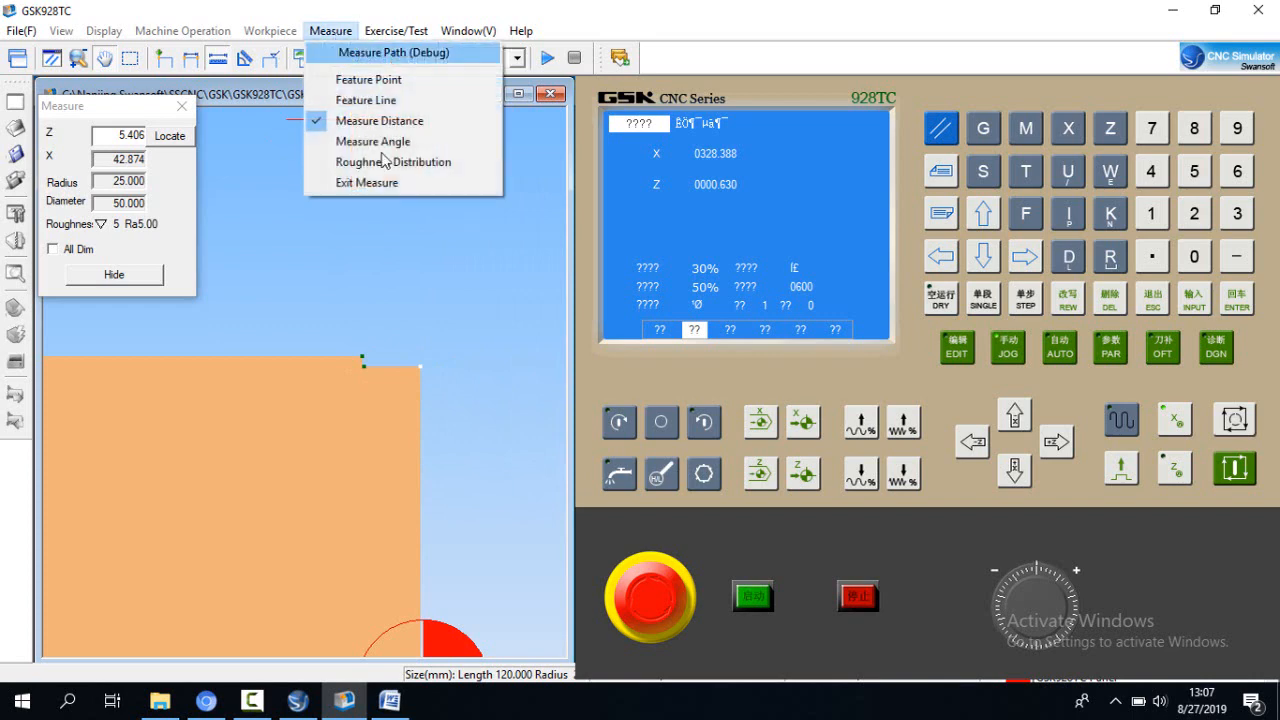
pyautogui.click(368, 183)
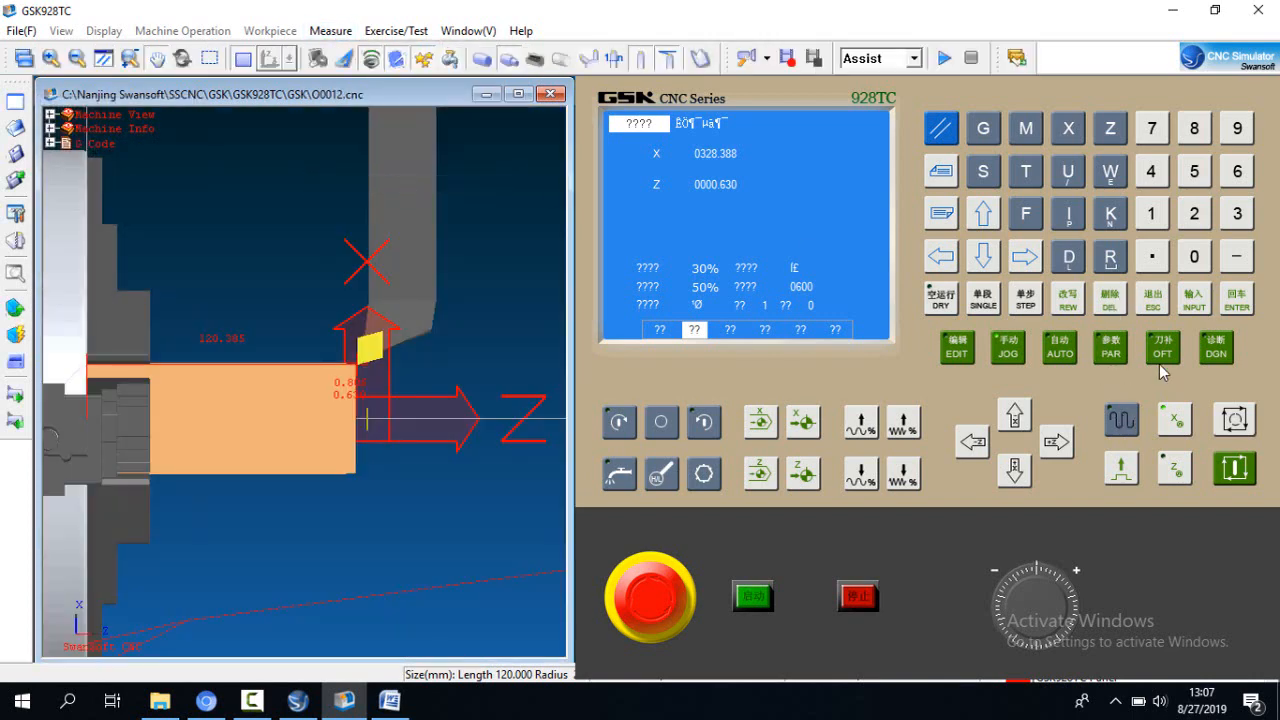
# Step: Set the X work coordinate of the current tool position to the measured diameter, 48.388
pyautogui.click(1198, 310)
pyautogui.click(1067, 128)
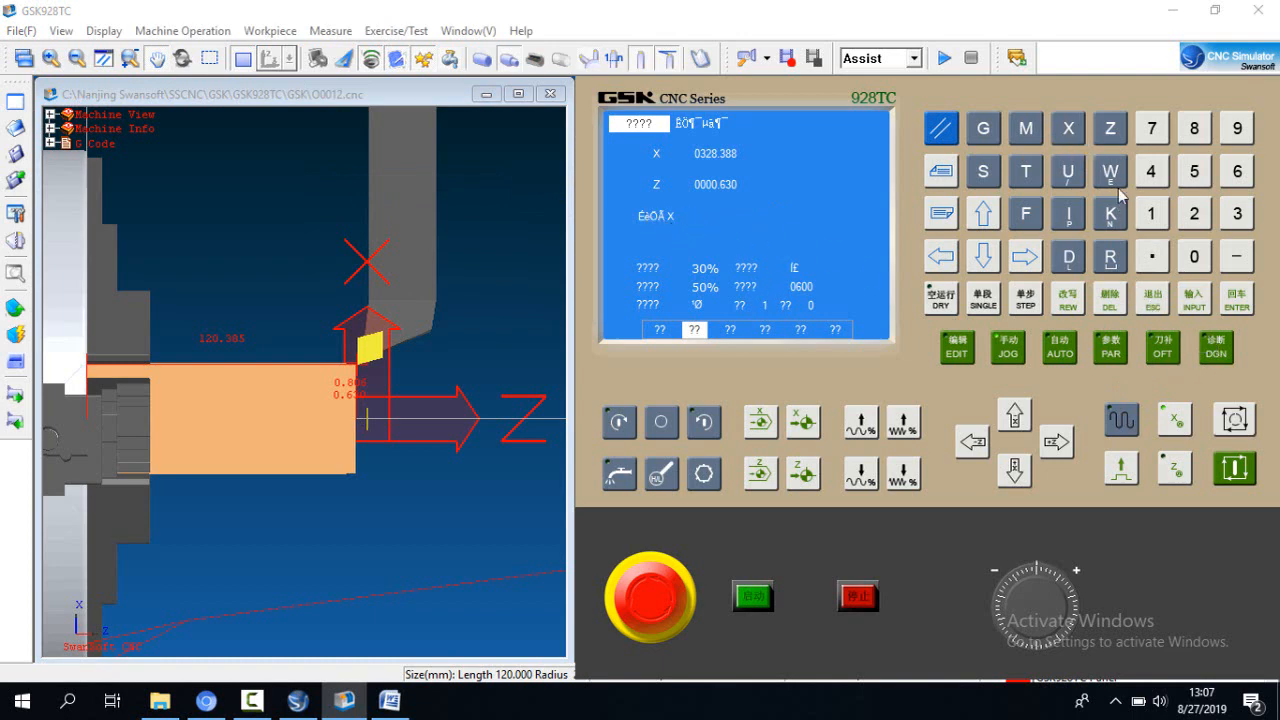
pyautogui.click(1149, 178)
pyautogui.click(1196, 136)
pyautogui.click(1157, 259)
pyautogui.click(1237, 214)
pyautogui.click(1195, 140)
pyautogui.click(1237, 300)
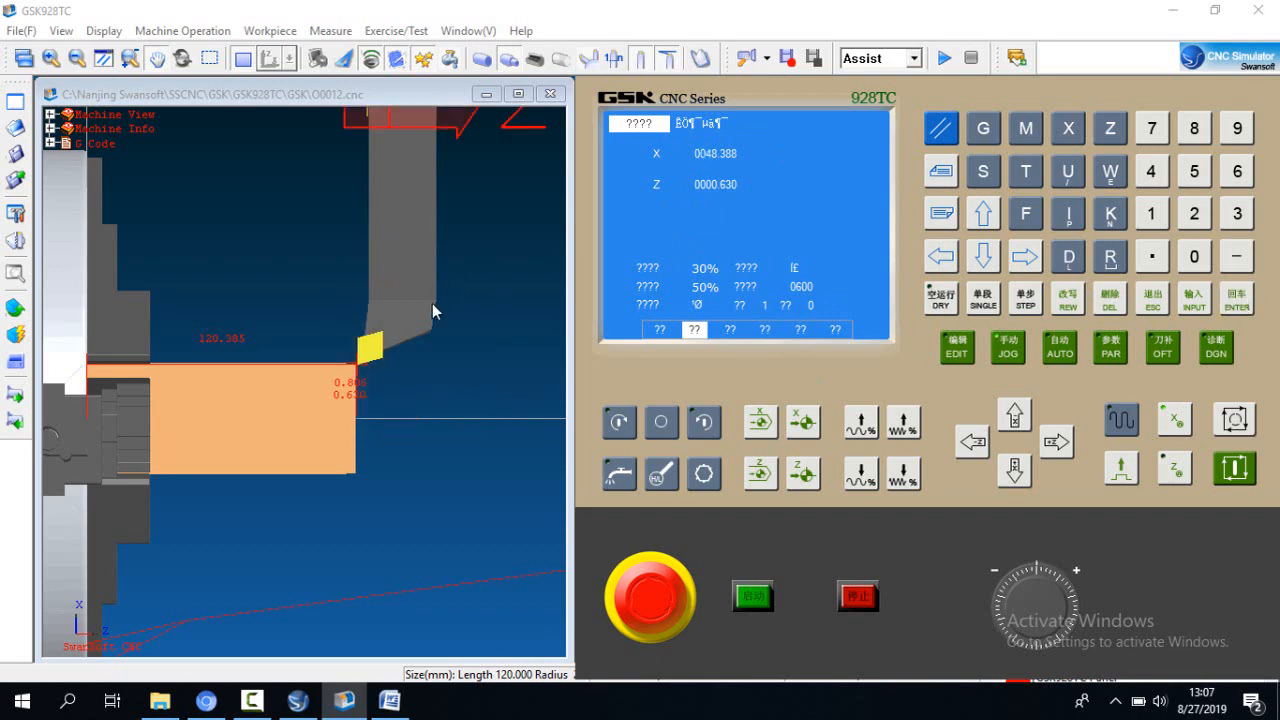
# Step: Move the tool to X 0, bringing its tip to the workpiece centreline
pyautogui.scroll(4, 420, 333)
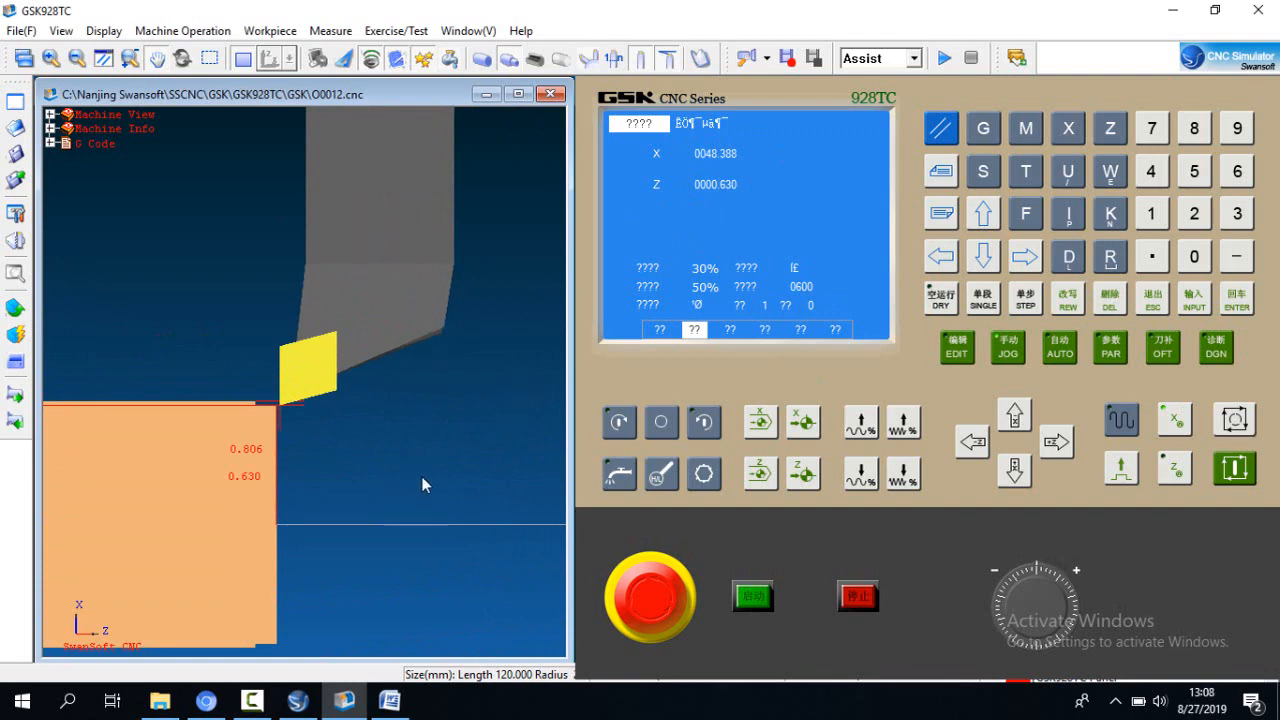
pyautogui.scroll(1, 288, 433)
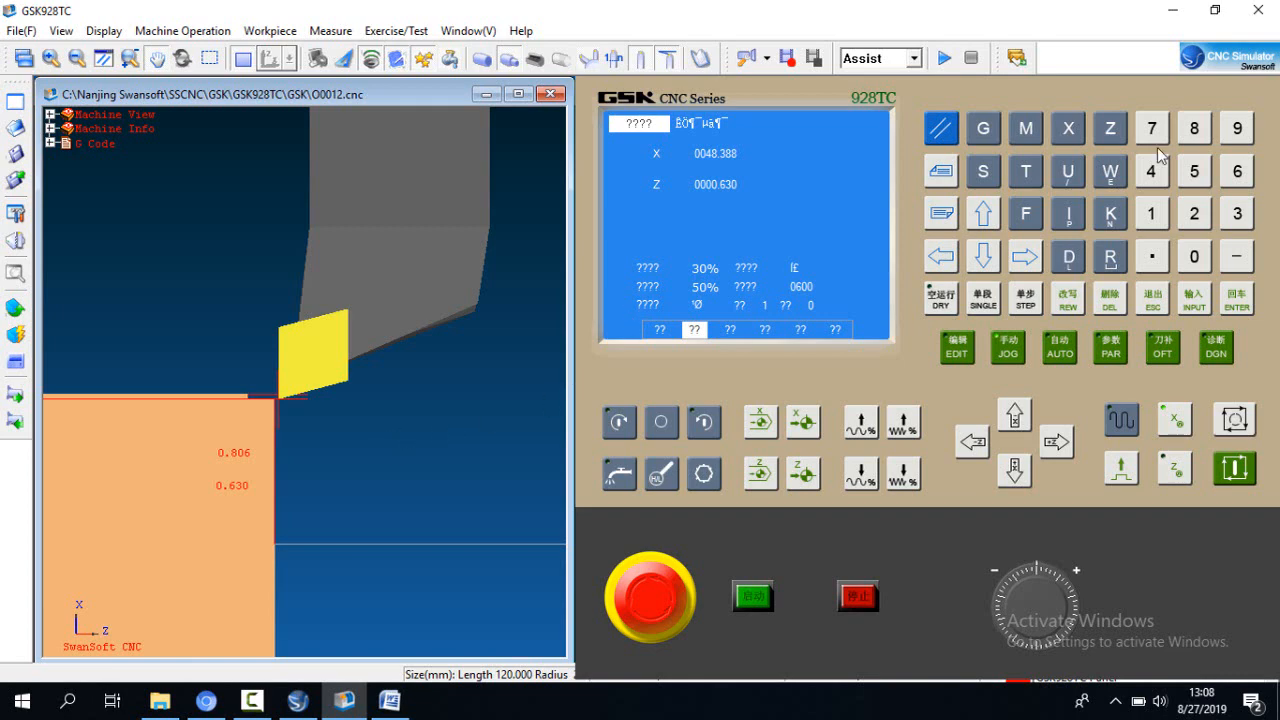
pyautogui.click(1068, 130)
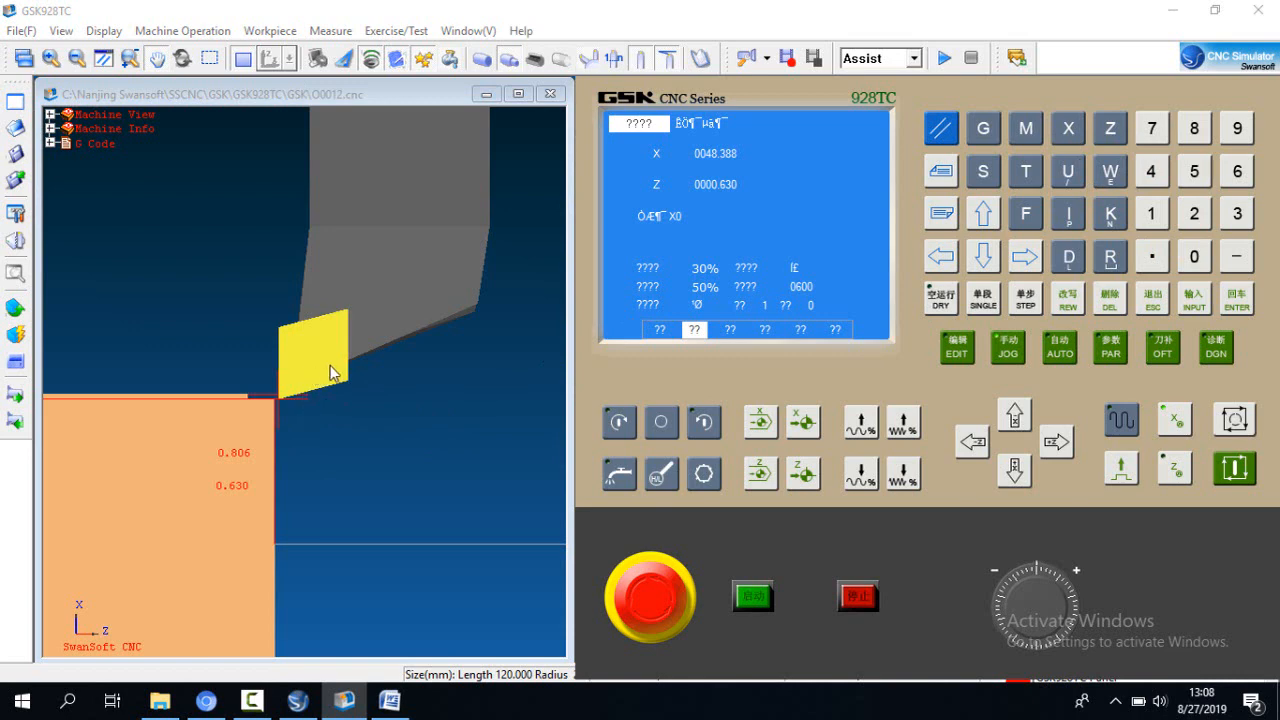
pyautogui.click(1238, 300)
pyautogui.click(1239, 470)
pyautogui.click(282, 575)
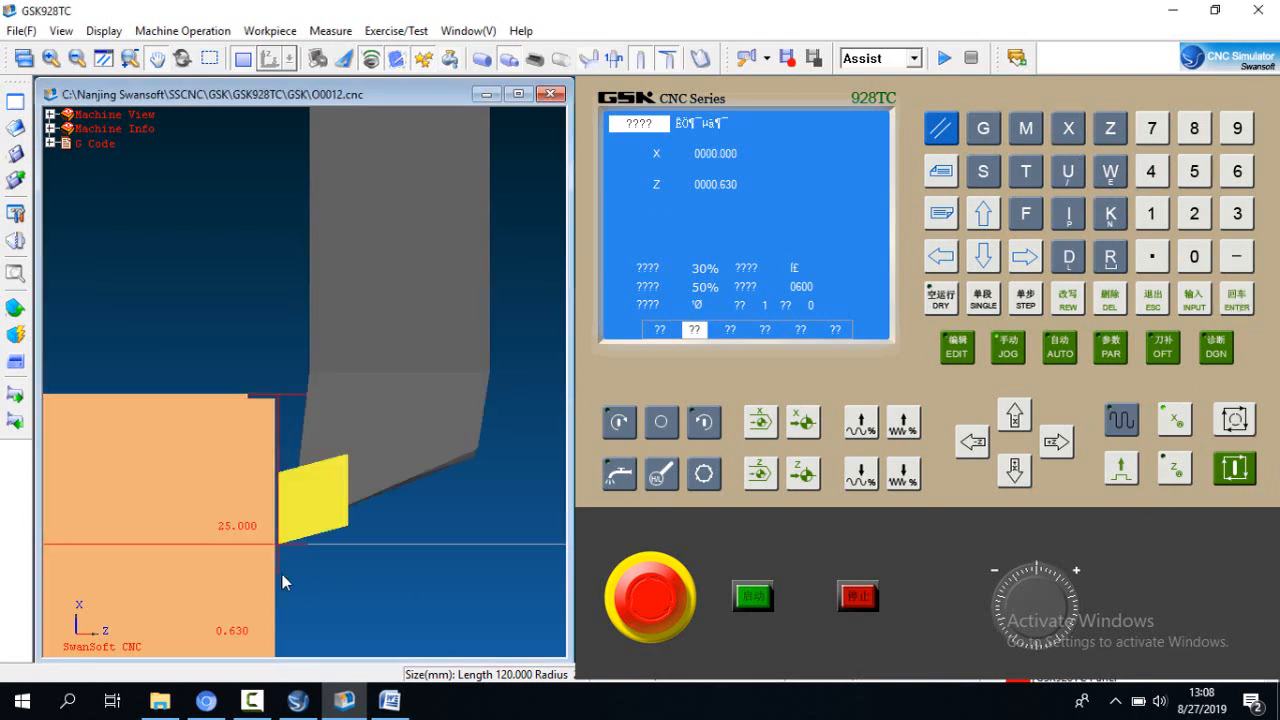
# Step: Move the tool tip to Z 0 so it touches the faced end of the workpiece
pyautogui.scroll(10, 206, 537)
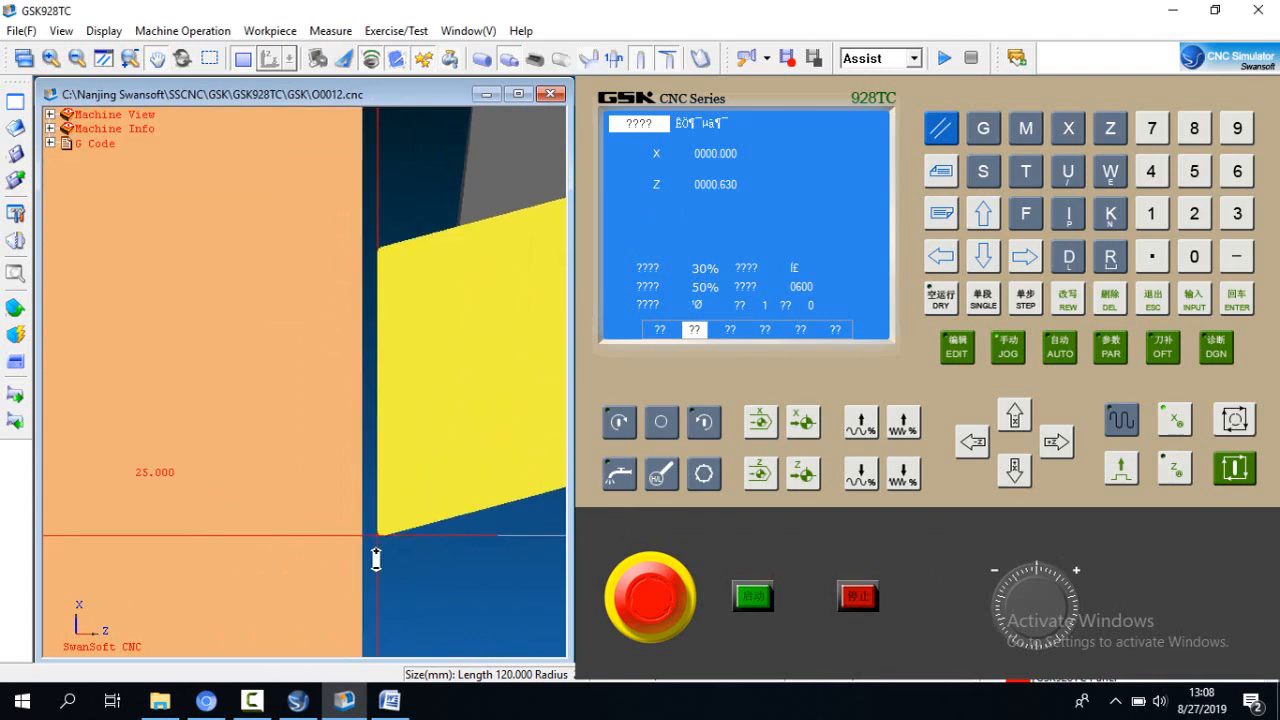
pyautogui.scroll(3, 376, 558)
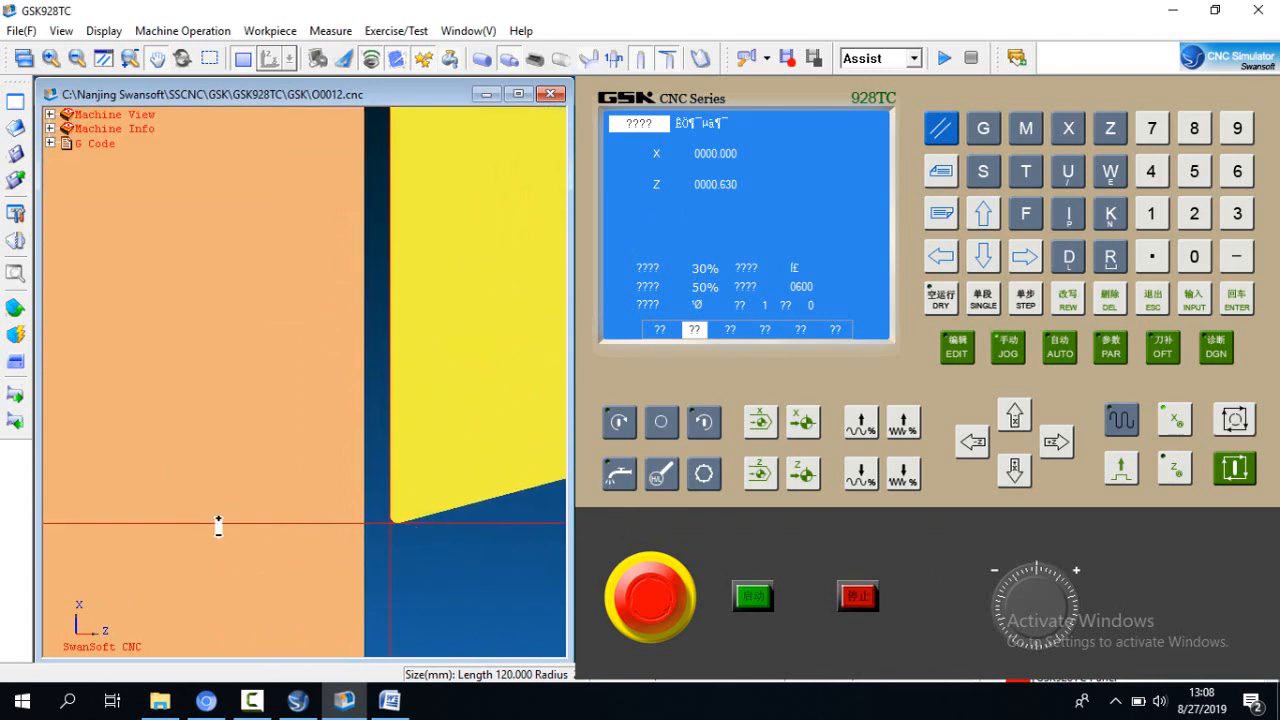
pyautogui.scroll(-2, 217, 518)
pyautogui.scroll(-2, 317, 538)
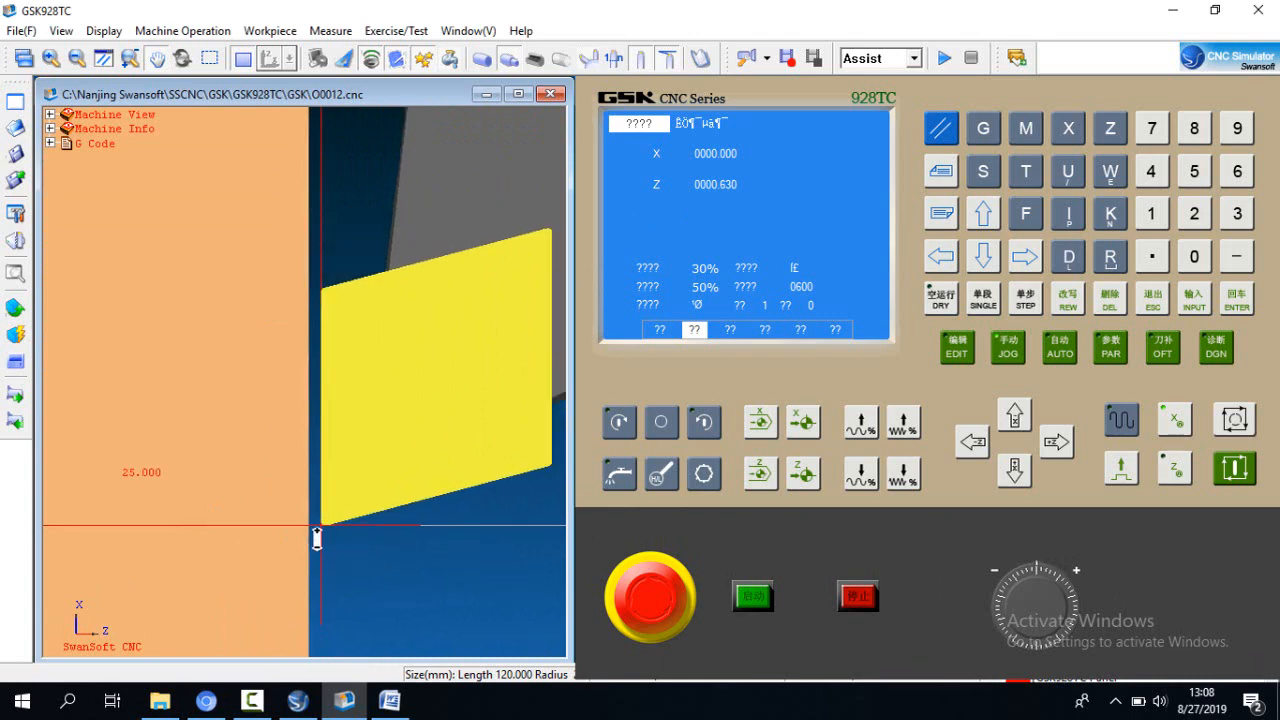
pyautogui.scroll(-1, 323, 541)
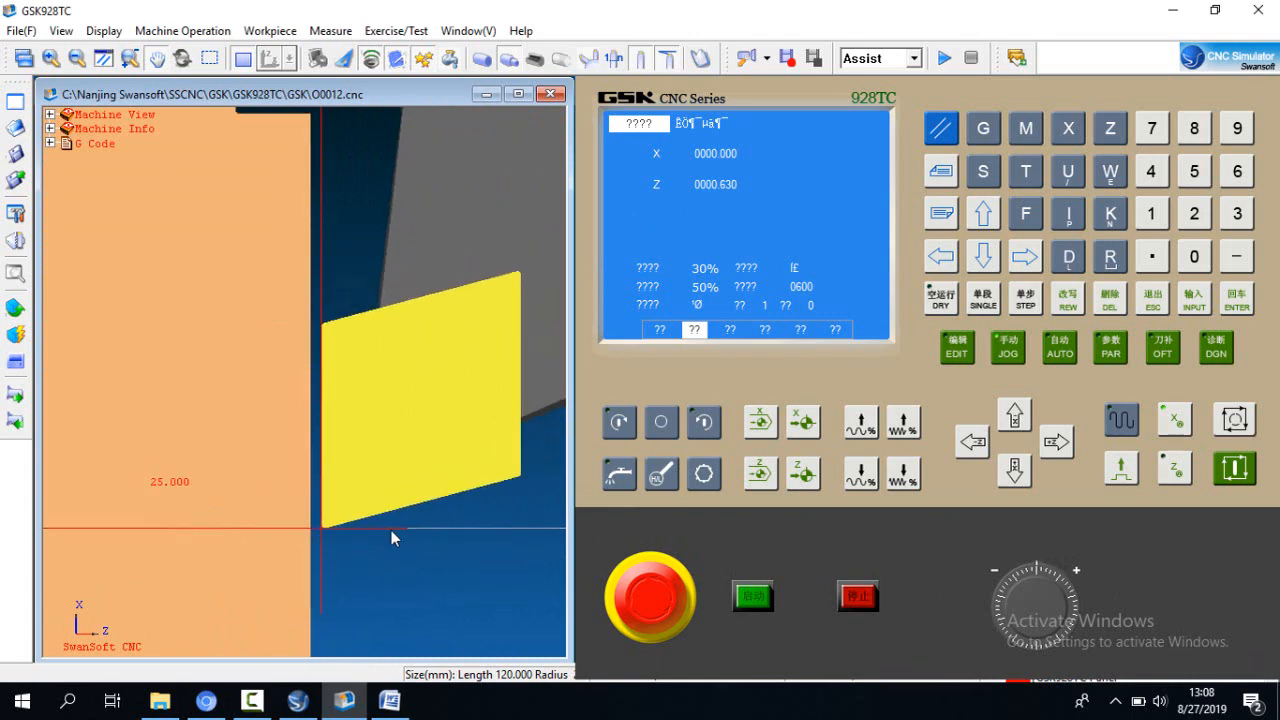
pyautogui.click(1112, 136)
pyautogui.click(1194, 257)
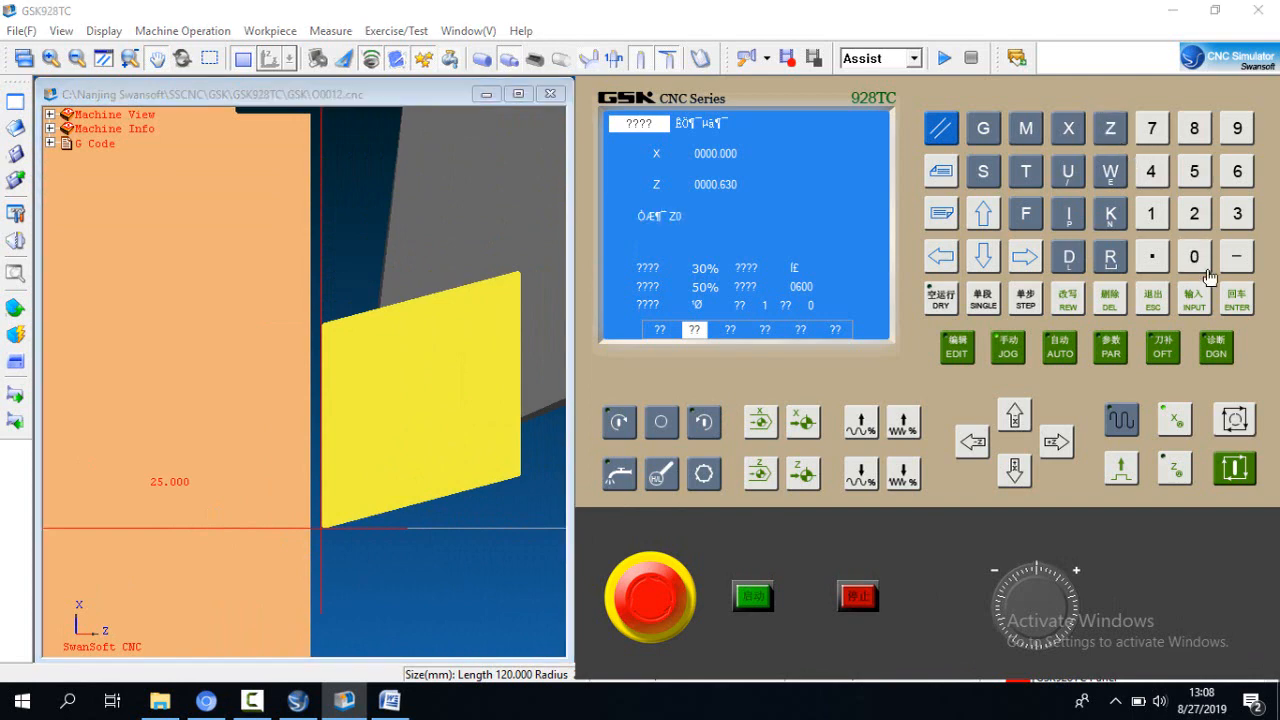
pyautogui.click(1236, 302)
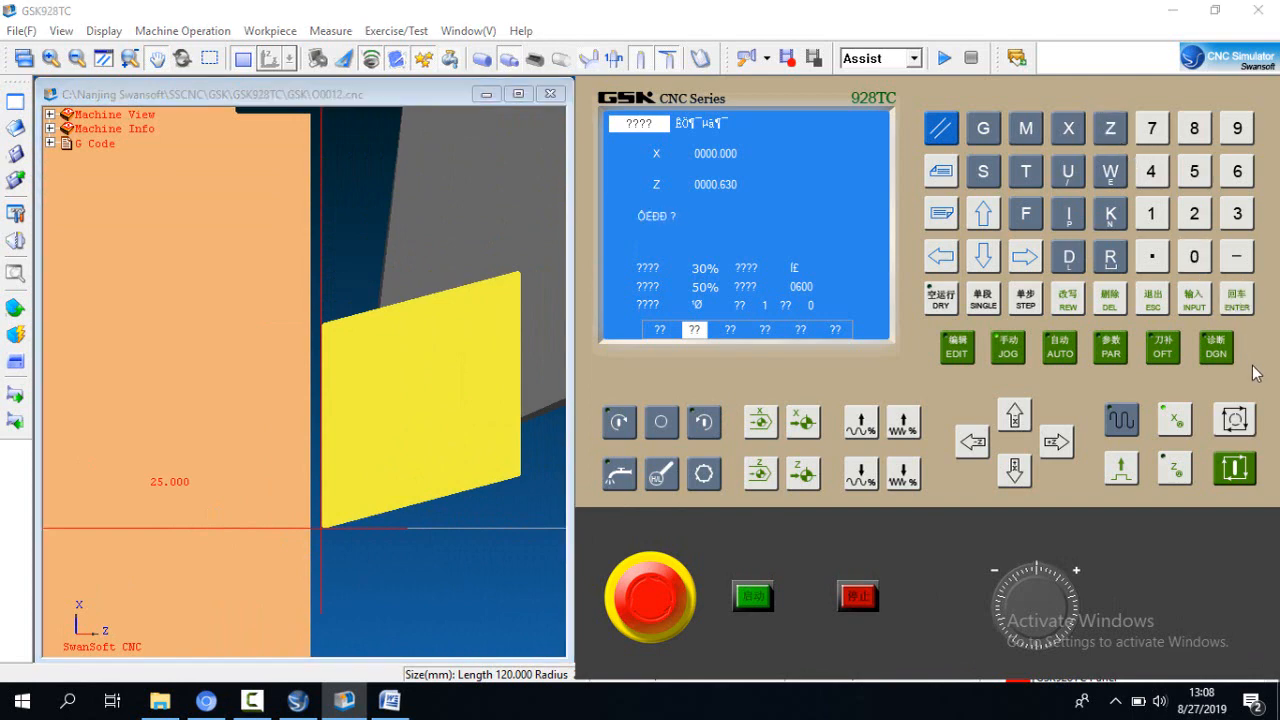
pyautogui.click(1238, 470)
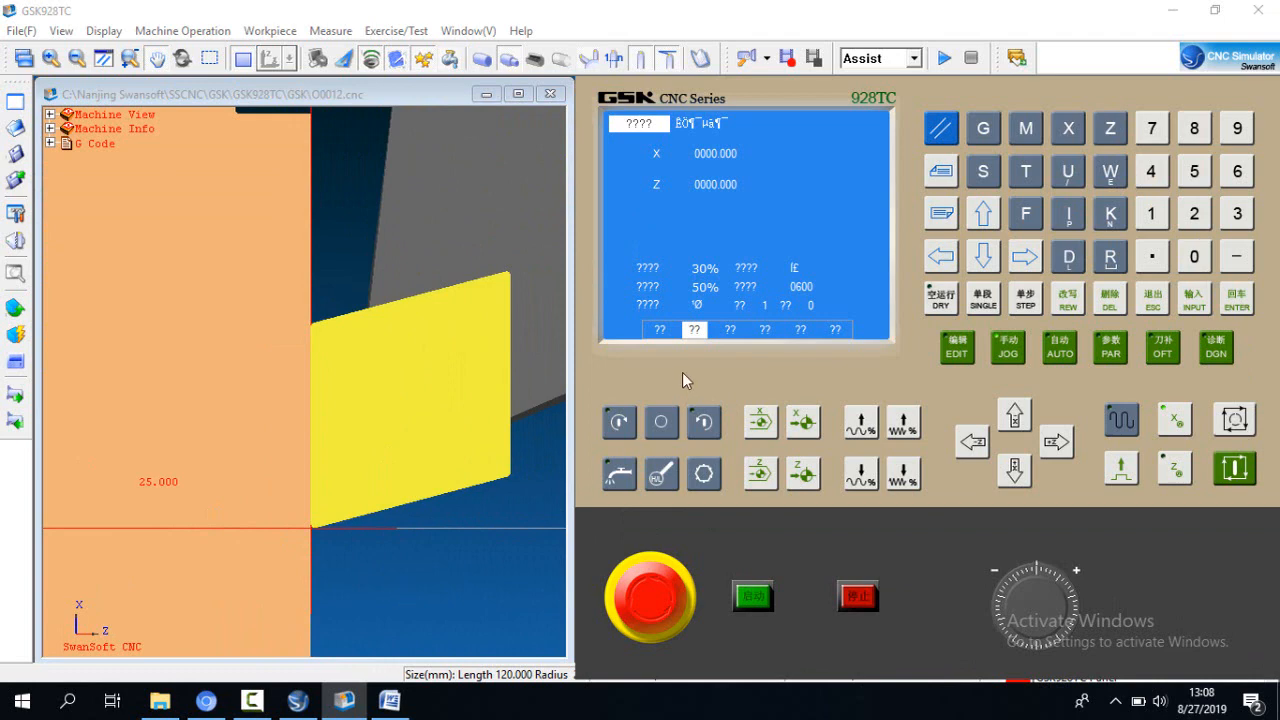
# Step: Retract the tool from the workpiece face to Z 4
pyautogui.moveTo(405, 356); pyautogui.dragTo(398, 405, button='middle')
pyautogui.moveTo(356, 304); pyautogui.dragTo(423, 447, button='middle')
pyautogui.scroll(2, 386, 425)
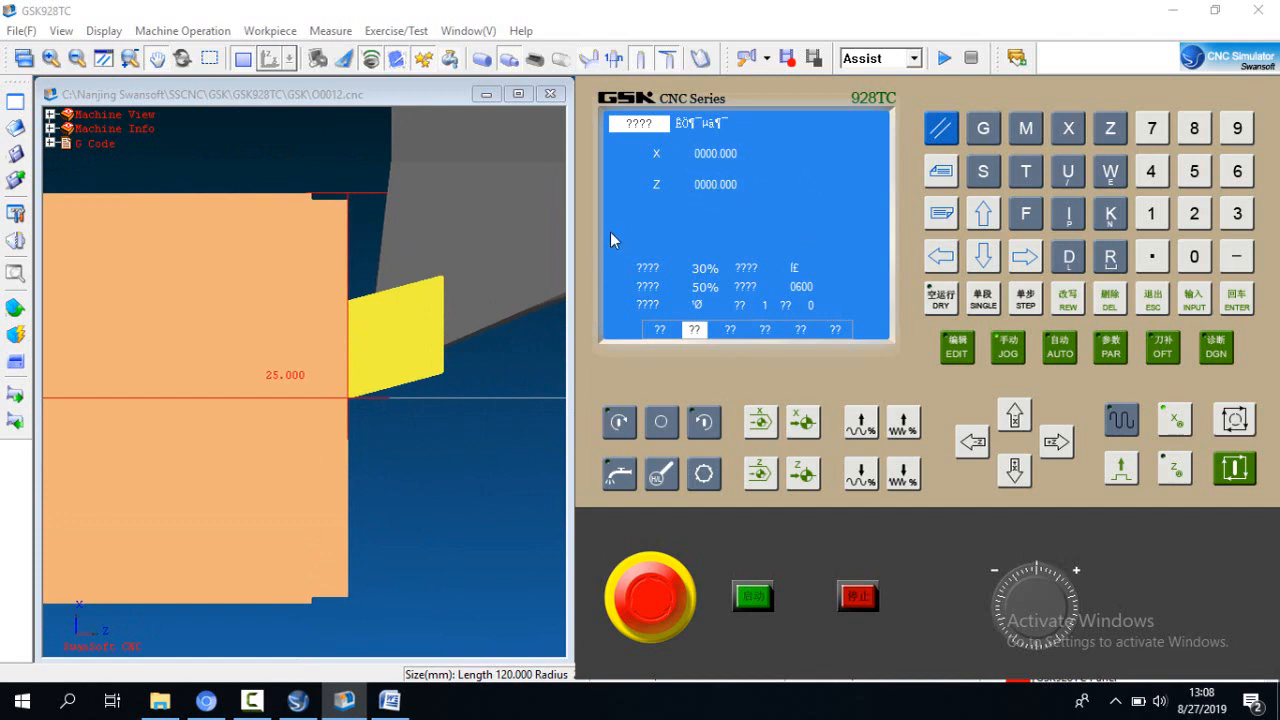
pyautogui.click(1111, 133)
pyautogui.click(1151, 172)
pyautogui.click(1239, 313)
pyautogui.click(1235, 467)
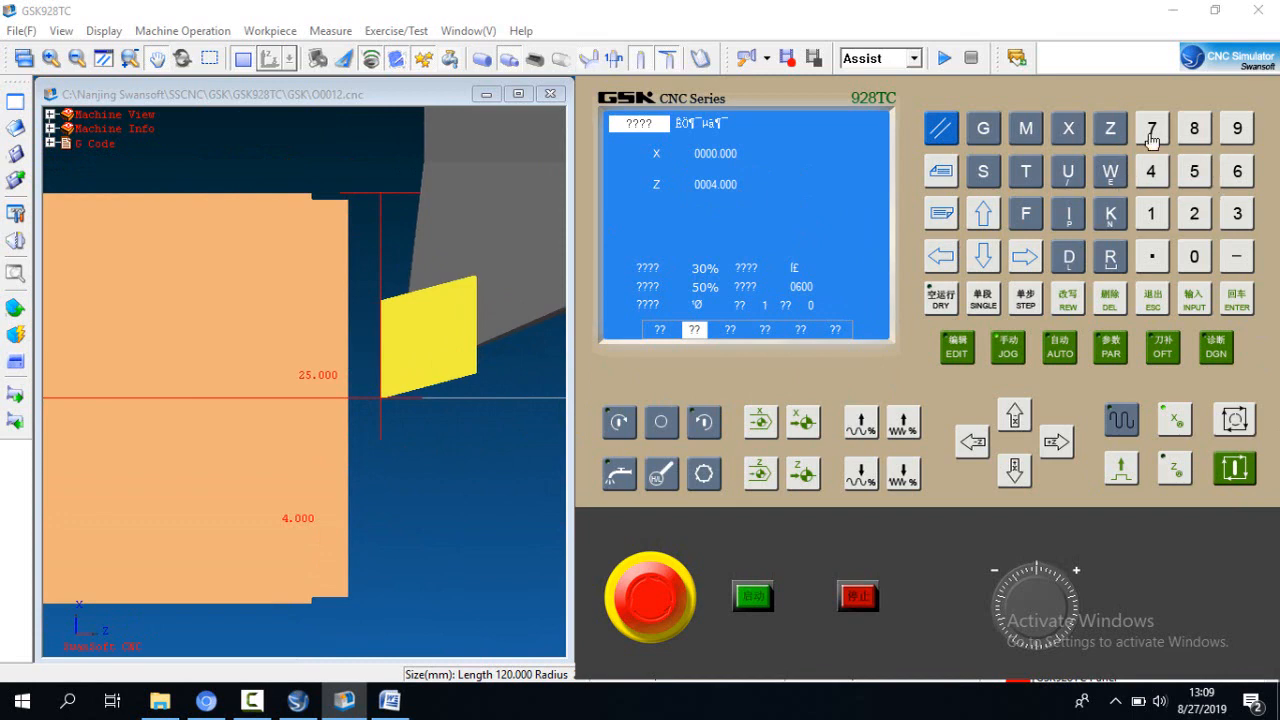
# Step: Move the tool out to X 80, clear of the workpiece's outer diameter
pyautogui.click(1068, 130)
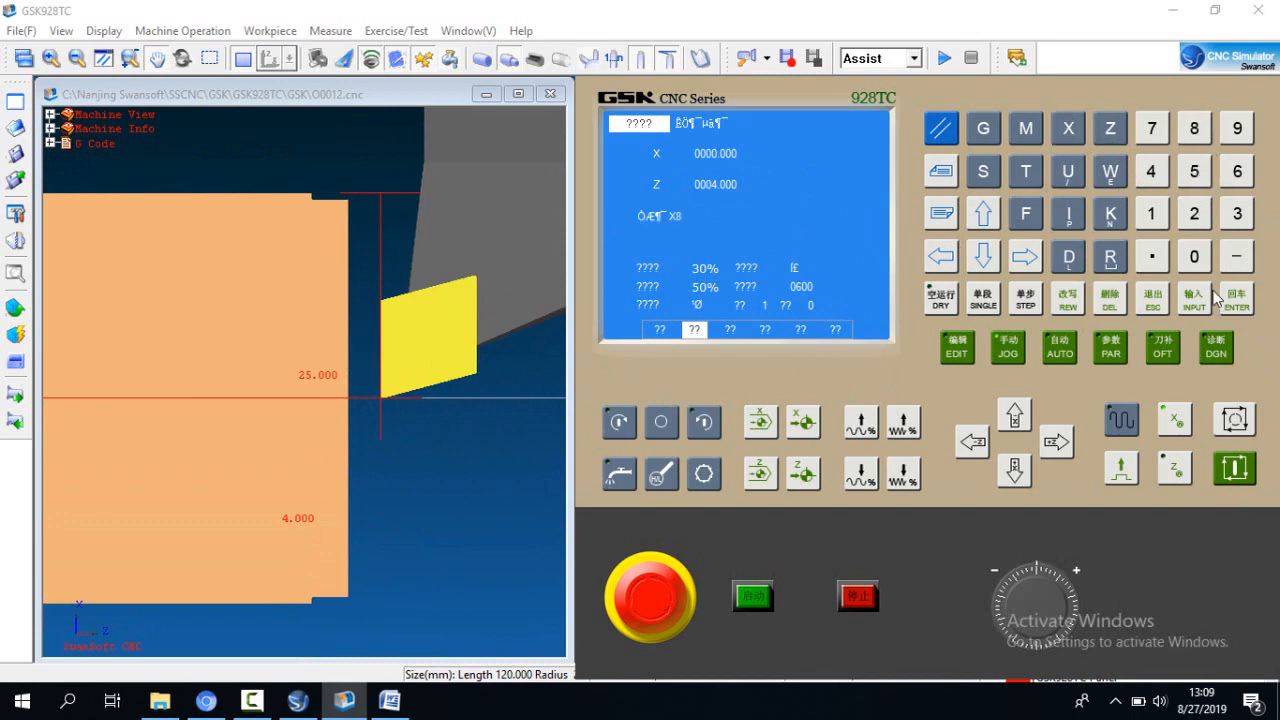
pyautogui.click(1195, 258)
pyautogui.click(1240, 300)
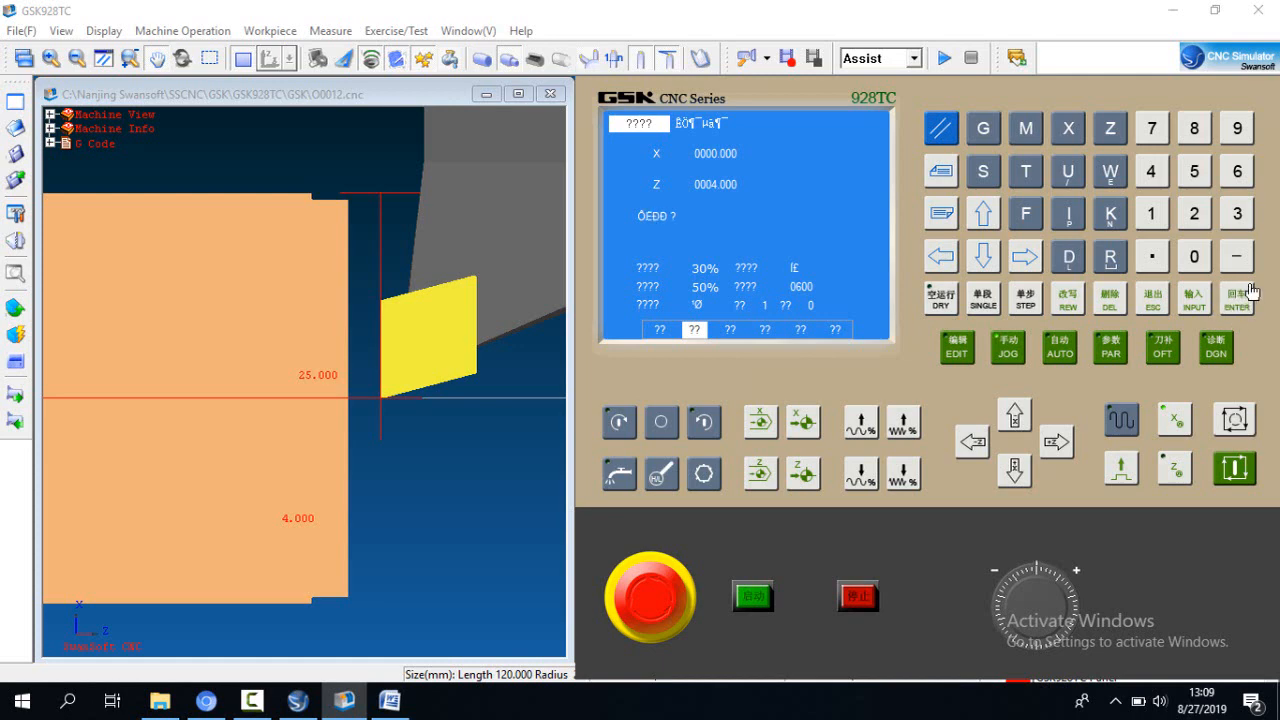
pyautogui.click(1240, 465)
pyautogui.scroll(-4, 502, 424)
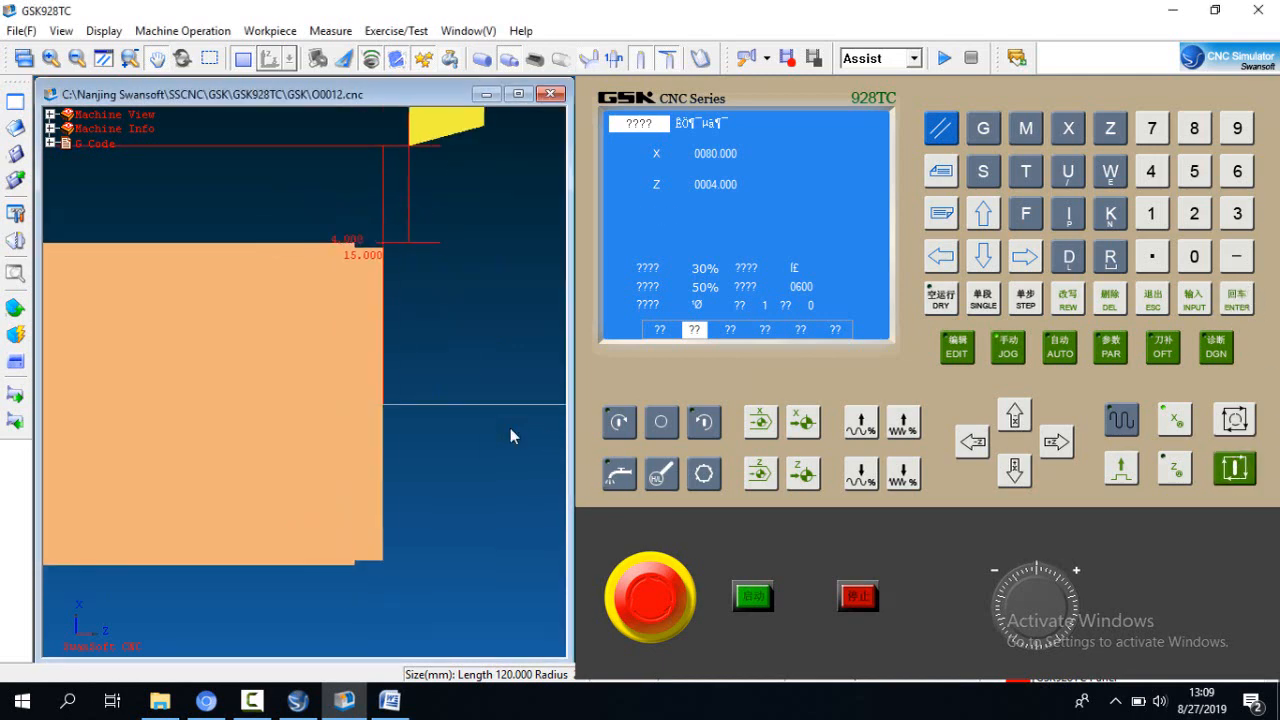
pyautogui.scroll(-4, 349, 391)
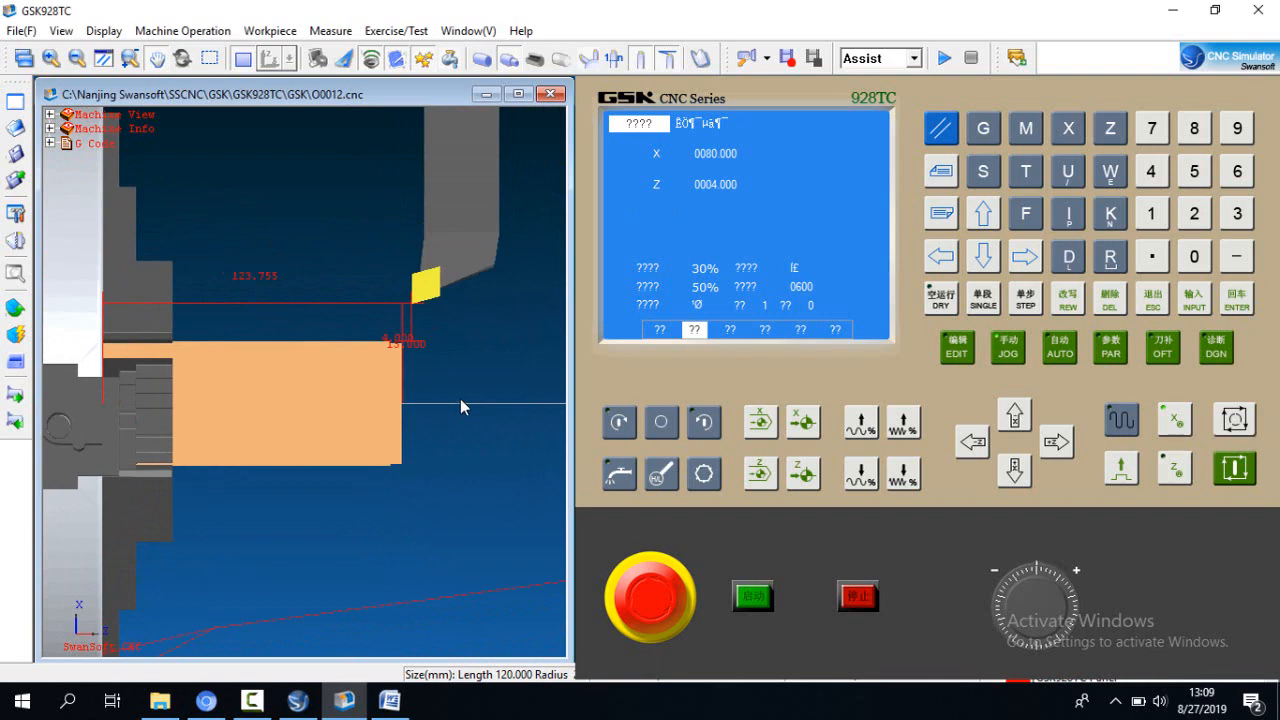
# Step: Open part program %12 for editing on the controller
pyautogui.click(961, 355)
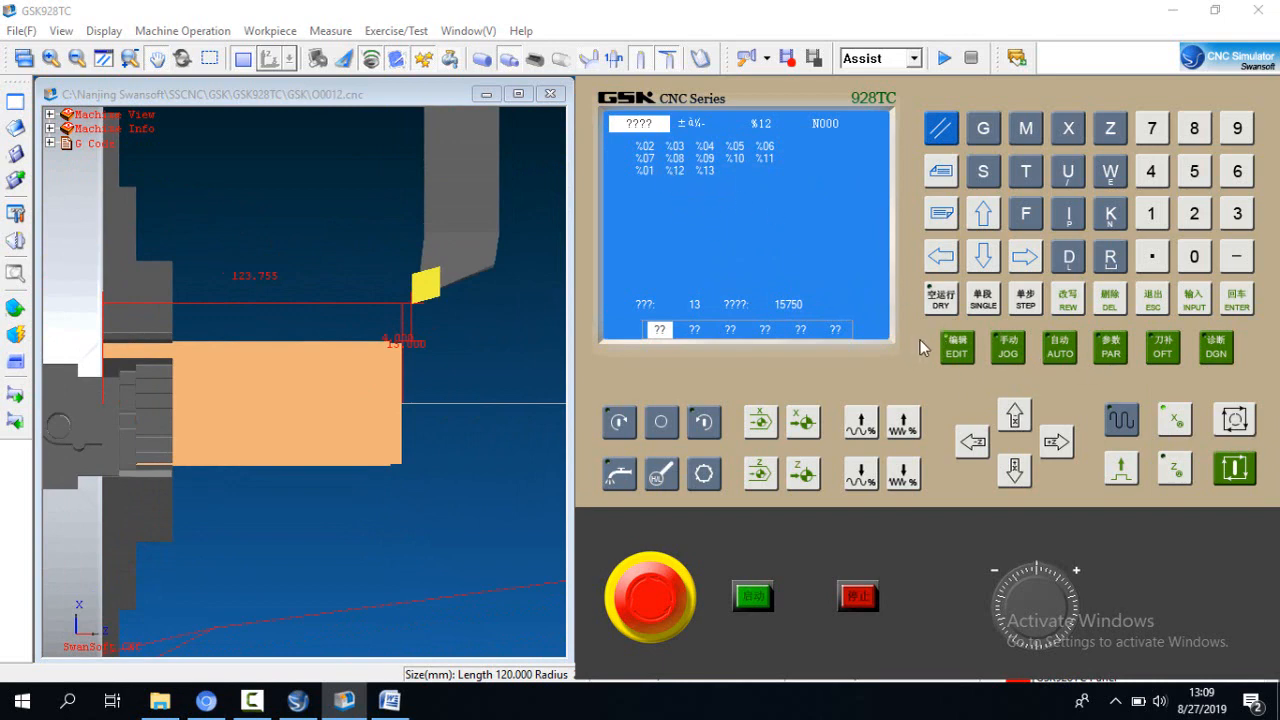
pyautogui.click(1193, 299)
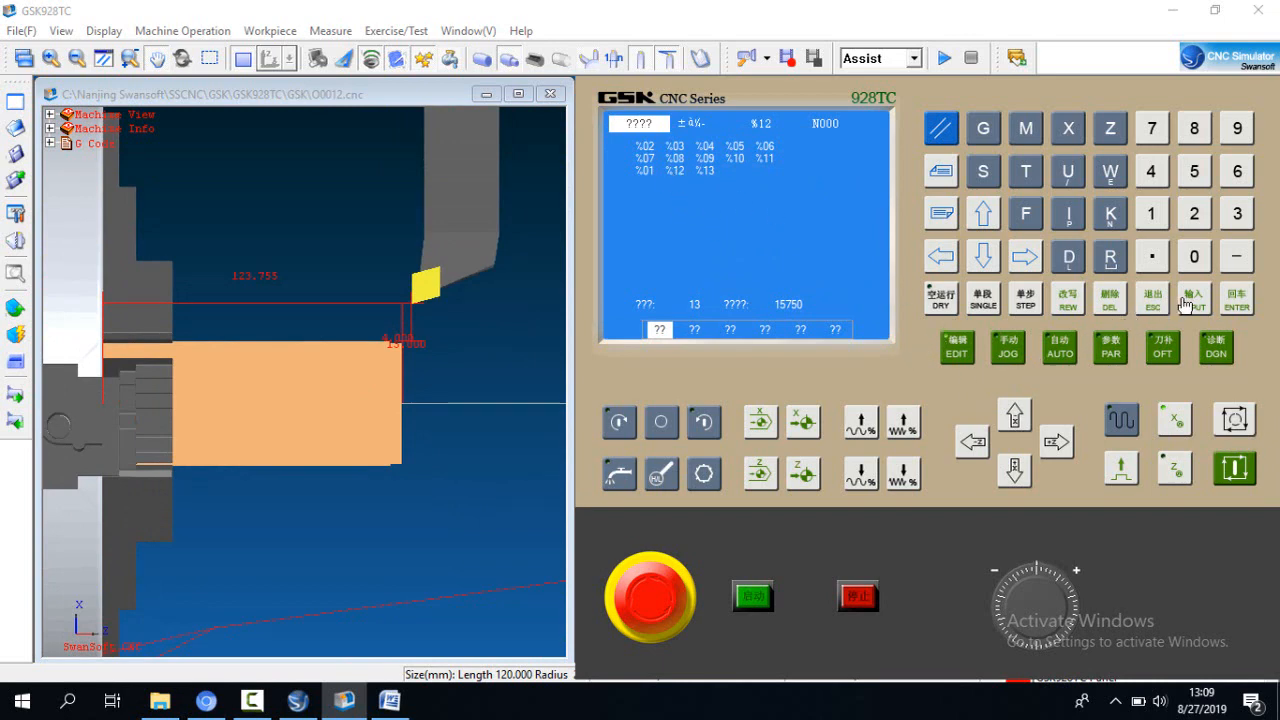
pyautogui.click(1161, 224)
pyautogui.click(1194, 215)
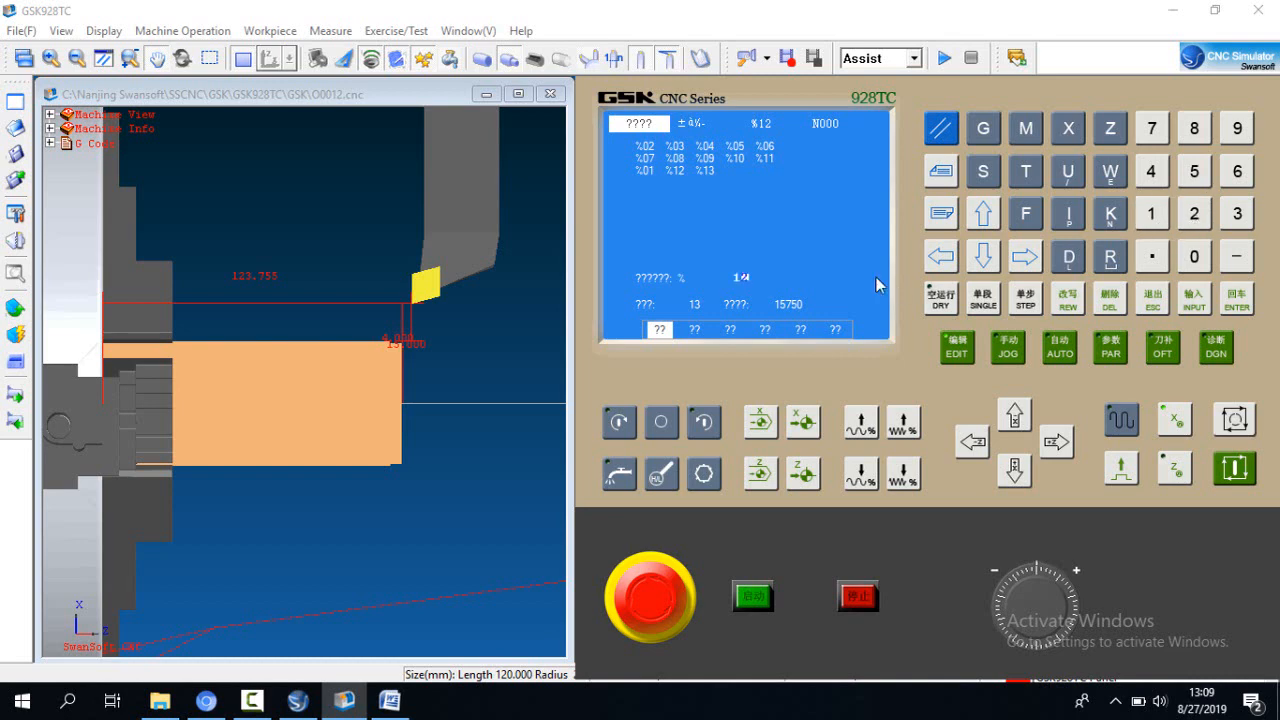
pyautogui.click(1243, 313)
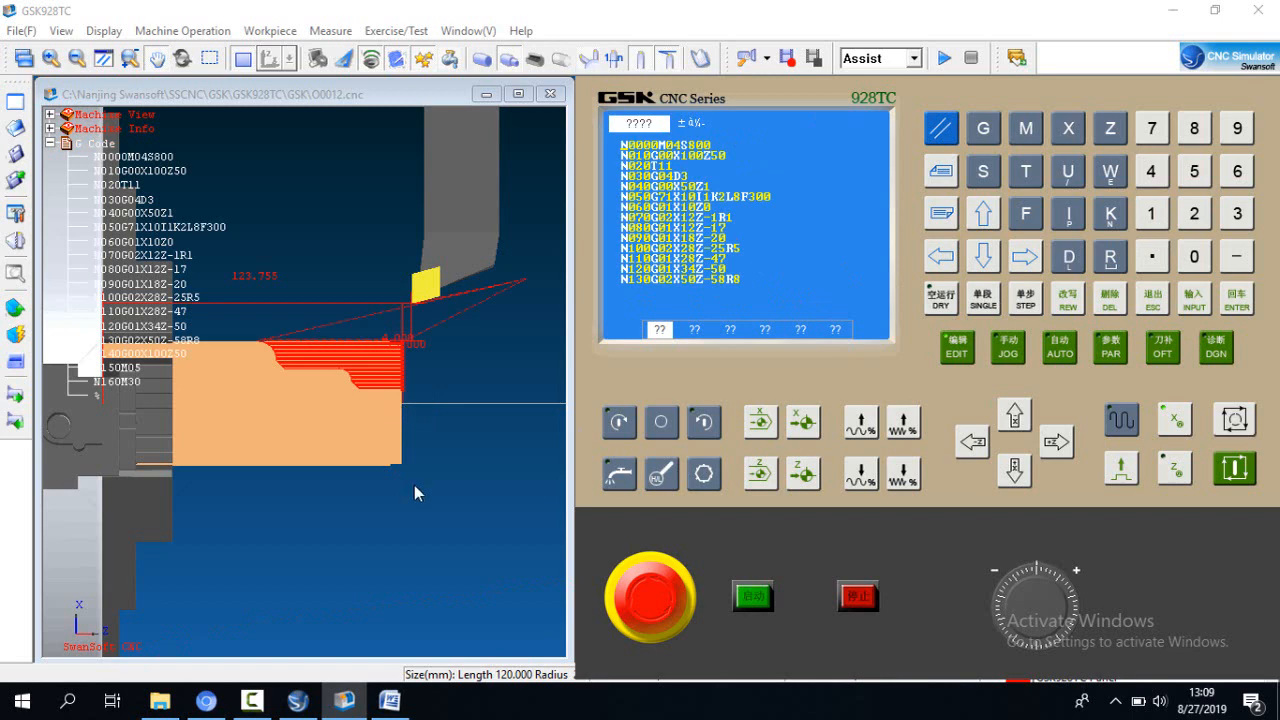
# Step: Collapse the G Code listing and examine the previewed G71 roughing toolpath on the workpiece up close
pyautogui.click(49, 143)
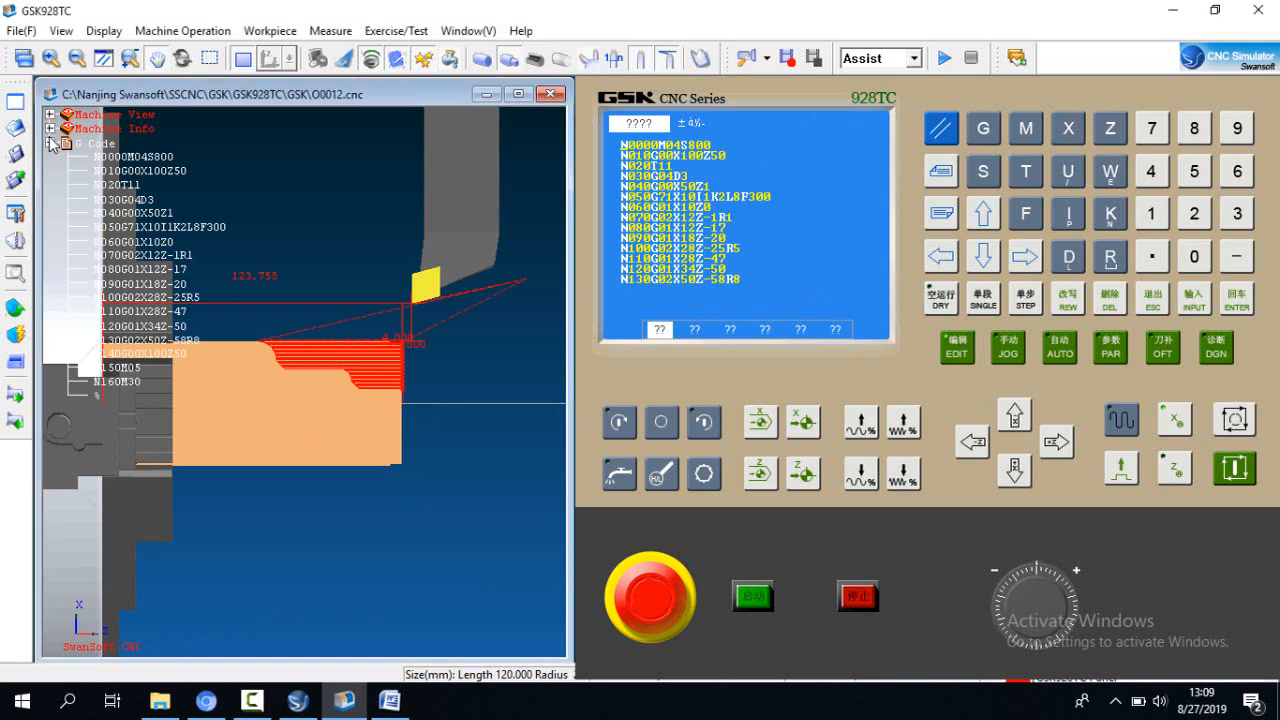
pyautogui.click(49, 143)
pyautogui.scroll(5, 263, 374)
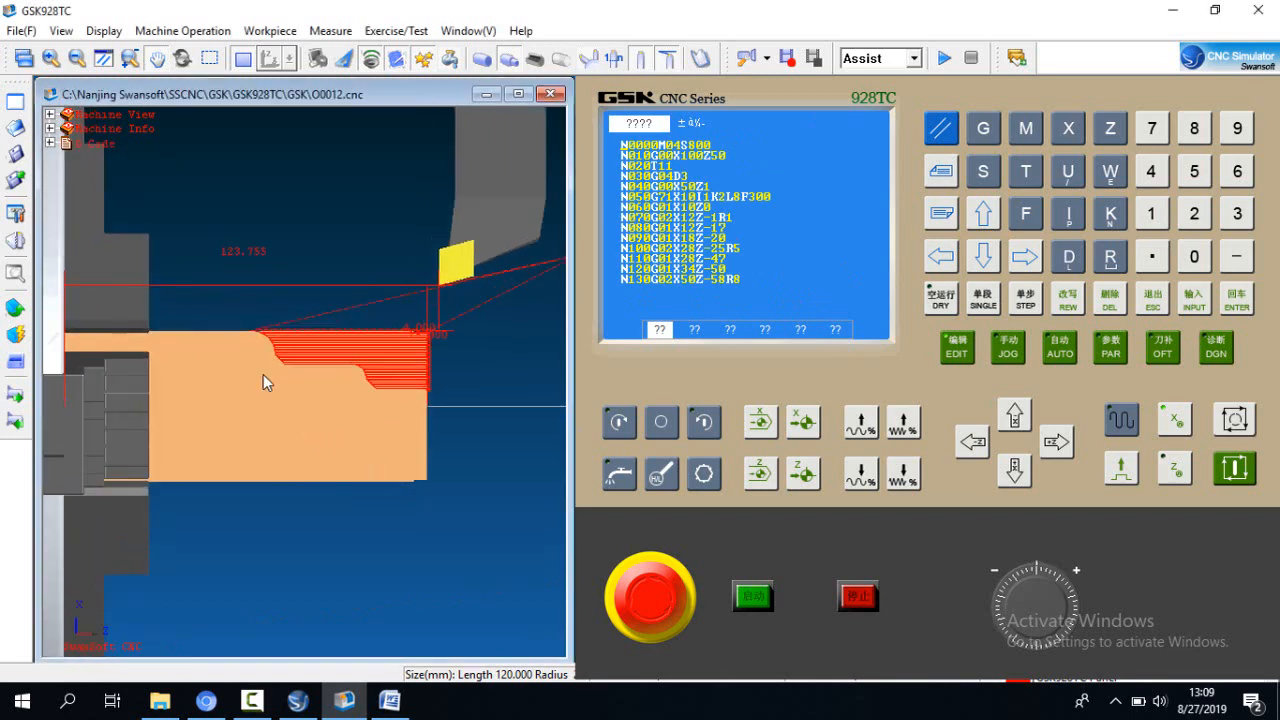
pyautogui.moveTo(331, 368); pyautogui.dragTo(320, 342)
pyautogui.scroll(-2, 246, 340)
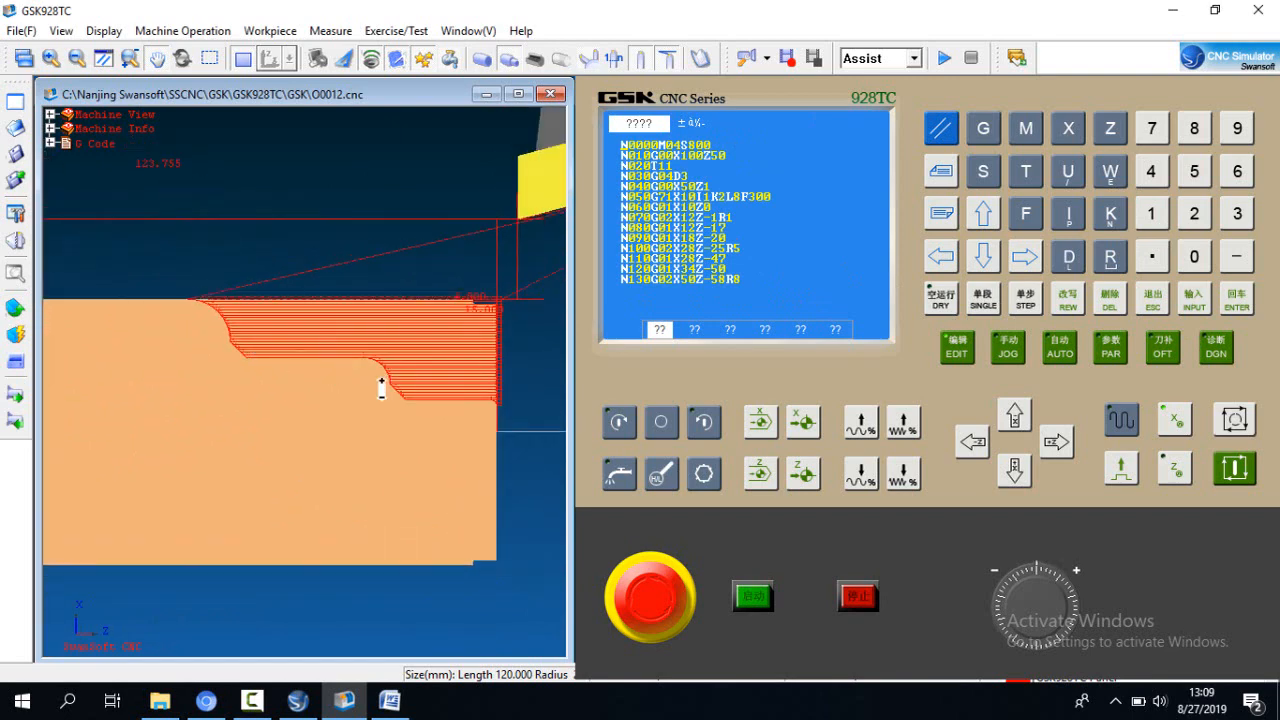
pyautogui.scroll(5, 383, 383)
pyautogui.scroll(-2, 300, 352)
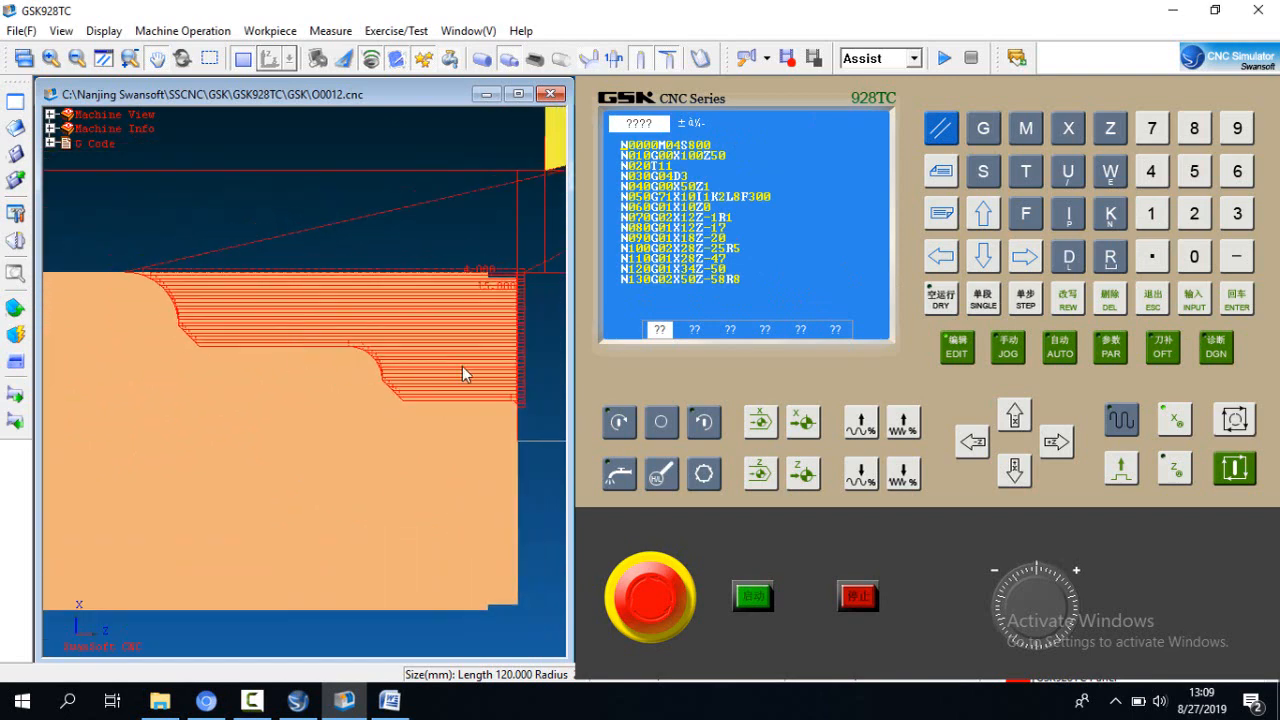
pyautogui.scroll(1, 462, 366)
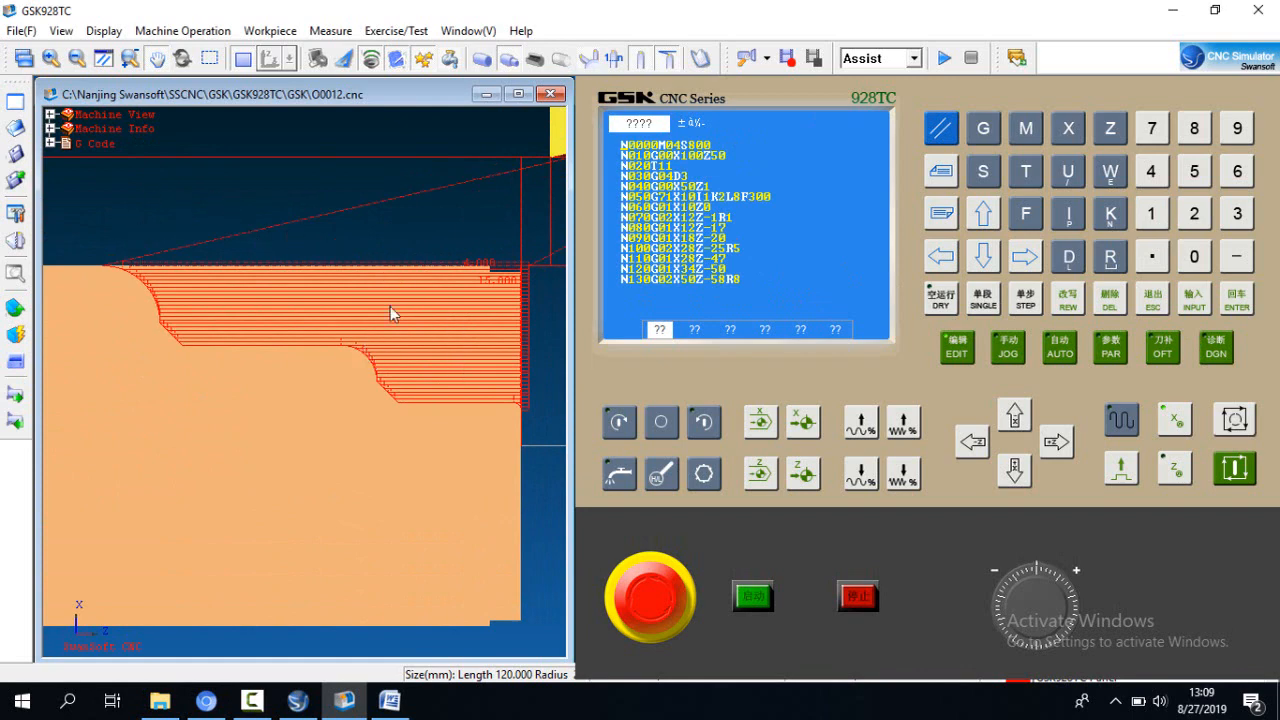
# Step: Switch the controller to automatic mode, close the machine door and start the machining cycle of program %12
pyautogui.click(1062, 352)
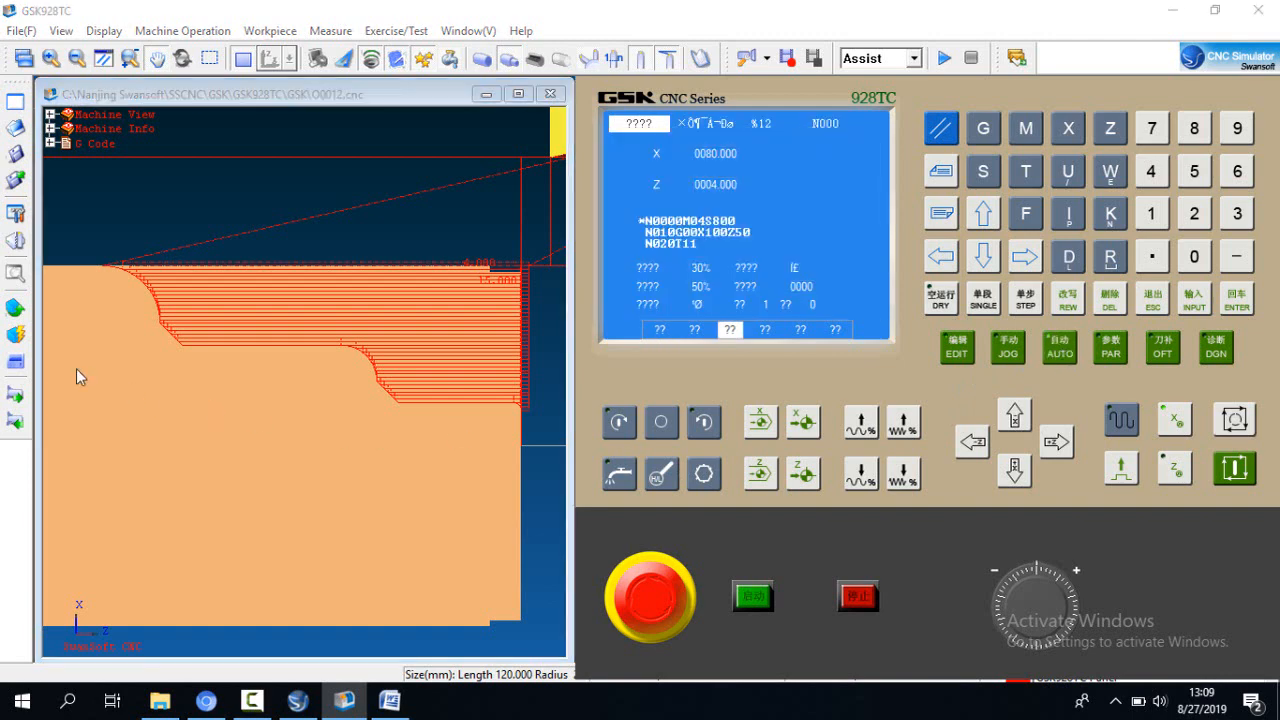
pyautogui.click(17, 366)
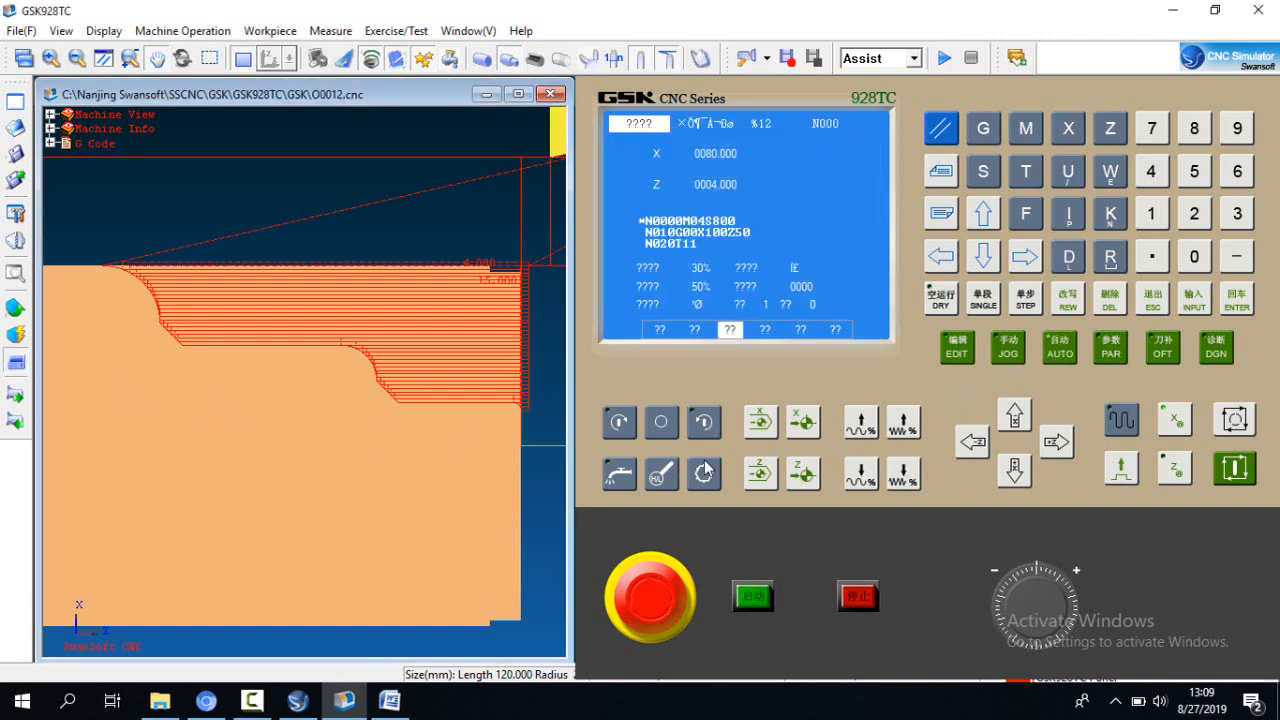
pyautogui.click(1236, 470)
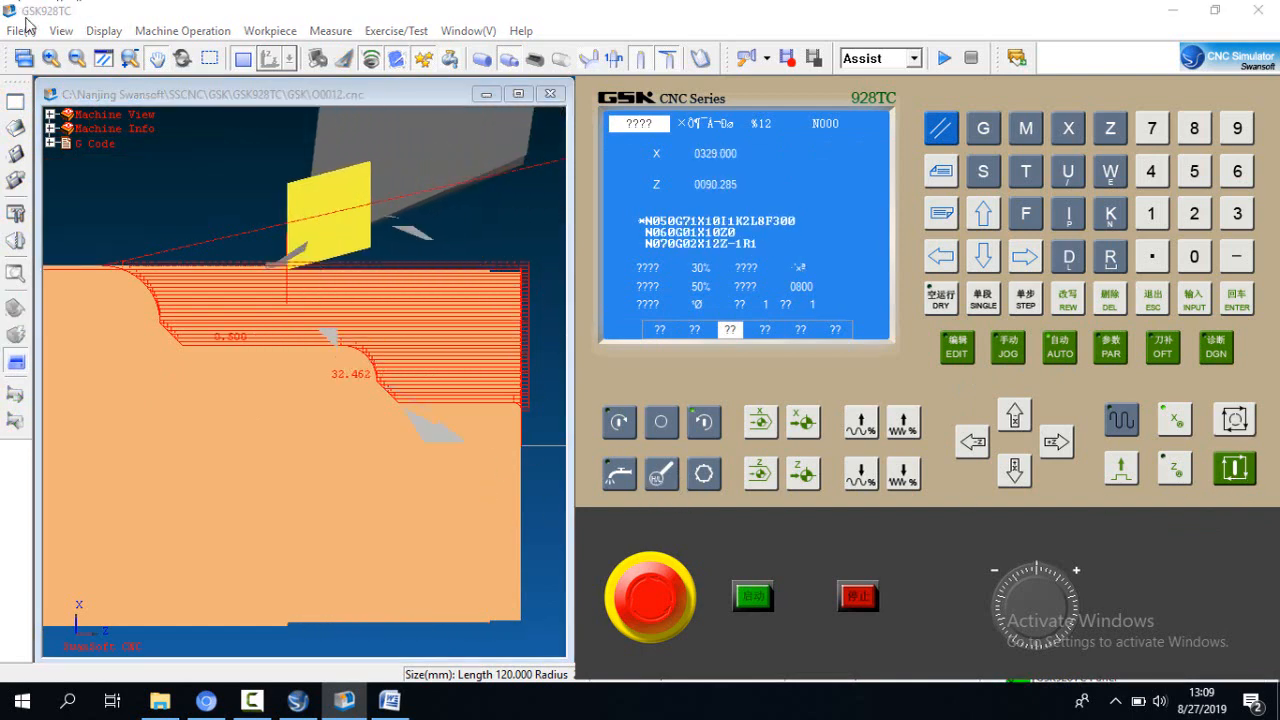
# Step: Show the machine view across the full window and watch the roughing passes up close in 3D
pyautogui.click(23, 60)
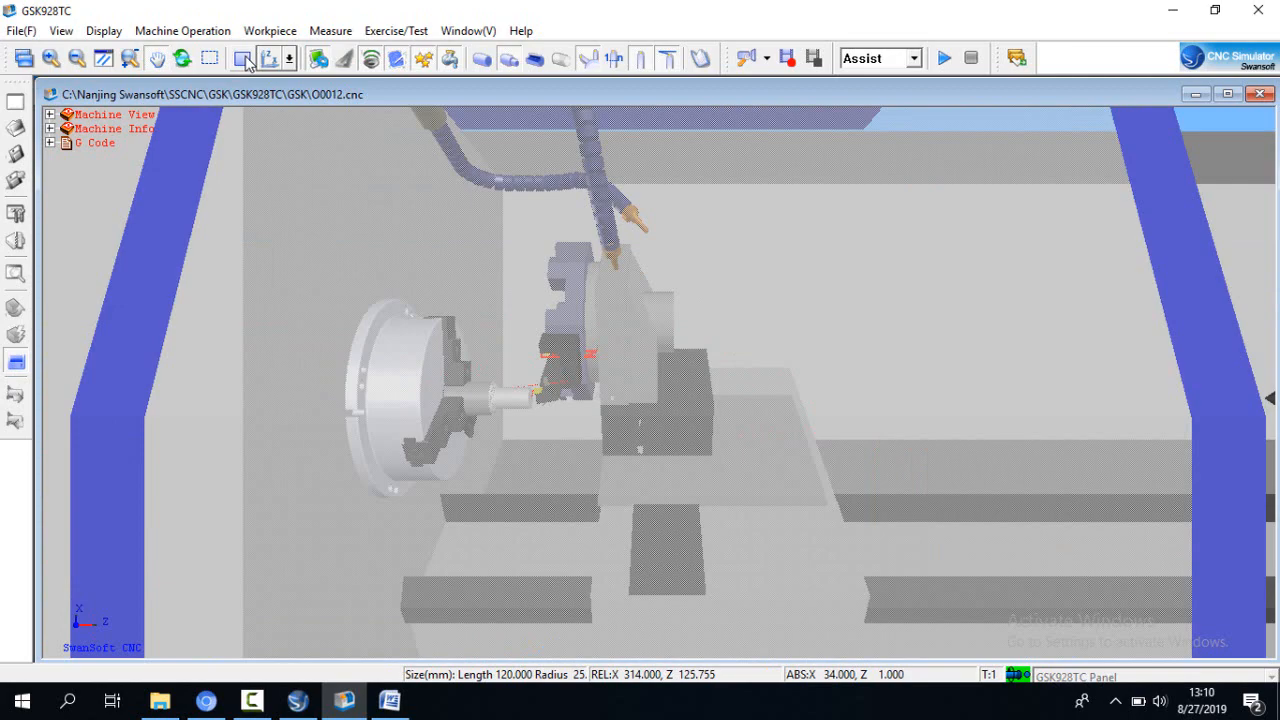
pyautogui.click(242, 58)
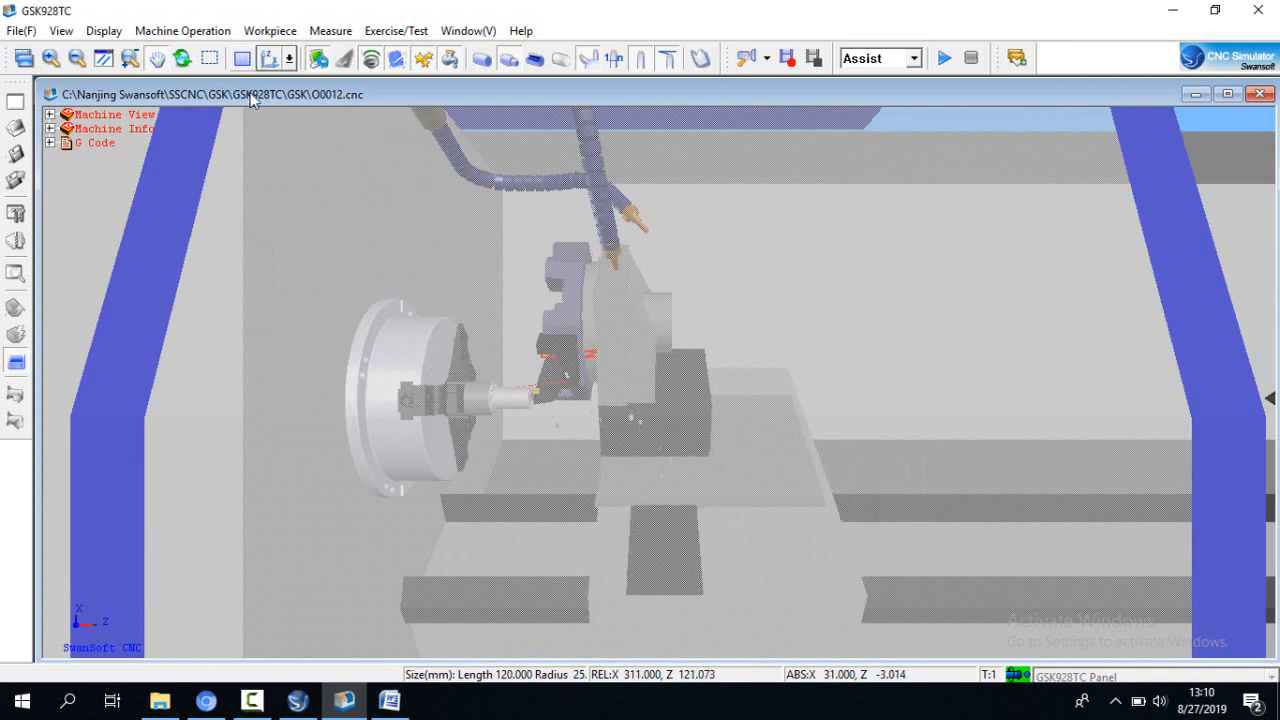
pyautogui.scroll(5, 480, 383)
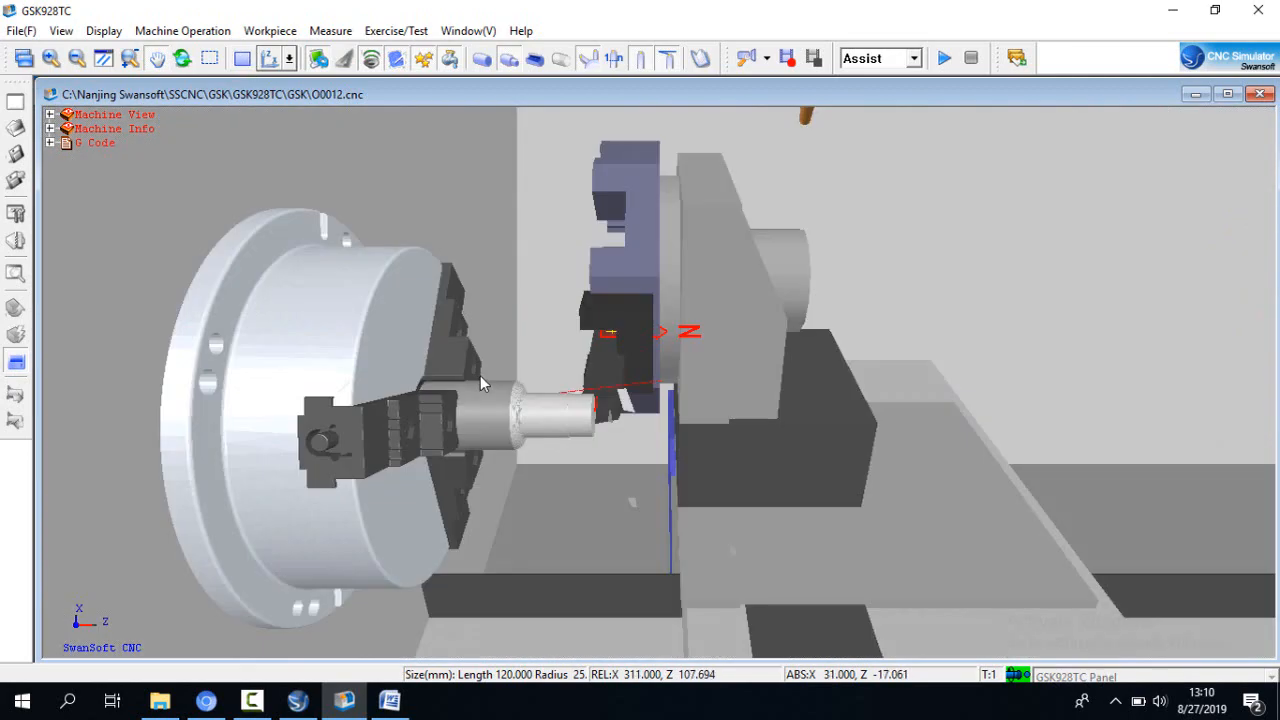
pyautogui.scroll(3, 480, 380)
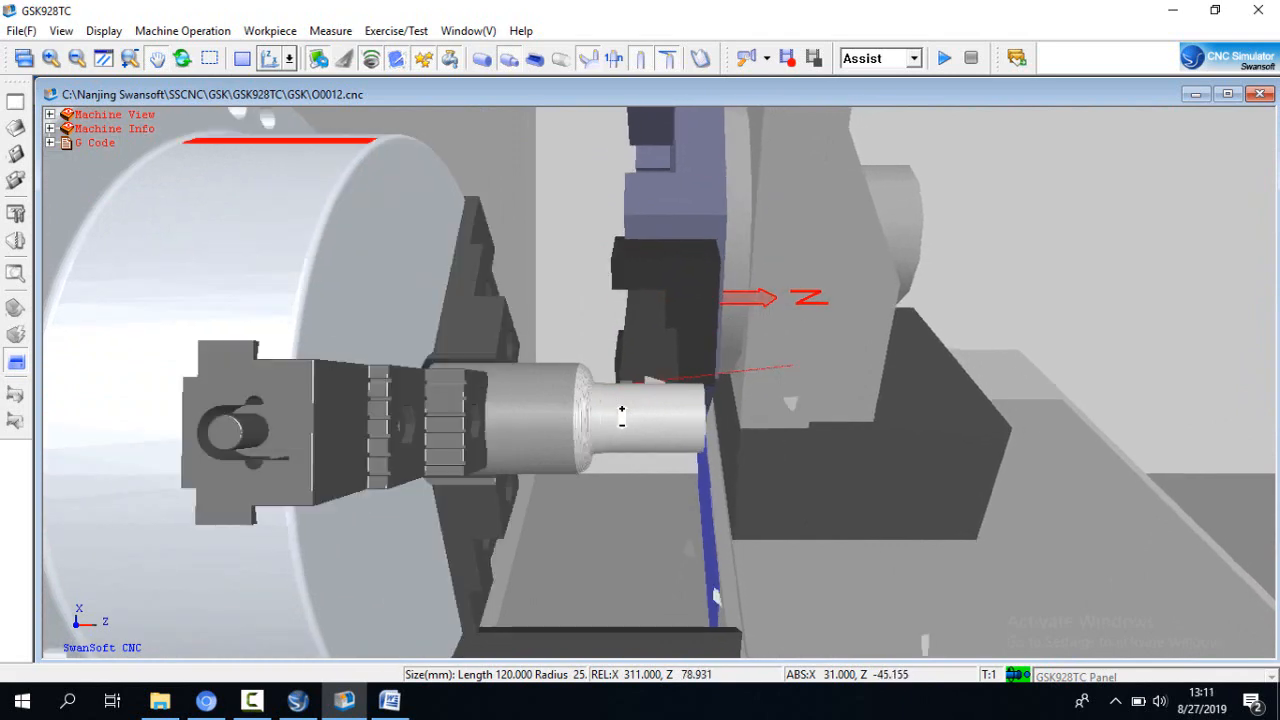
pyautogui.scroll(1, 621, 415)
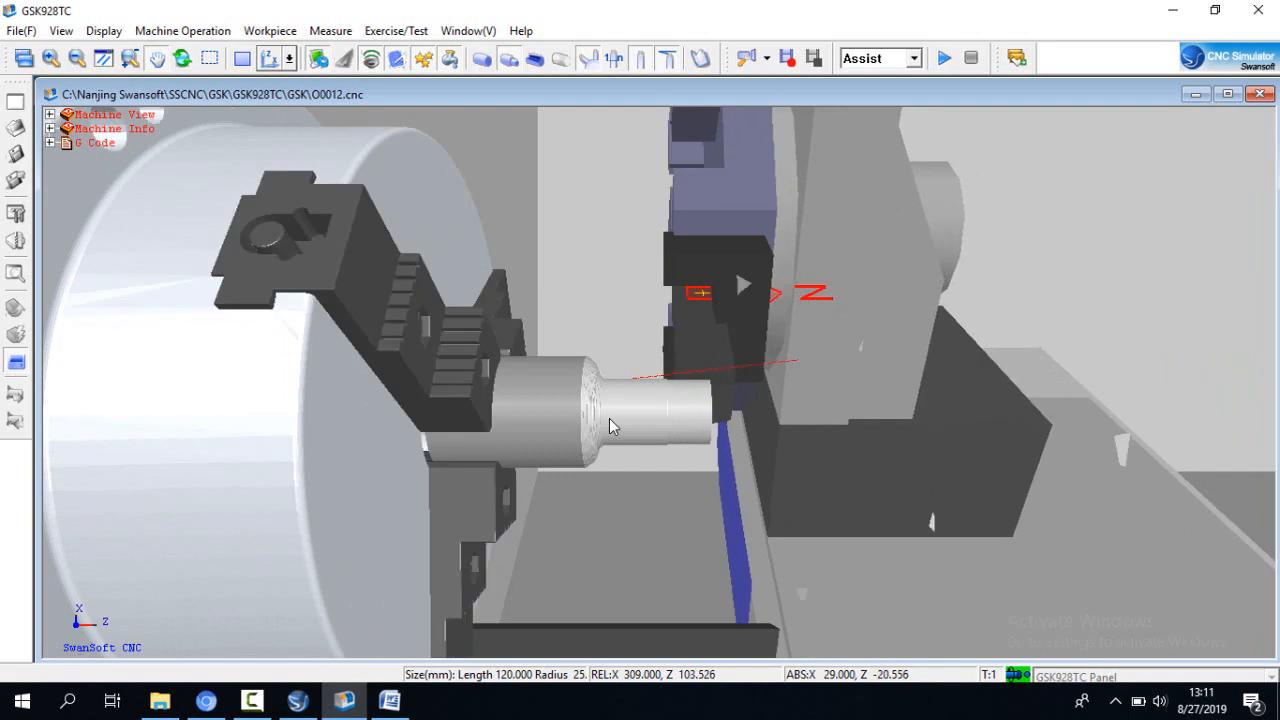
# Step: Return to the 2D section view and follow the remaining roughing passes at the shaft's small-diameter end
pyautogui.click(243, 60)
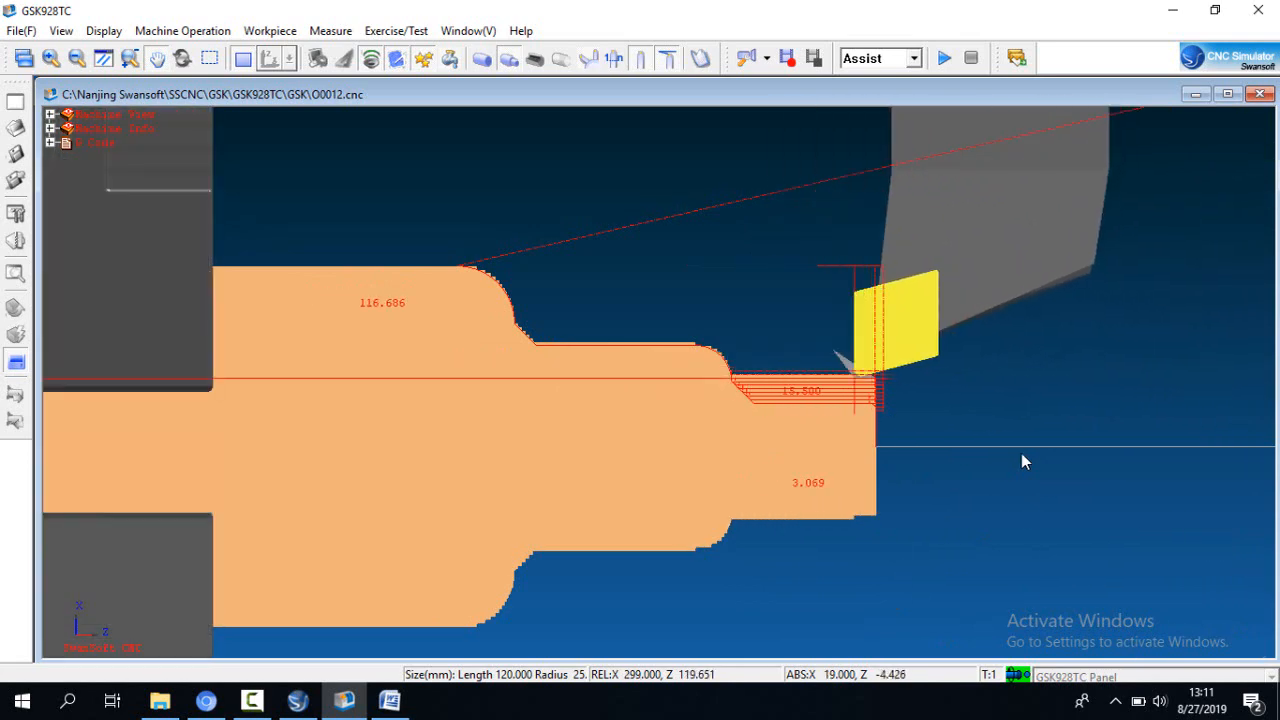
pyautogui.scroll(-1, 943, 368)
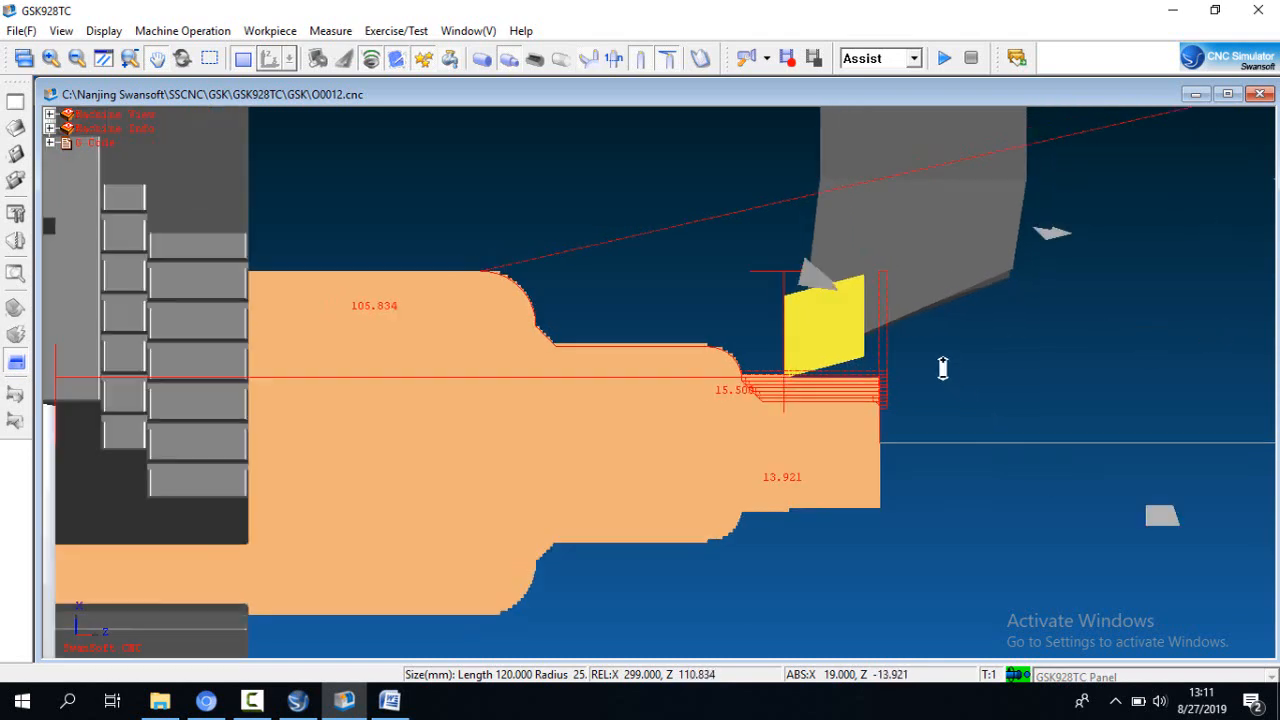
pyautogui.scroll(-3, 940, 368)
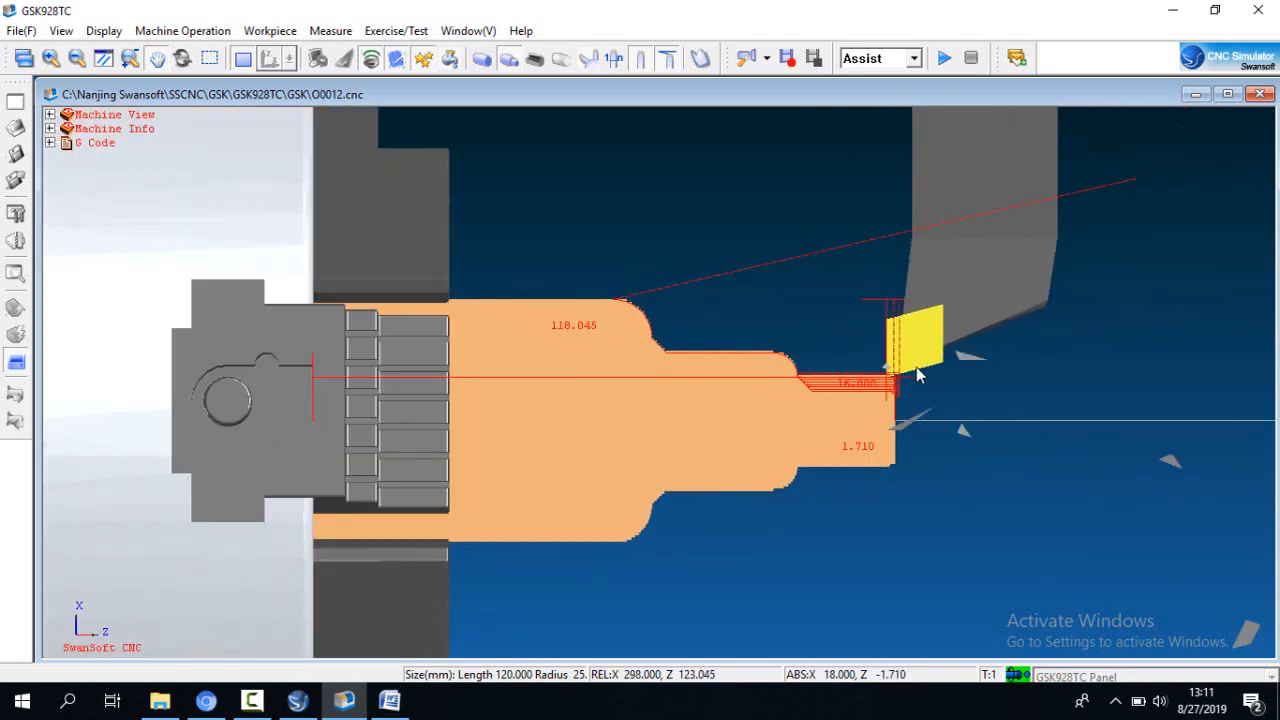
pyautogui.scroll(-4, 912, 372)
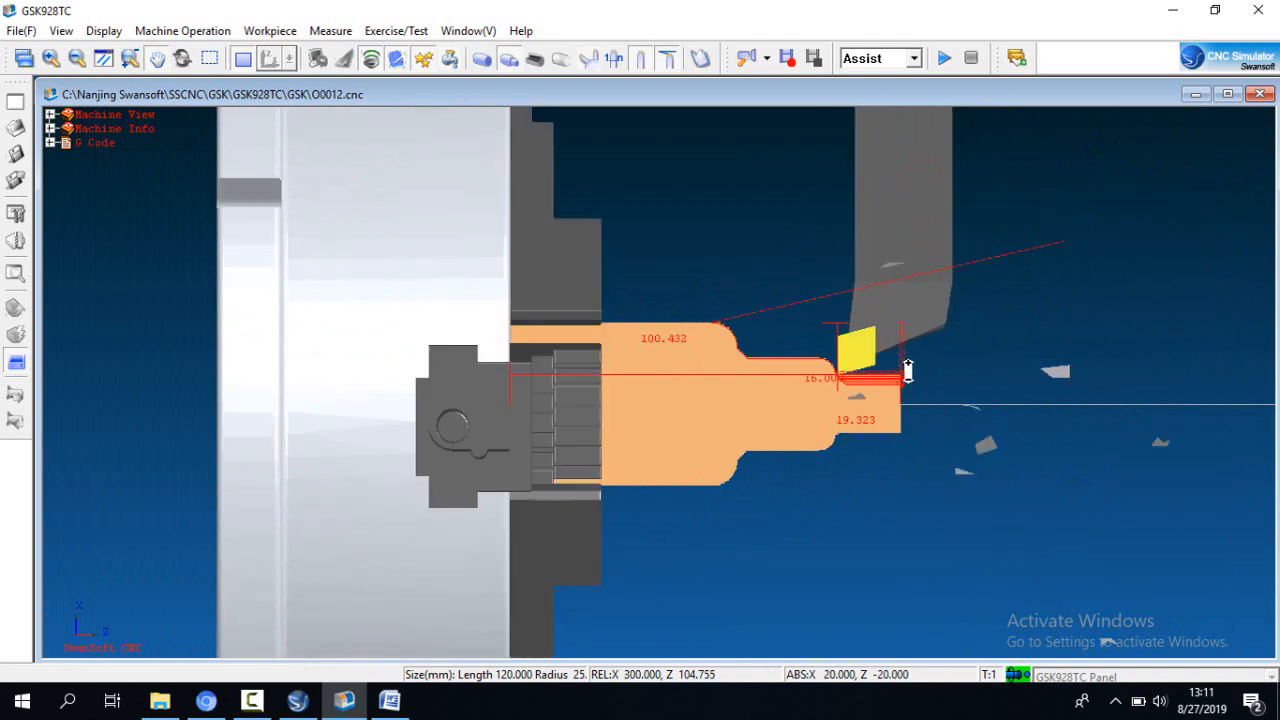
pyautogui.scroll(4, 908, 372)
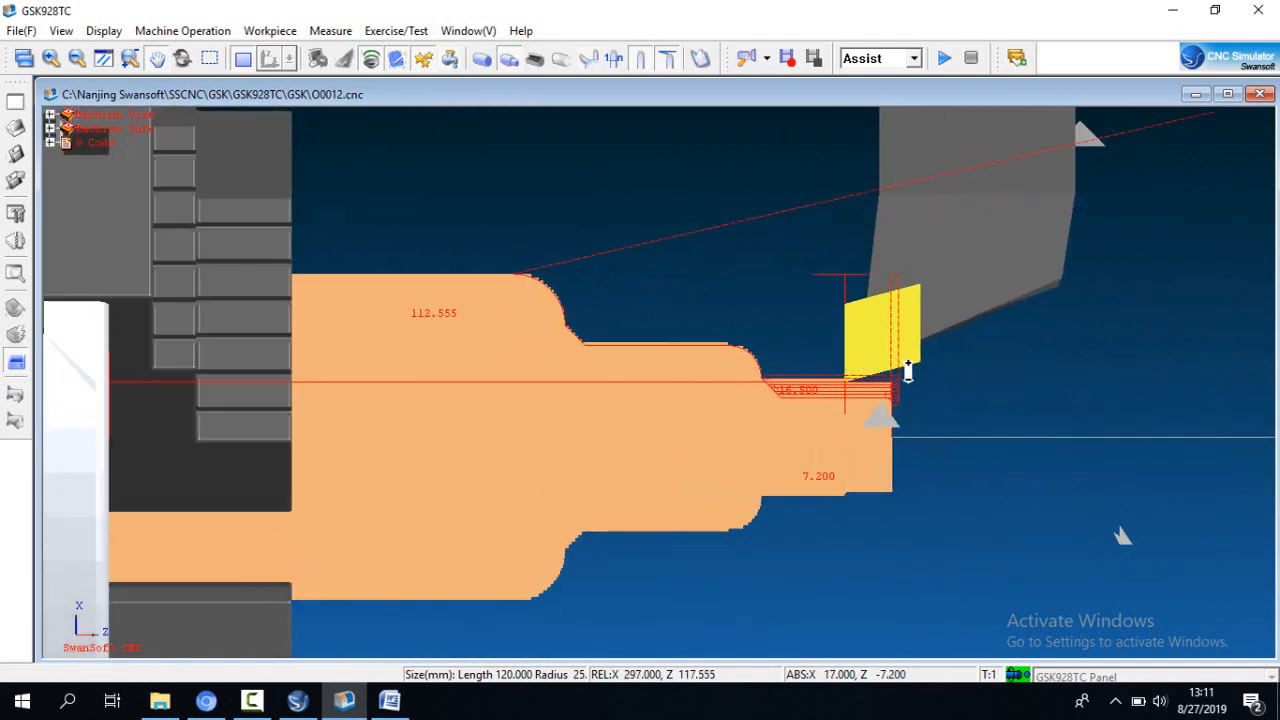
pyautogui.scroll(3, 908, 372)
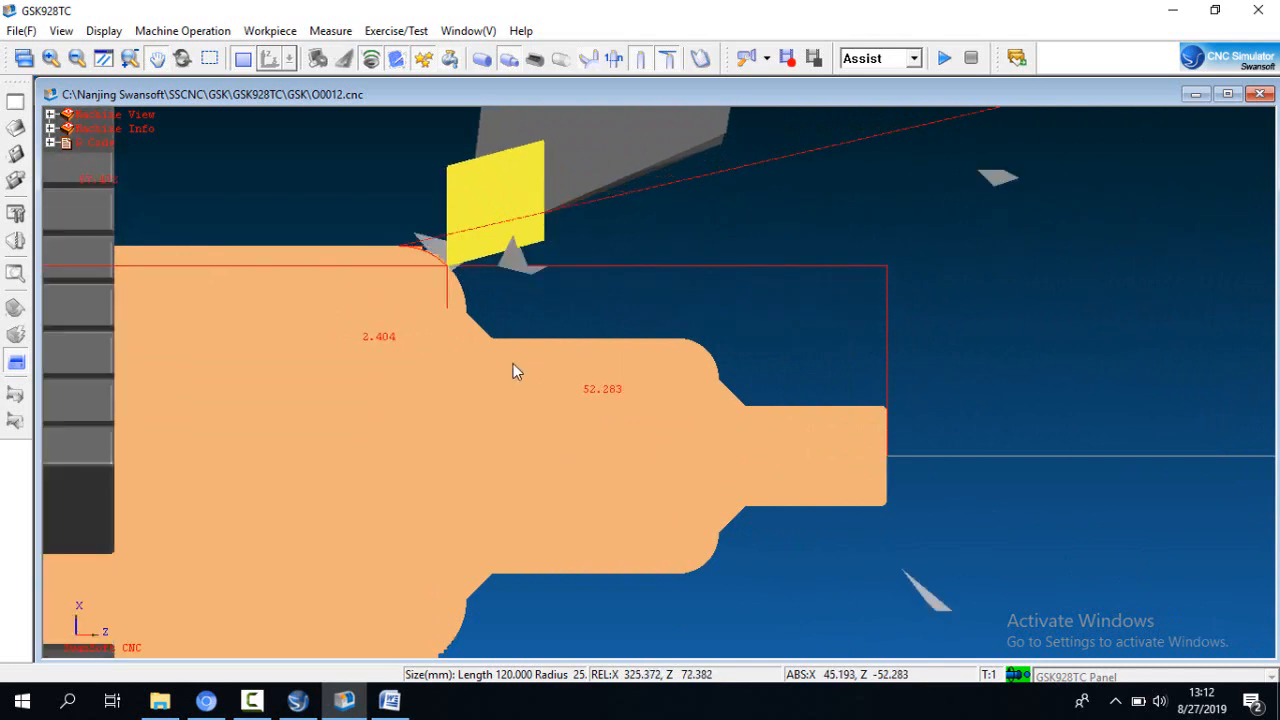
# Step: Follow the end of the finishing pass and examine the machined stepped profile in the 2D section
pyautogui.scroll(-3, 495, 370)
pyautogui.scroll(-4, 475, 374)
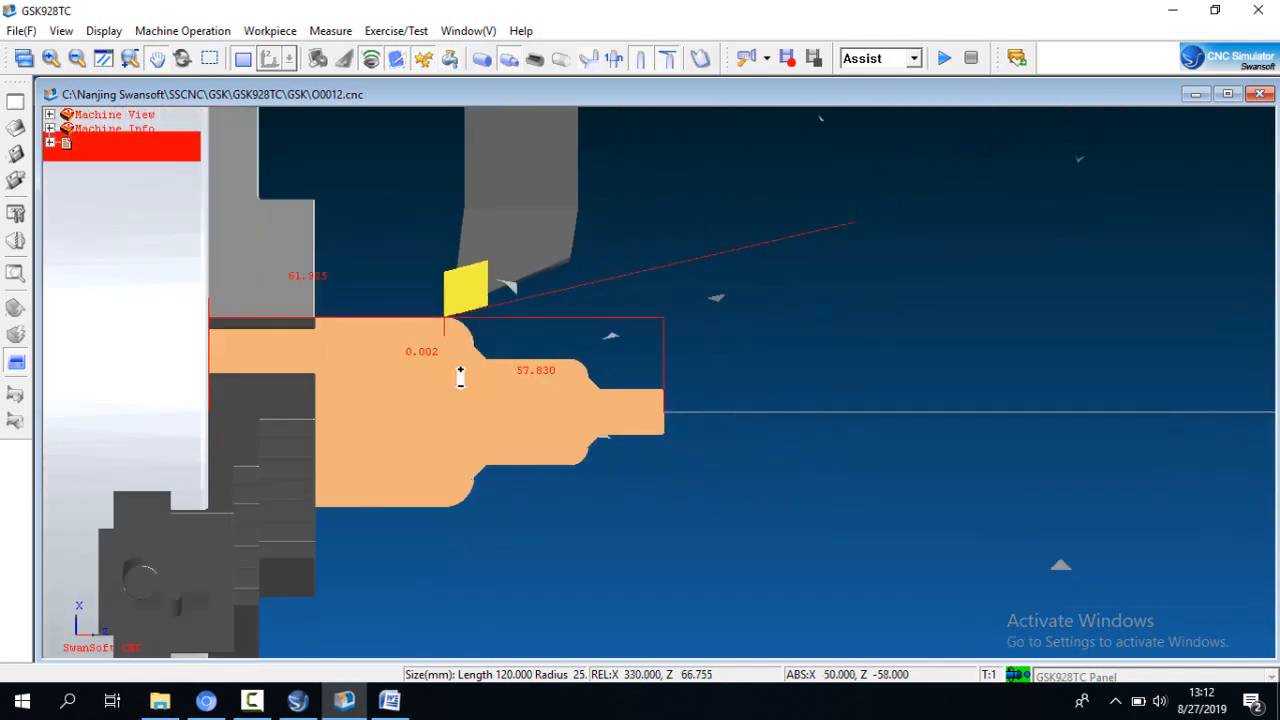
pyautogui.scroll(5, 550, 360)
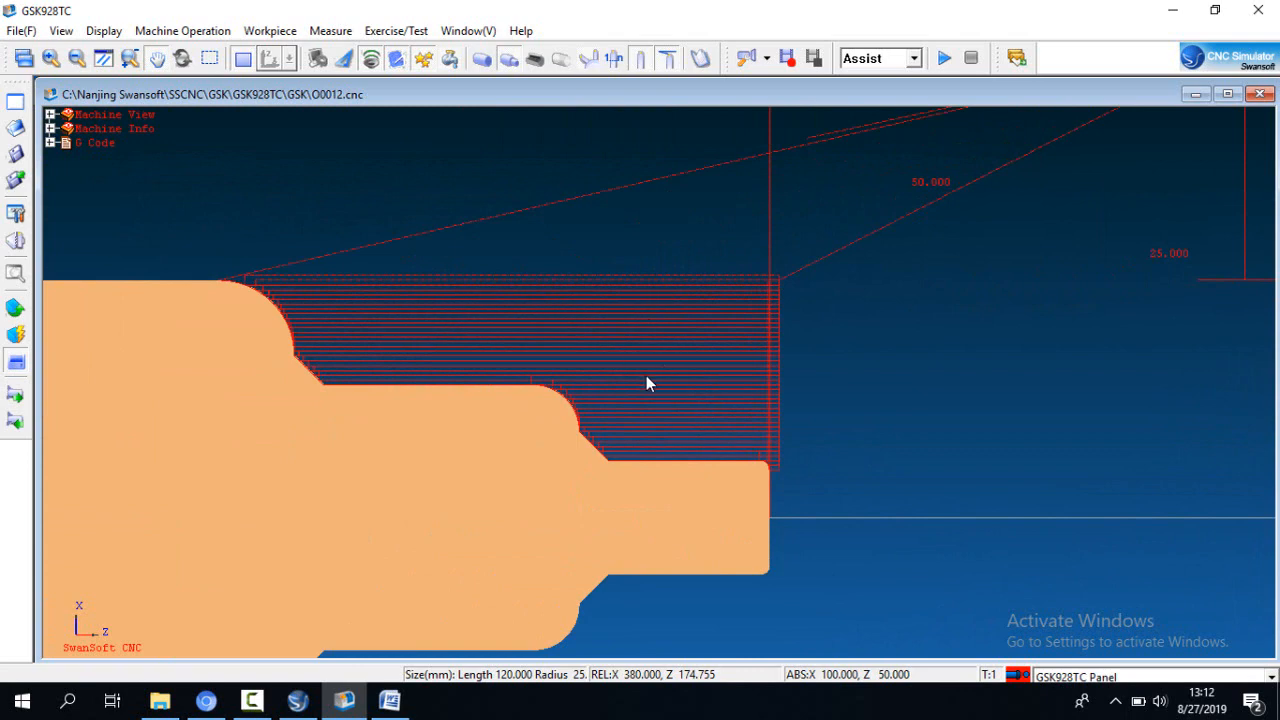
pyautogui.scroll(-2, 673, 290)
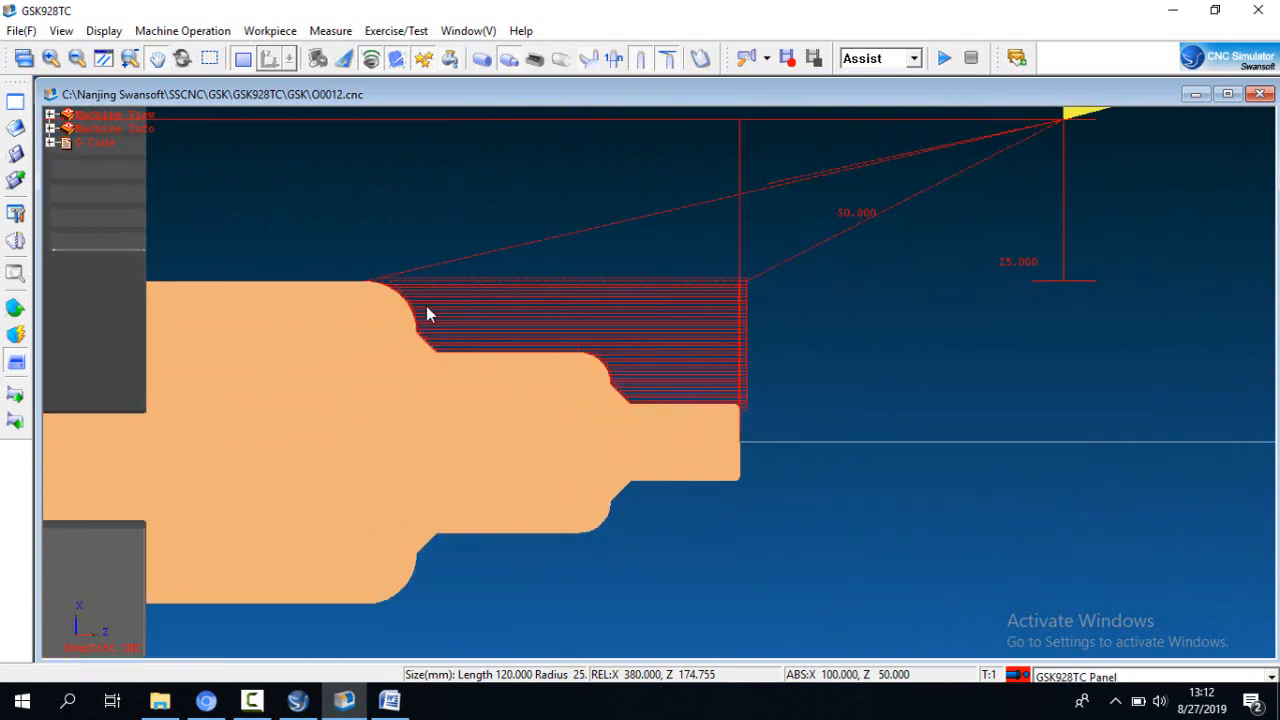
pyautogui.scroll(-1, 591, 405)
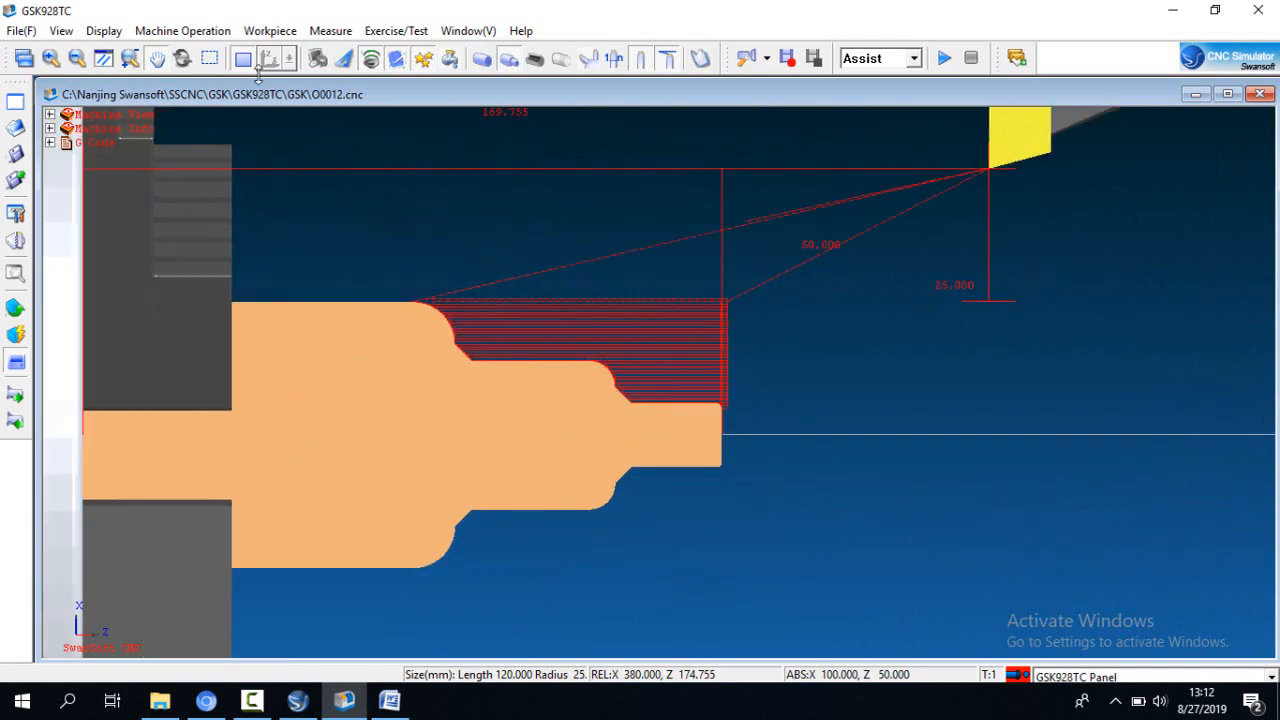
# Step: Inspect the machined stepped shaft in 3D, including from the Top View, and return to the 2D section view
pyautogui.click(255, 66)
pyautogui.moveTo(655, 335); pyautogui.dragTo(636, 424)
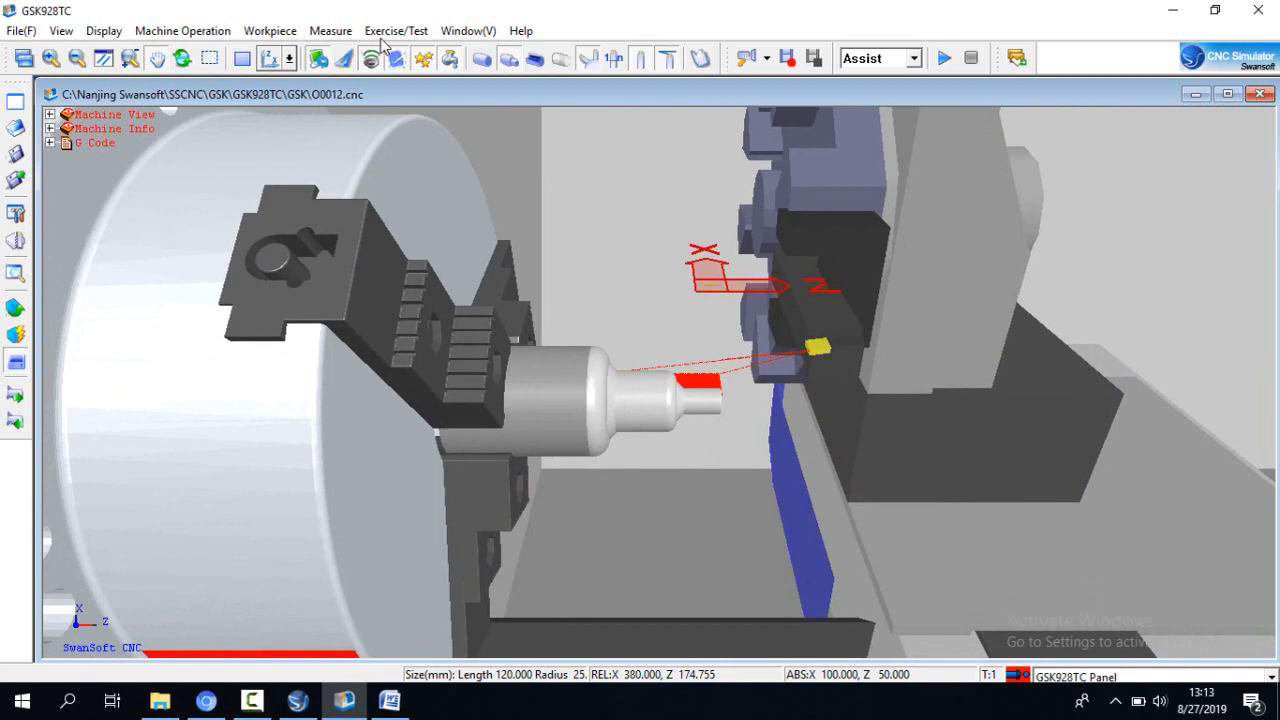
pyautogui.click(290, 61)
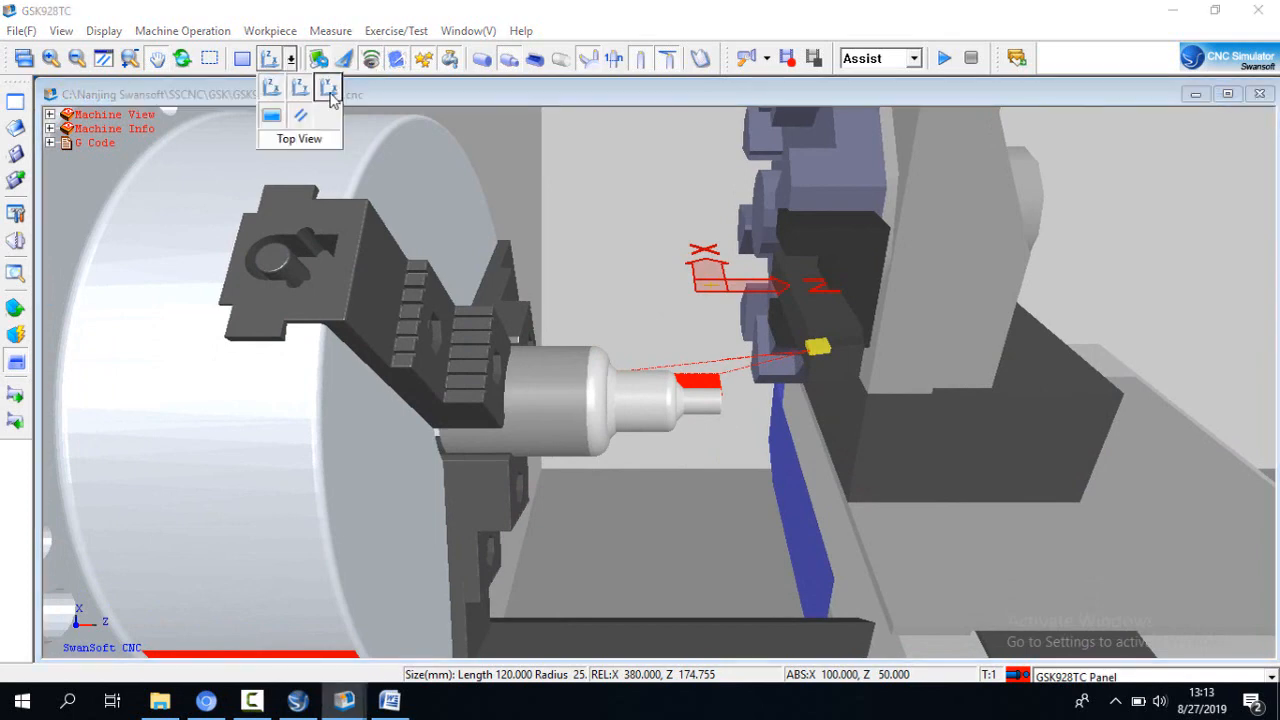
pyautogui.click(329, 89)
pyautogui.moveTo(620, 458); pyautogui.dragTo(659, 407)
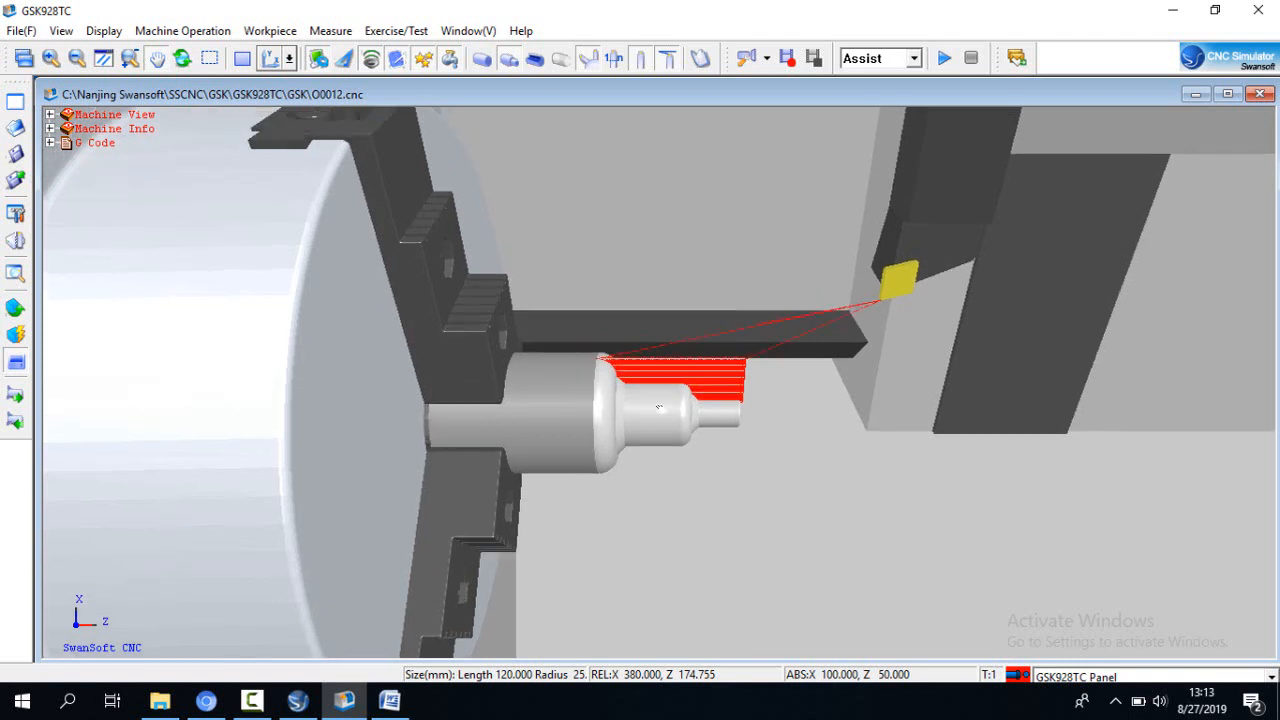
pyautogui.click(241, 60)
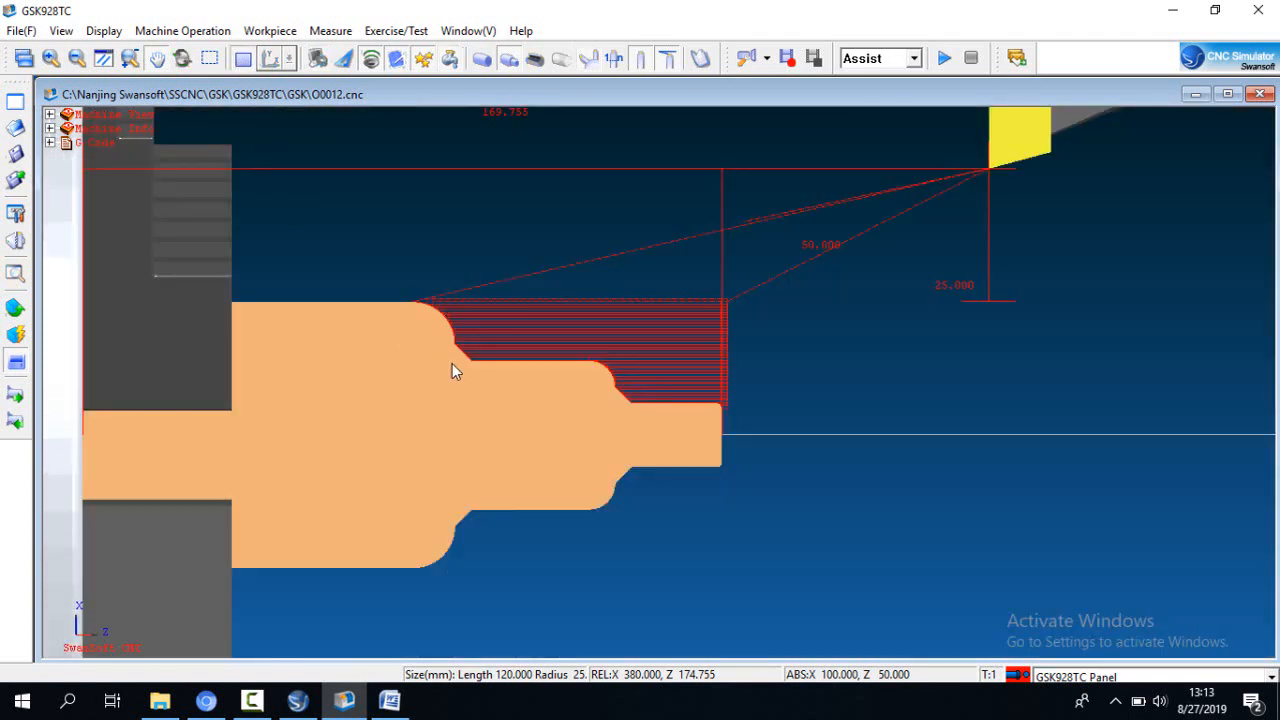